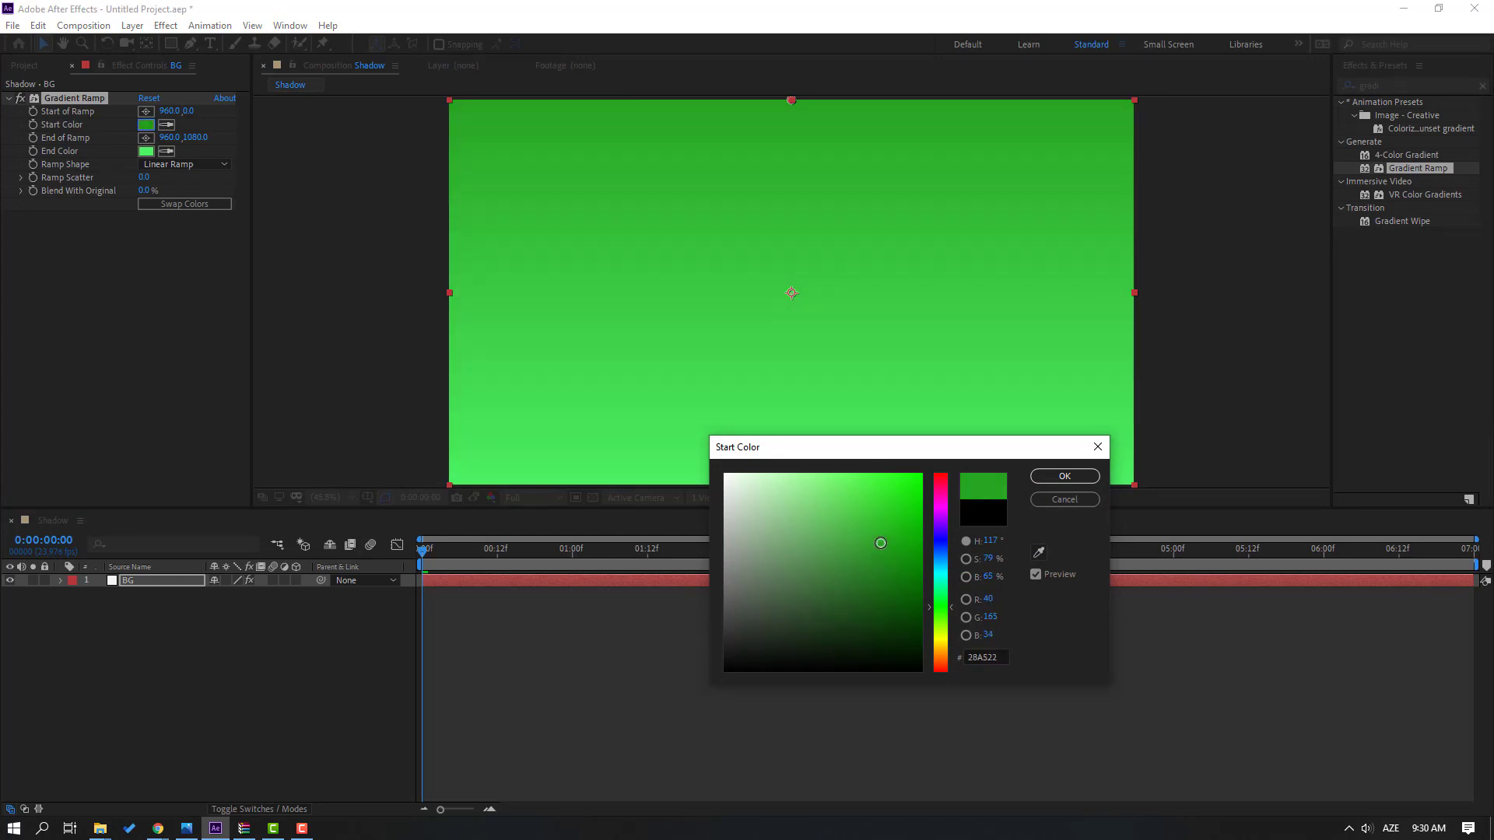
# - Make the background ramp radial, with its start point near the upper centre and its end point inside the frame
pyautogui.click(1047, 478)
pyautogui.click(174, 166)
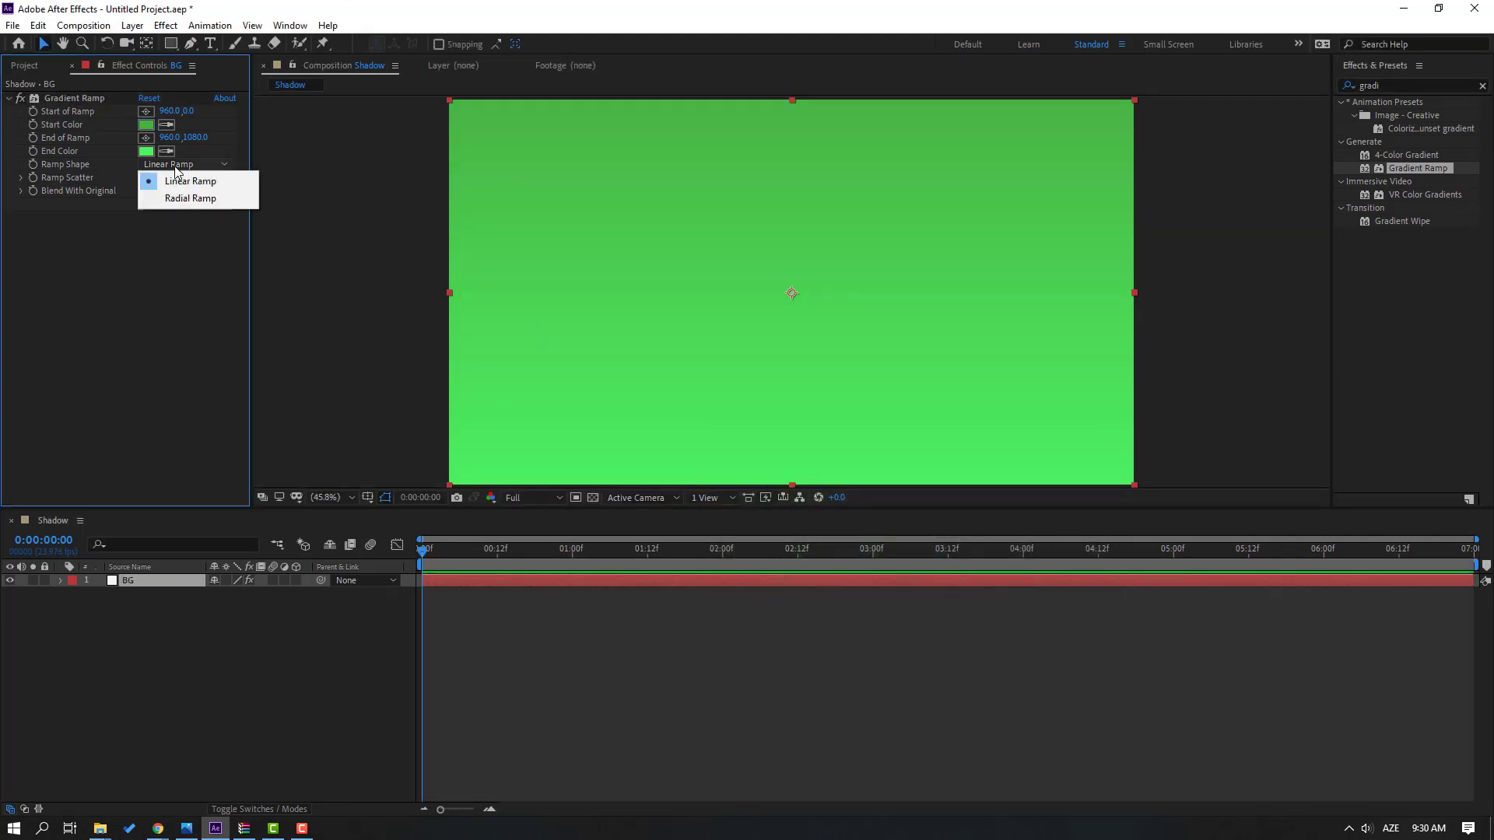
pyautogui.click(198, 199)
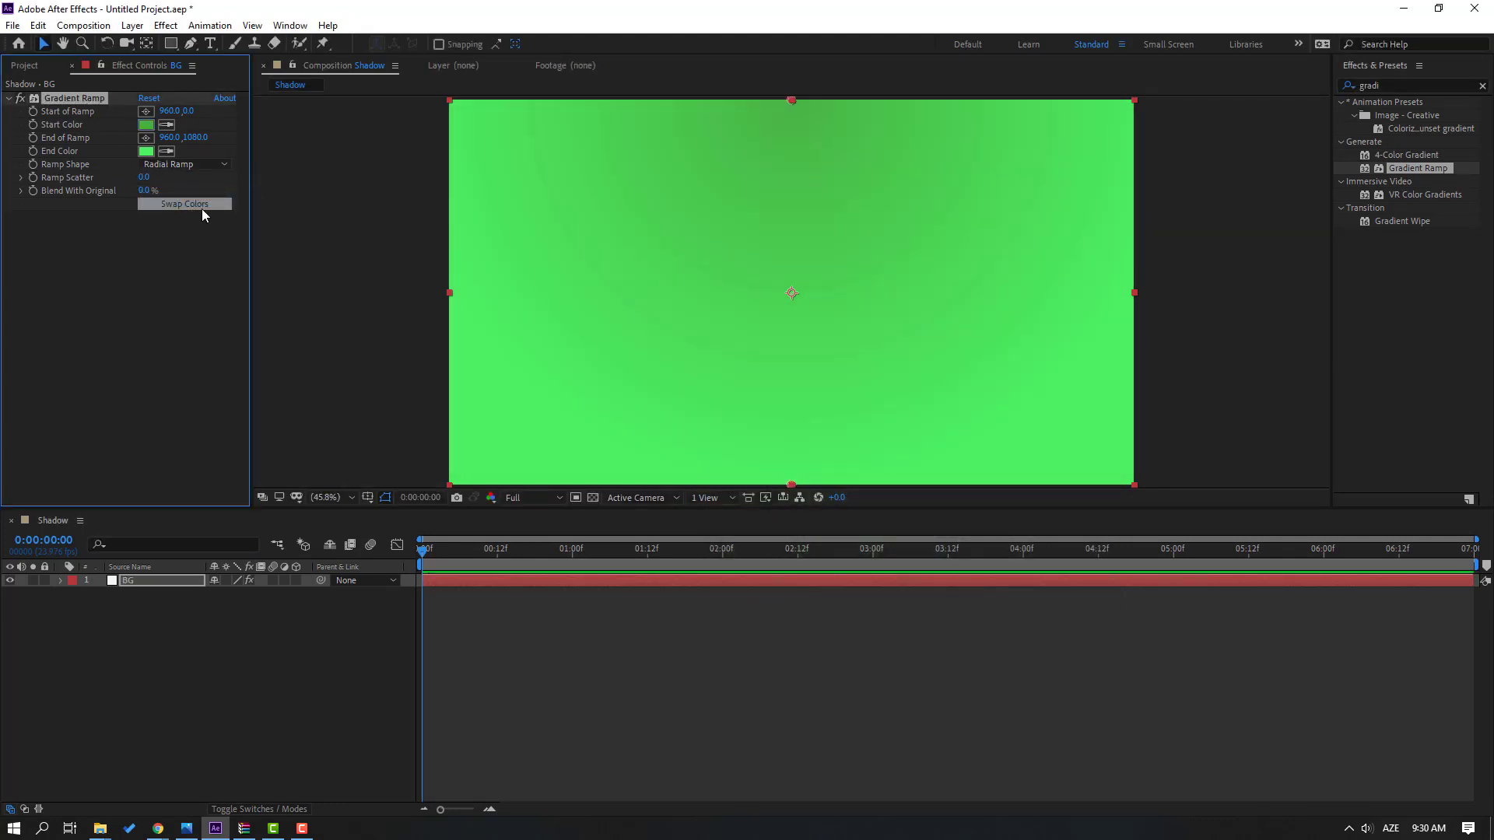
pyautogui.scroll(-2, 816, 286)
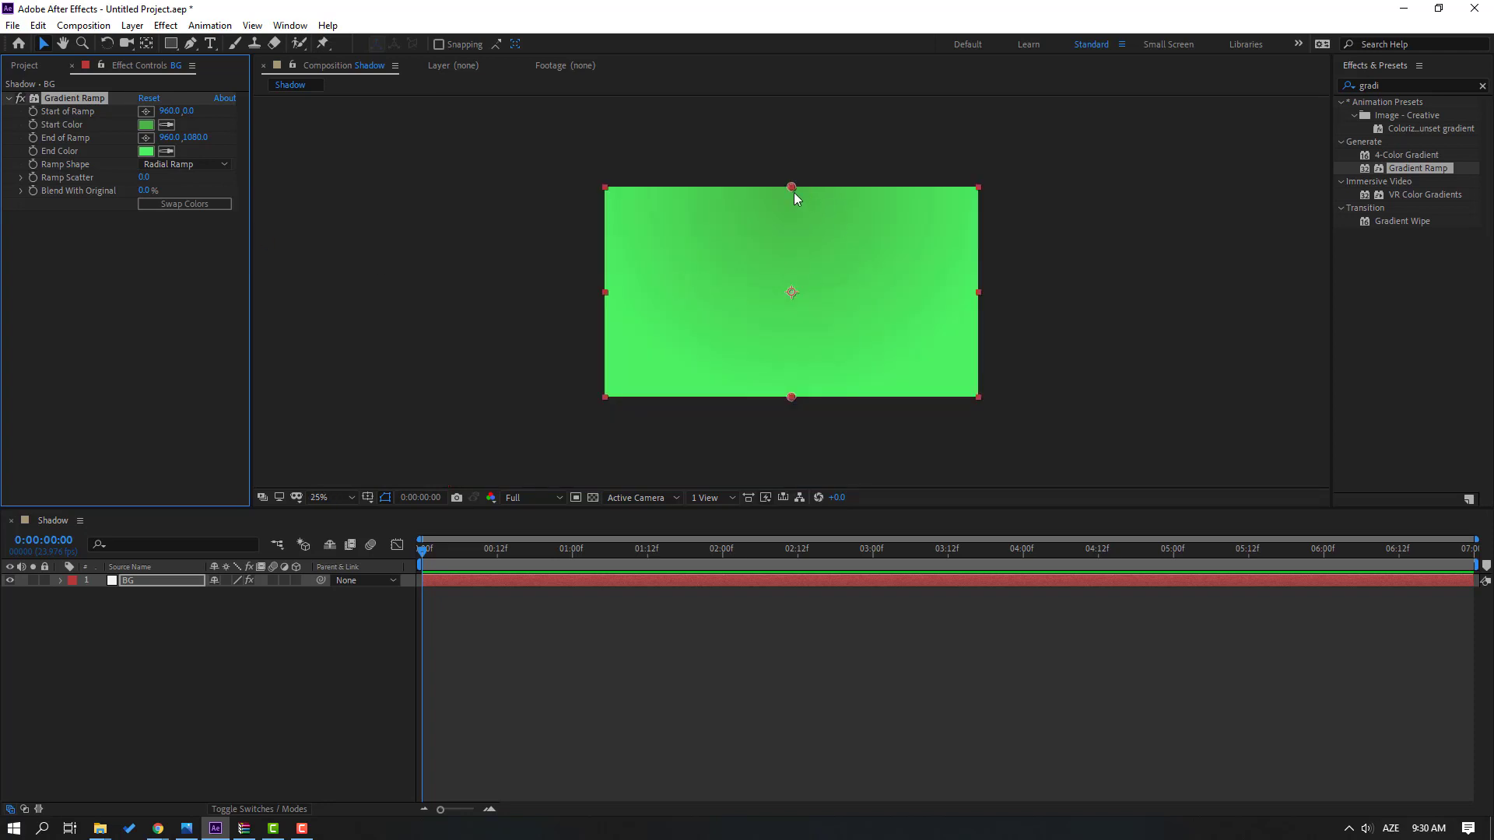
pyautogui.moveTo(792, 189); pyautogui.dragTo(790, 243)
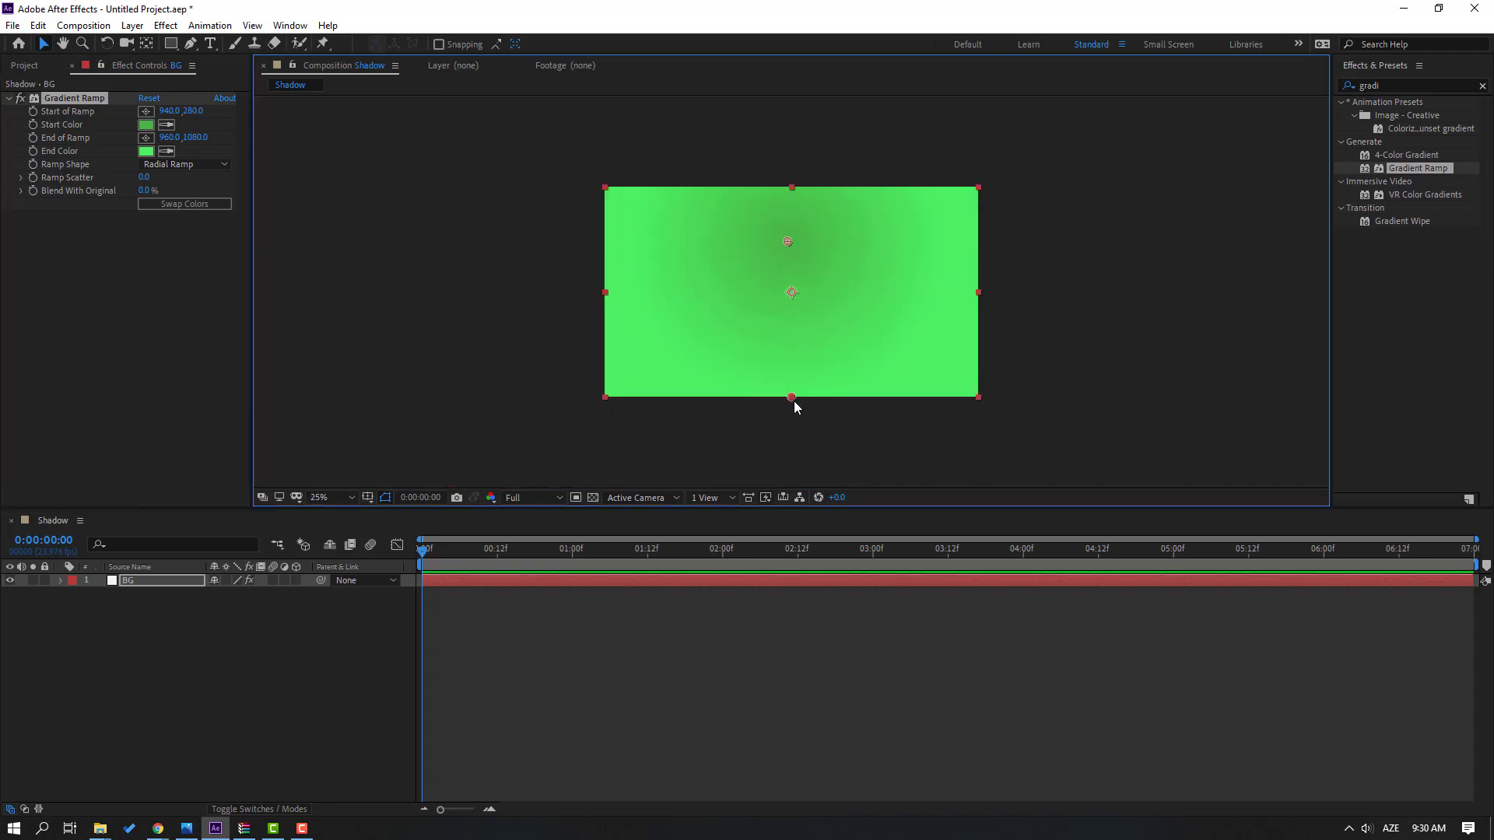
pyautogui.moveTo(792, 397); pyautogui.dragTo(791, 352)
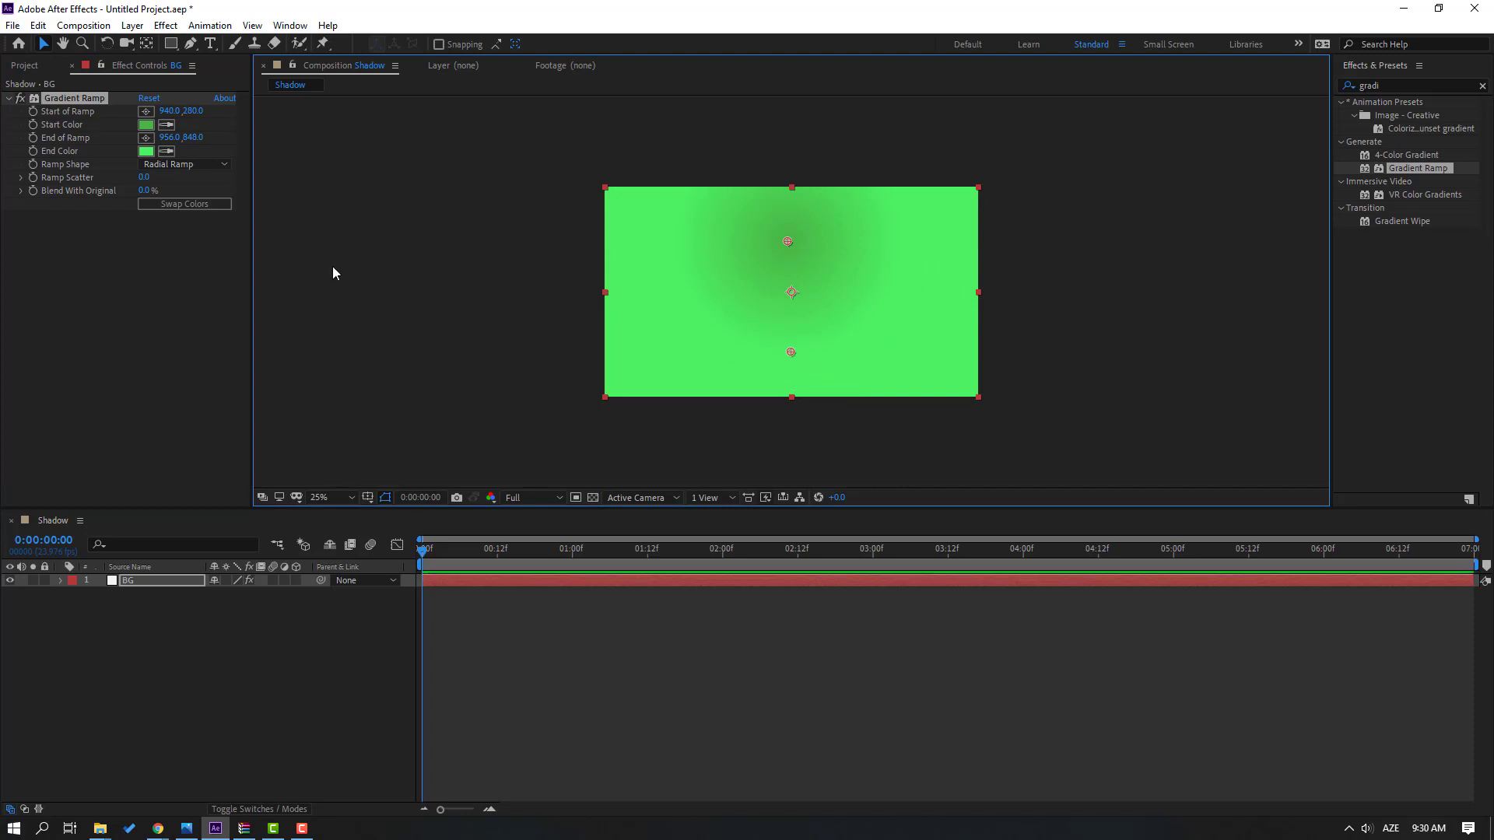
# - Swap the gradient colours, lower the end point, and darken the end colour
pyautogui.click(189, 207)
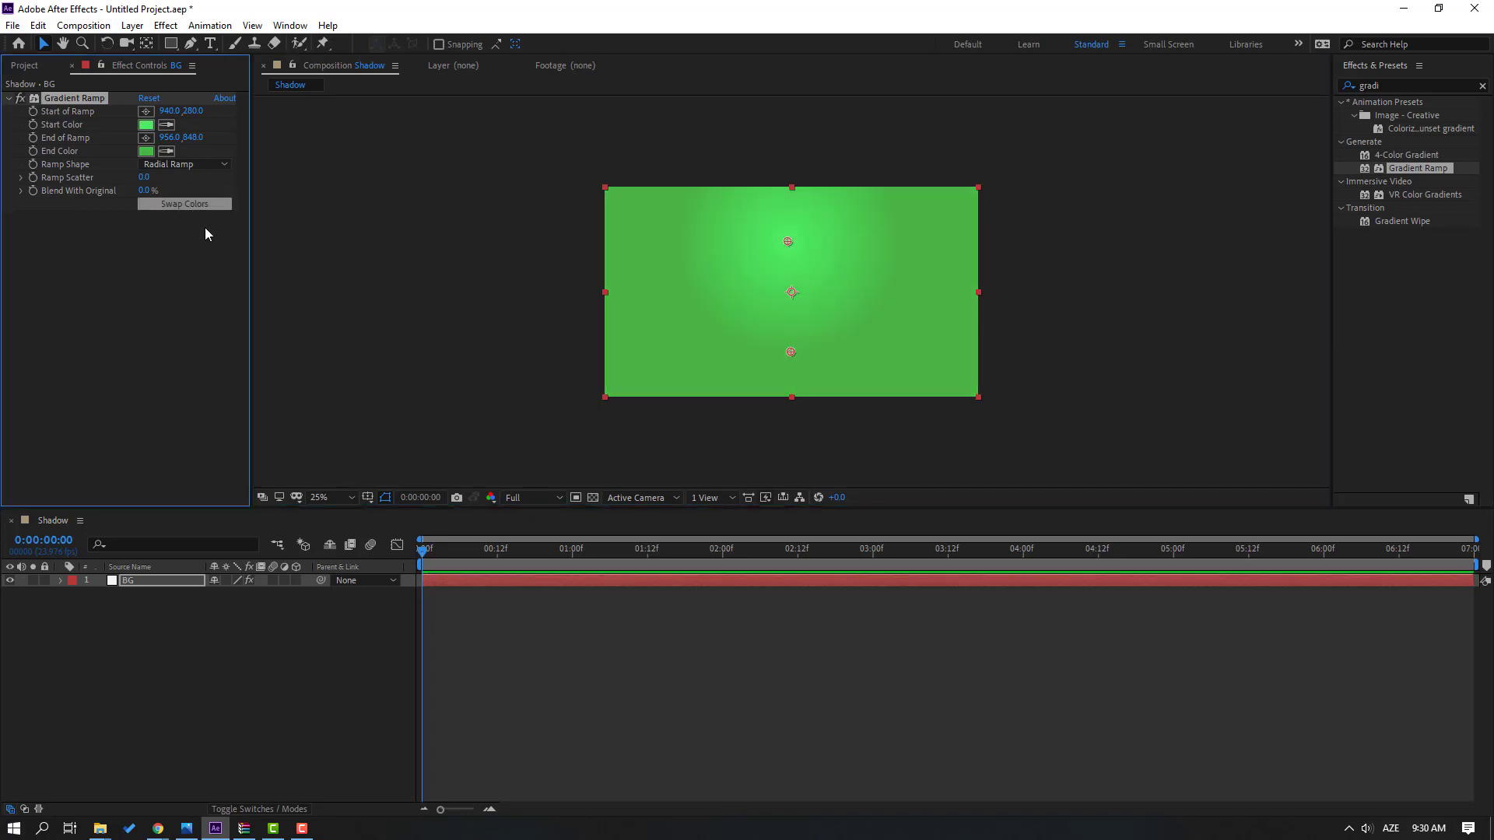
pyautogui.moveTo(791, 355); pyautogui.dragTo(792, 383)
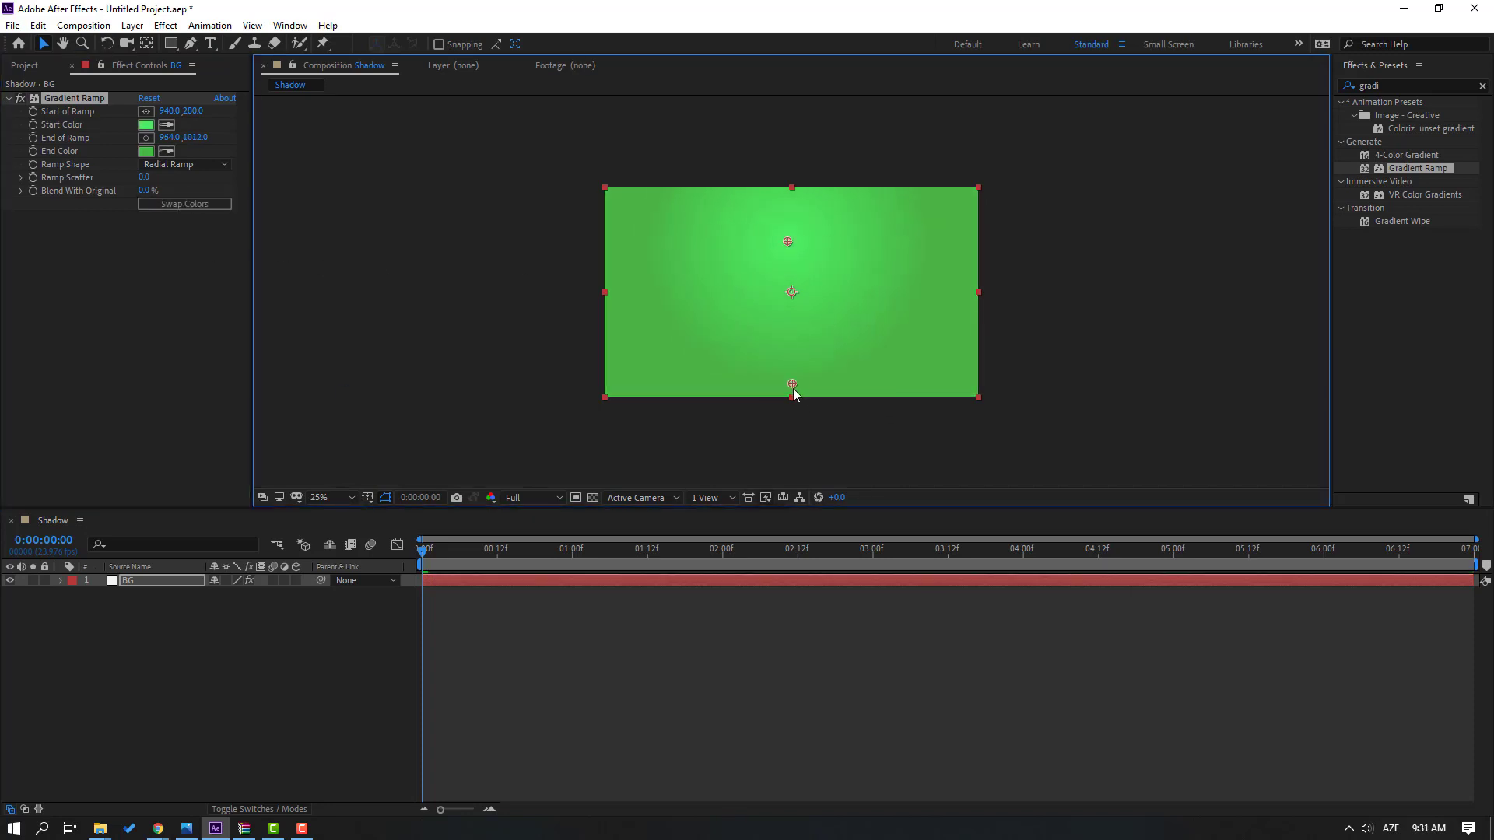
pyautogui.click(145, 151)
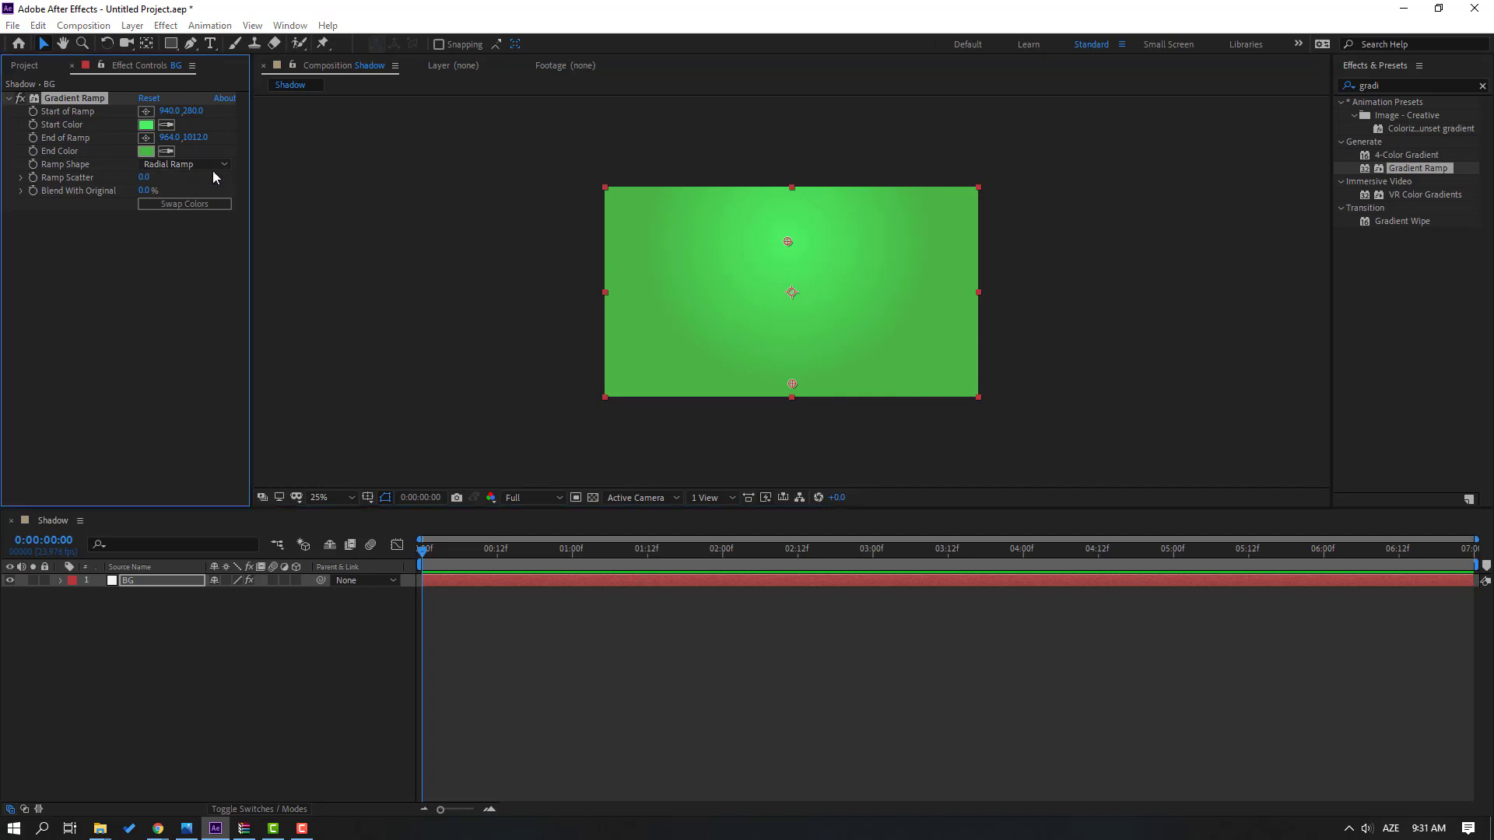
pyautogui.moveTo(845, 506); pyautogui.dragTo(835, 555)
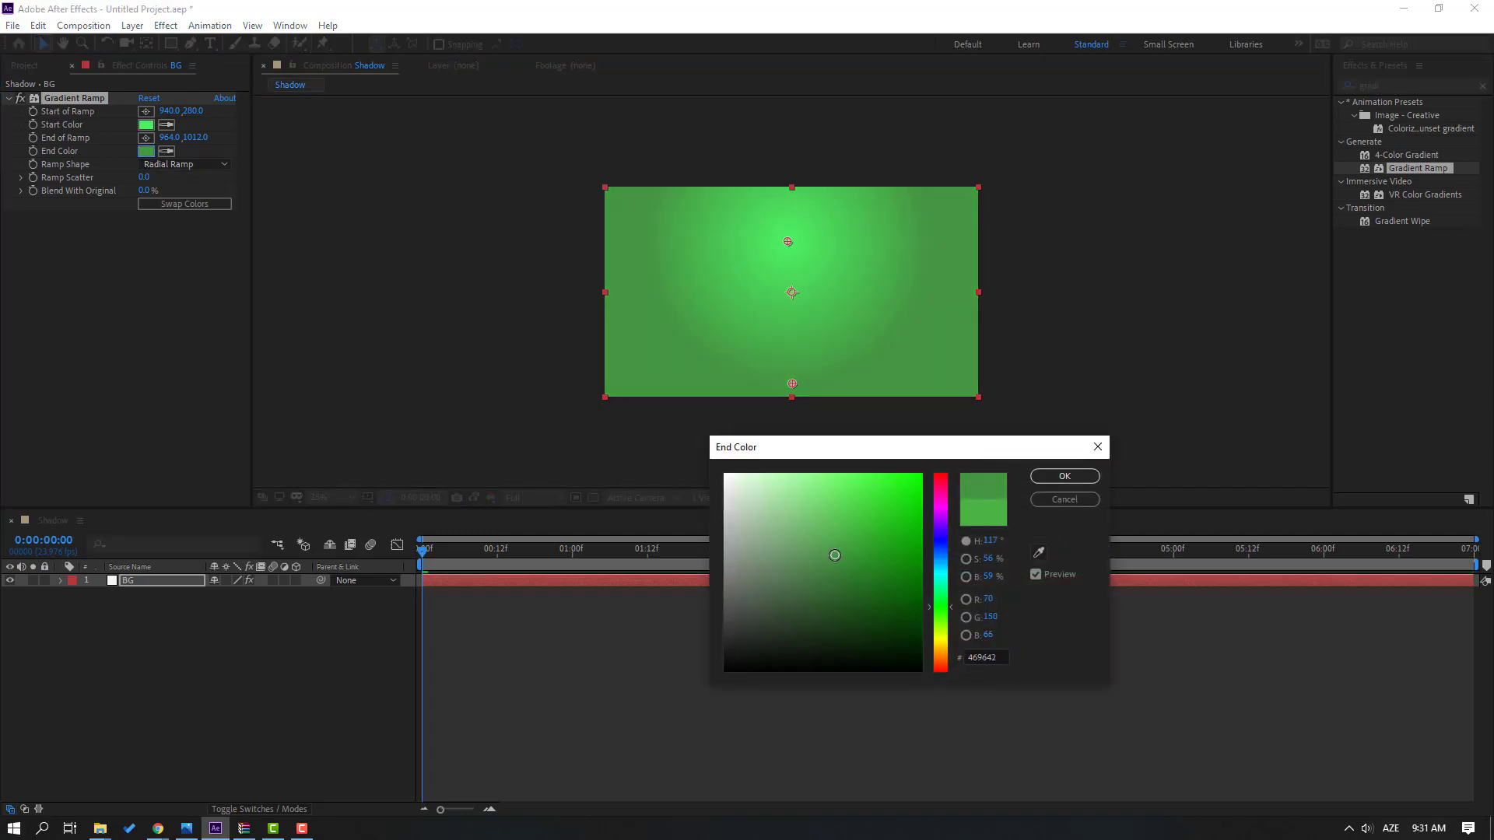
# - Confirm the darker end green and set the gradient start colour to a softer green, 68D677
pyautogui.click(1064, 476)
pyautogui.click(147, 126)
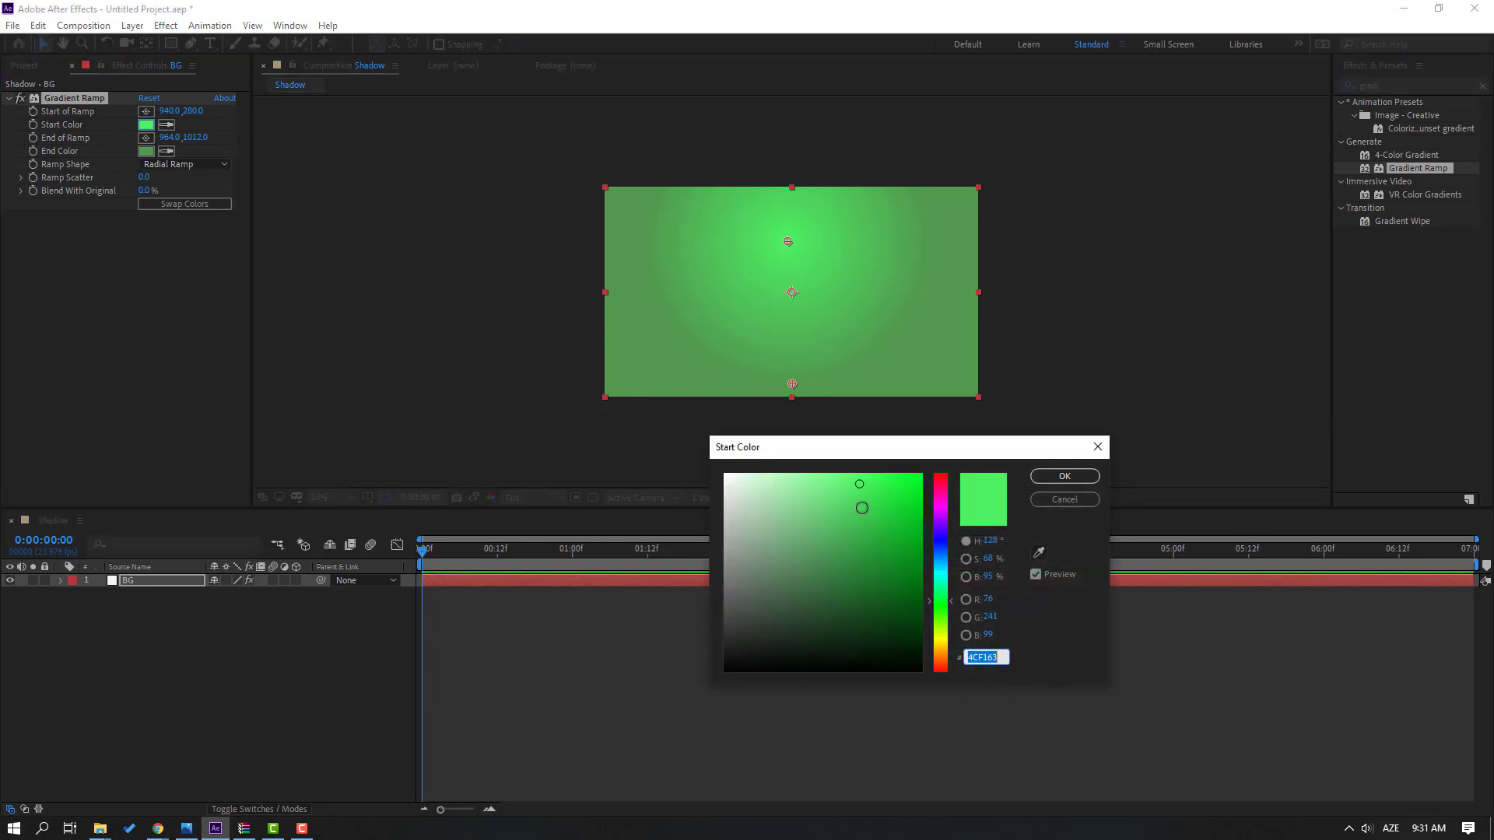
pyautogui.moveTo(863, 497); pyautogui.dragTo(826, 505)
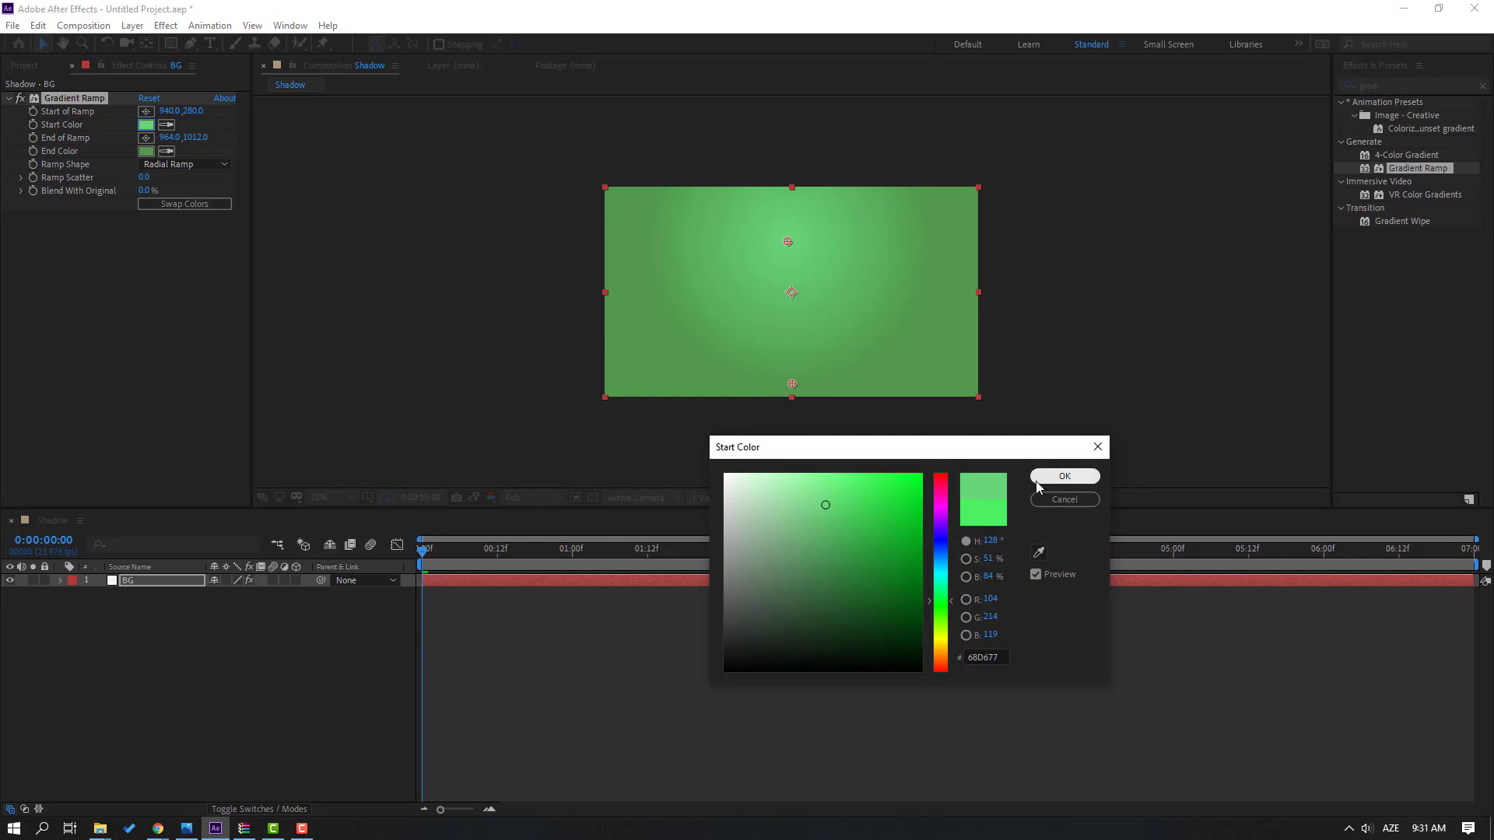
pyautogui.click(1062, 477)
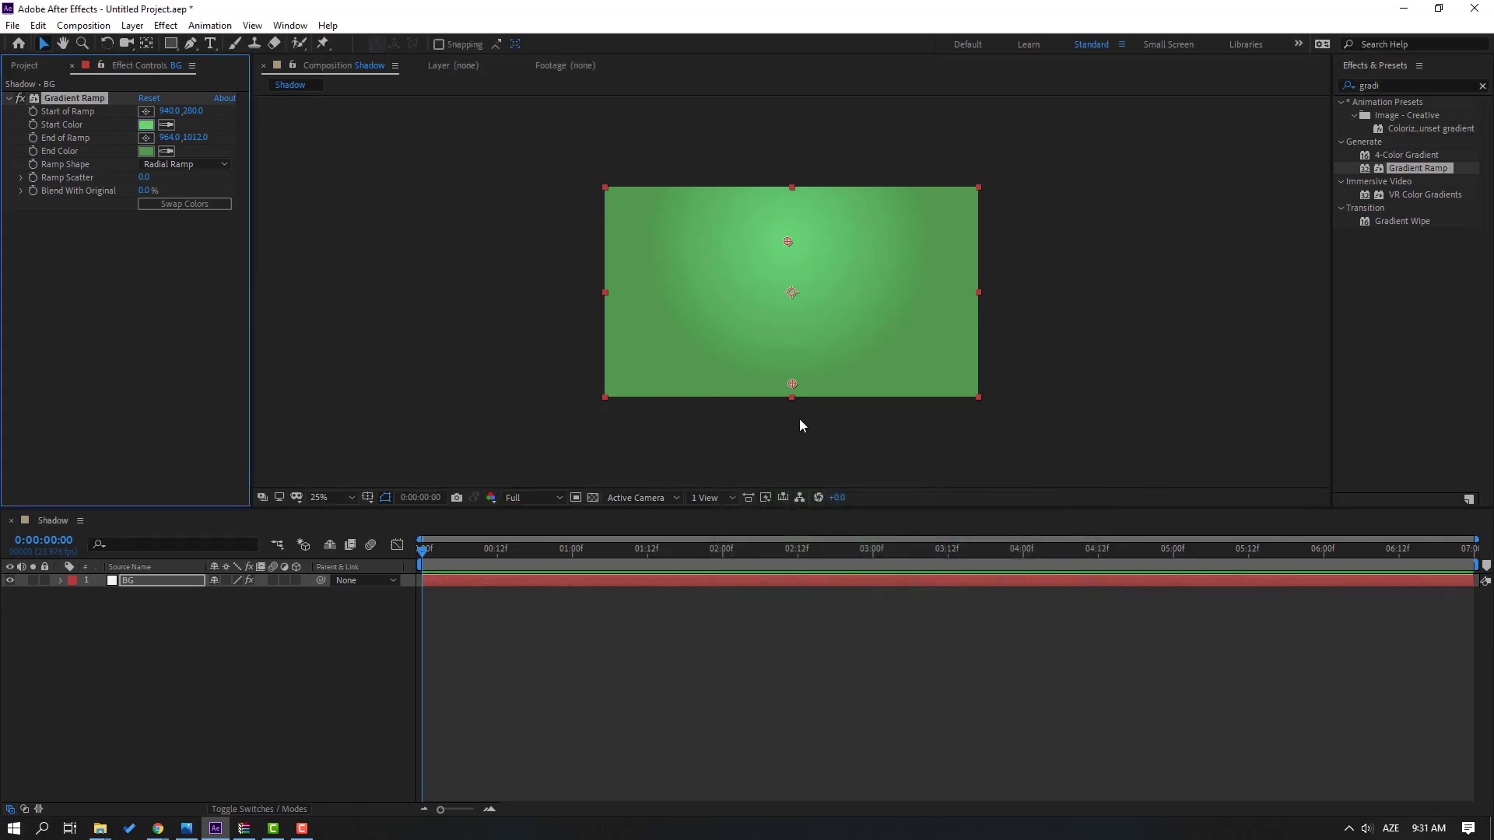
# - Move the gradient end point below the frame to 968,1200 and view the composition at 50%
pyautogui.moveTo(791, 387); pyautogui.dragTo(793, 424)
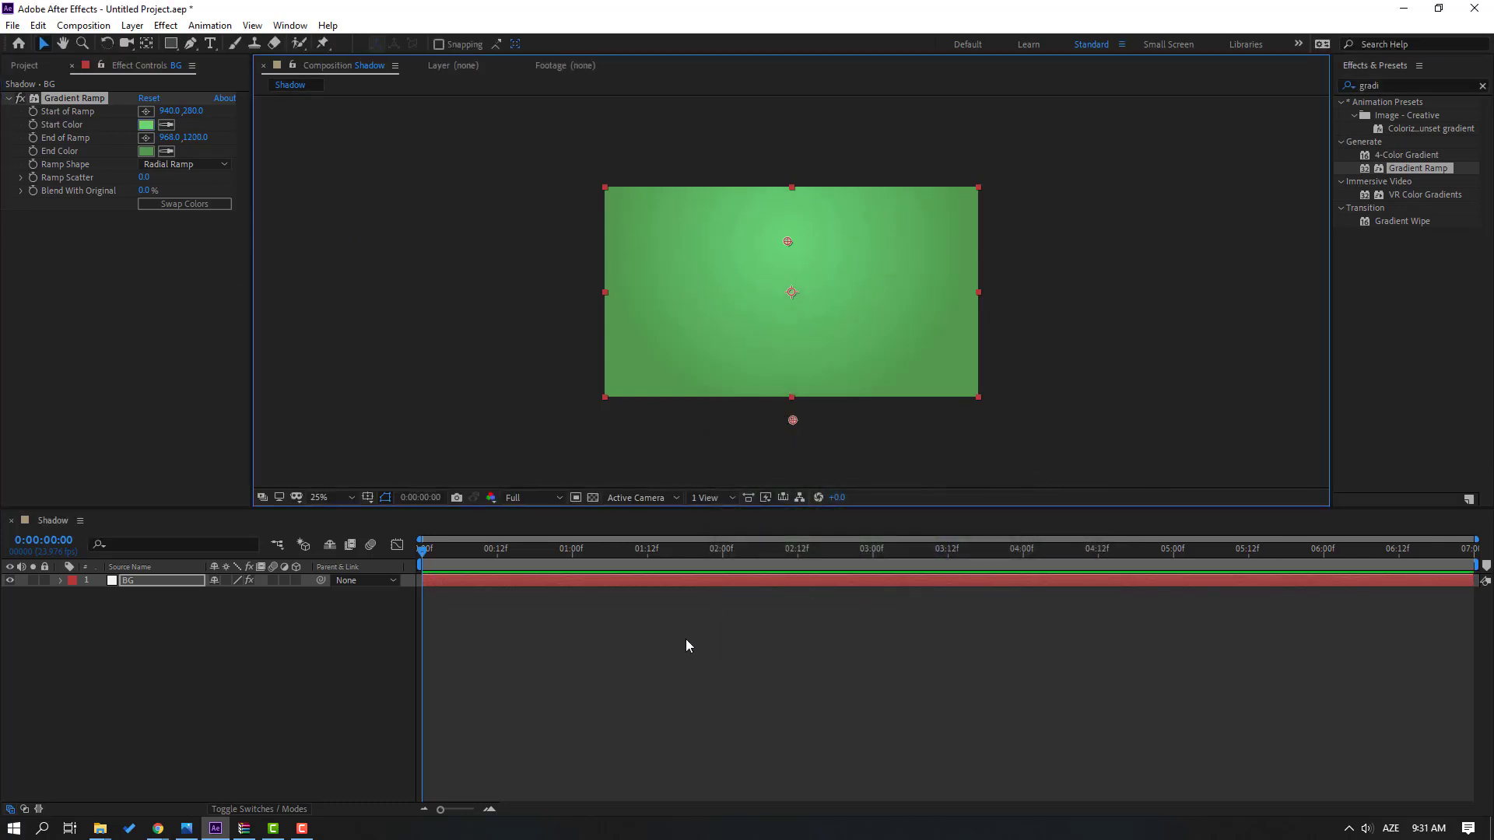
pyautogui.click(685, 638)
pyautogui.press('.')
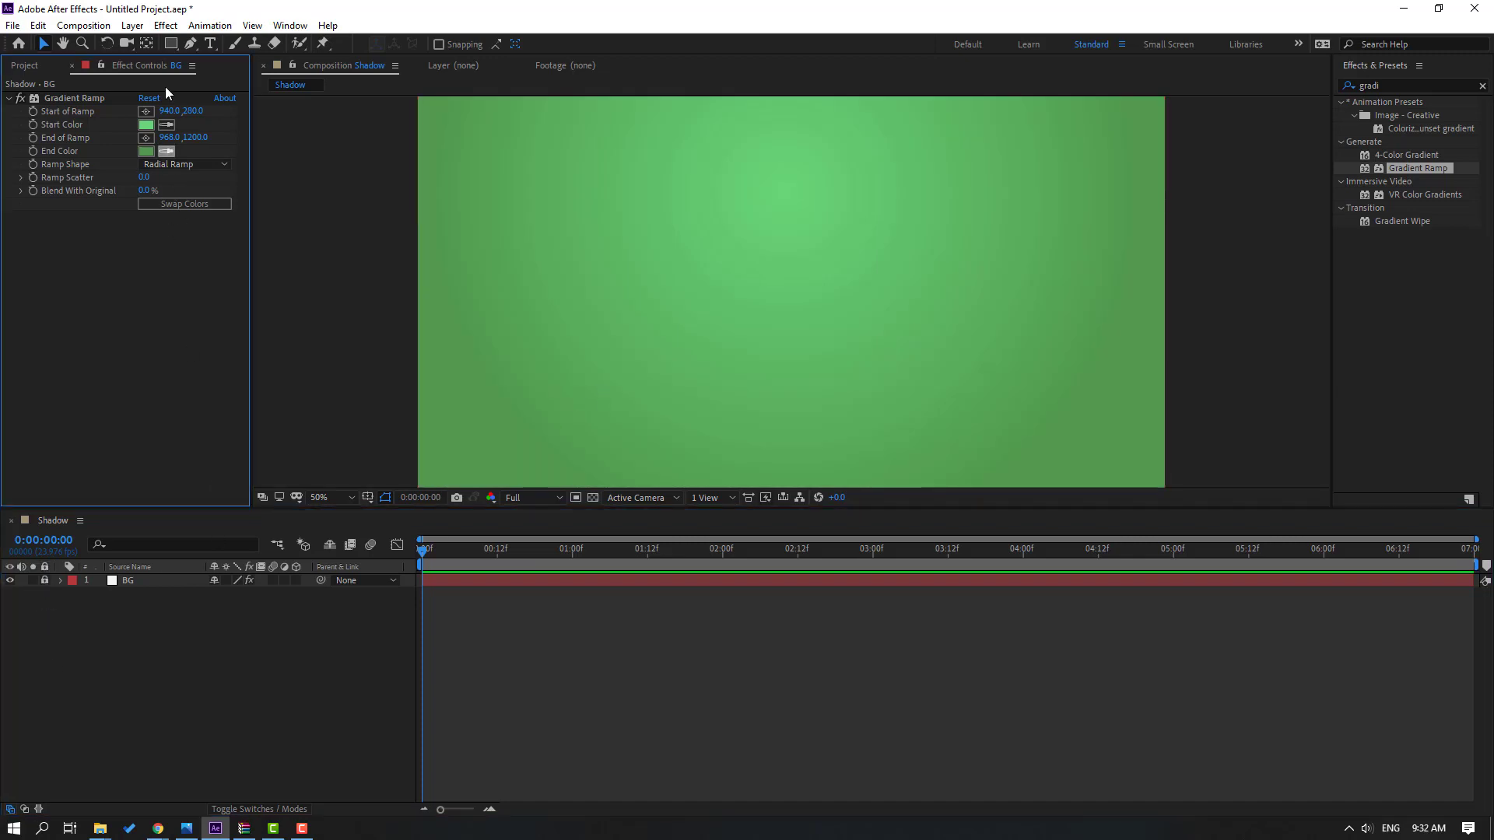
# - Add a paragraph title with the creator's name above 'YOUTUBE CHANNEL', widened so each fits one line
pyautogui.click(211, 43)
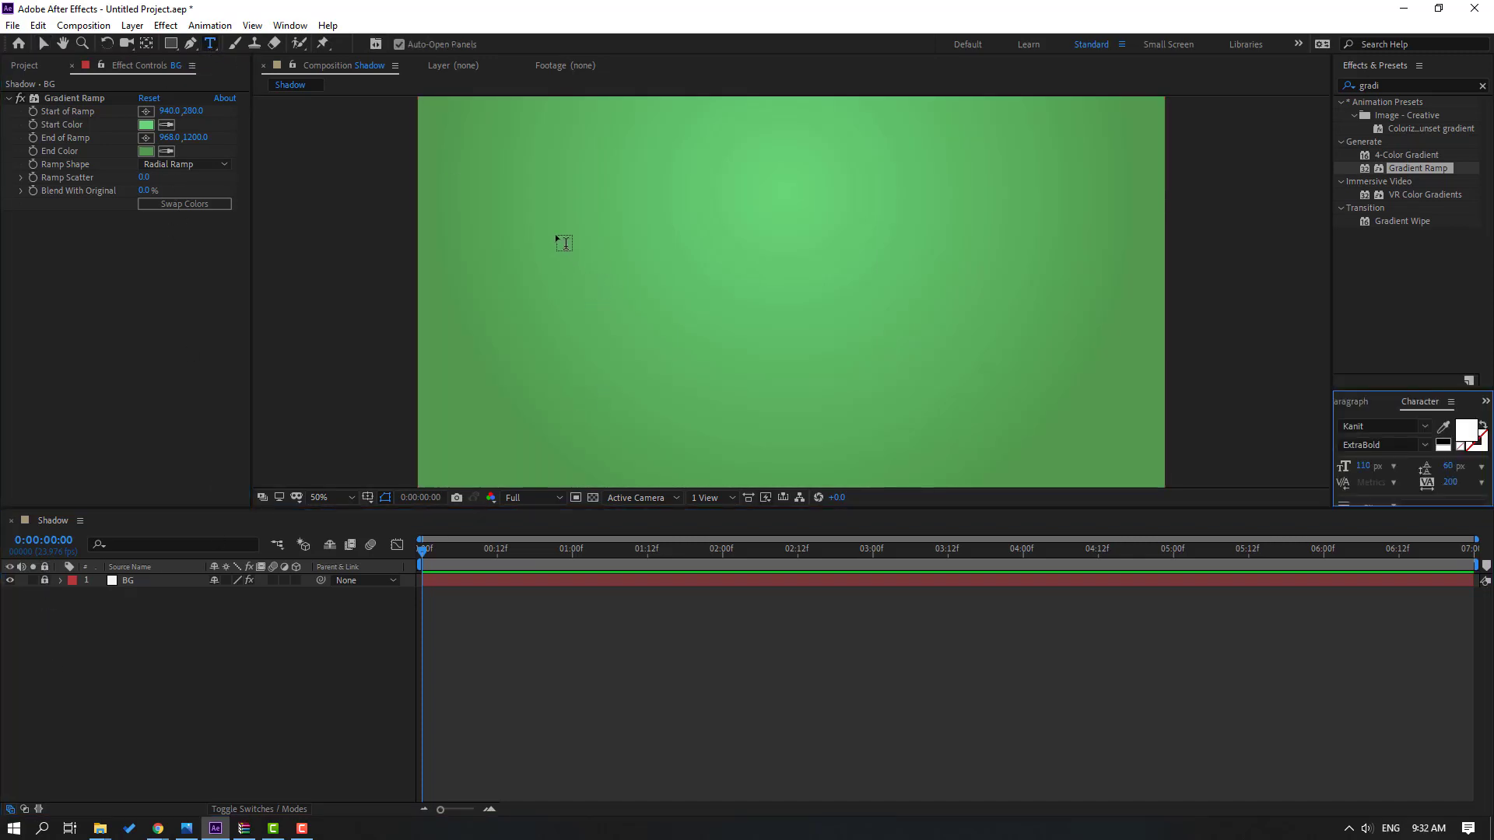
pyautogui.moveTo(537, 207); pyautogui.dragTo(1034, 393)
pyautogui.write('N')
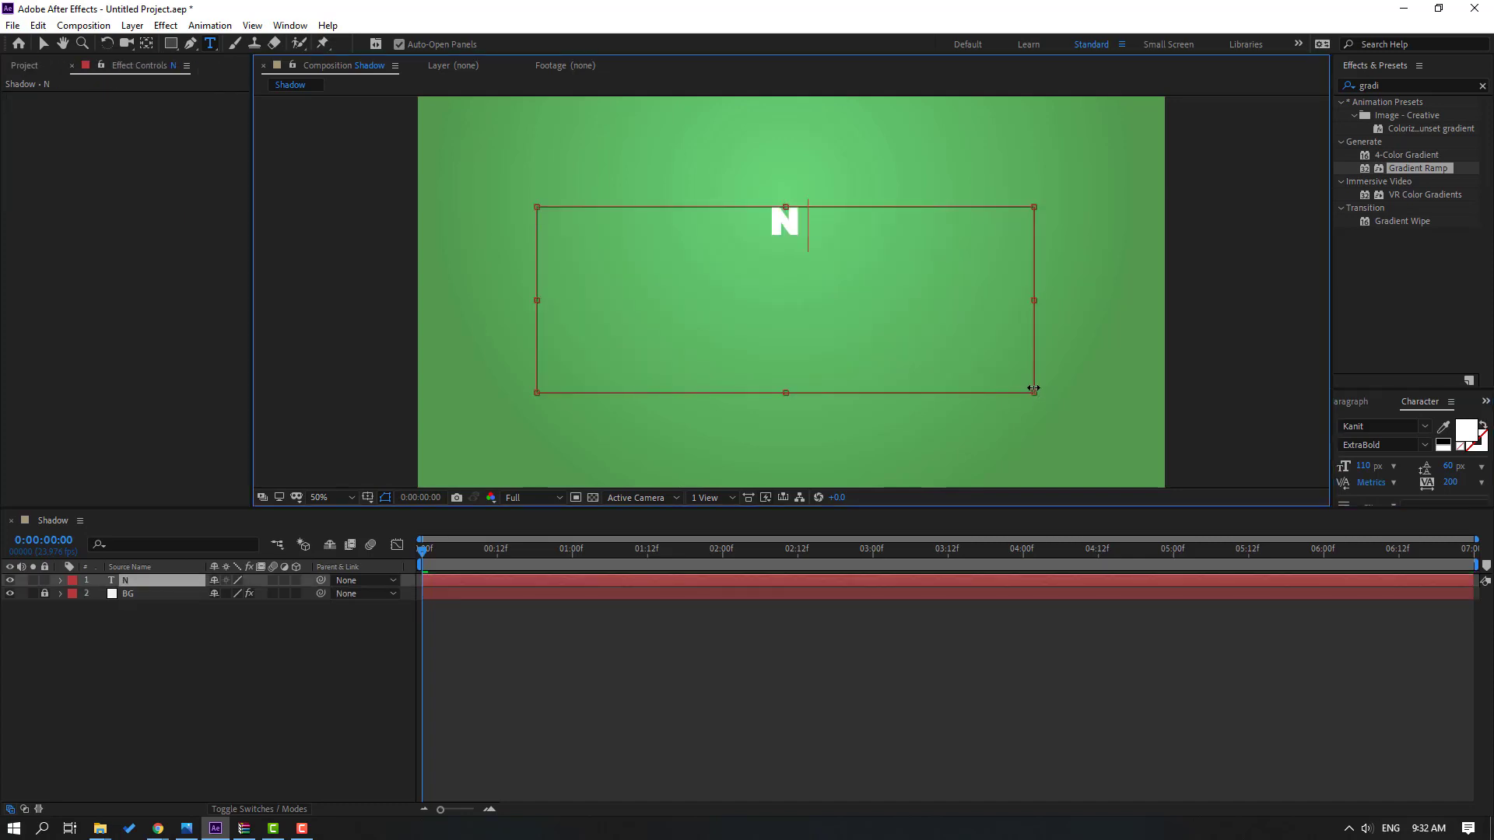
pyautogui.write('IJAT IBRAHIMLI')
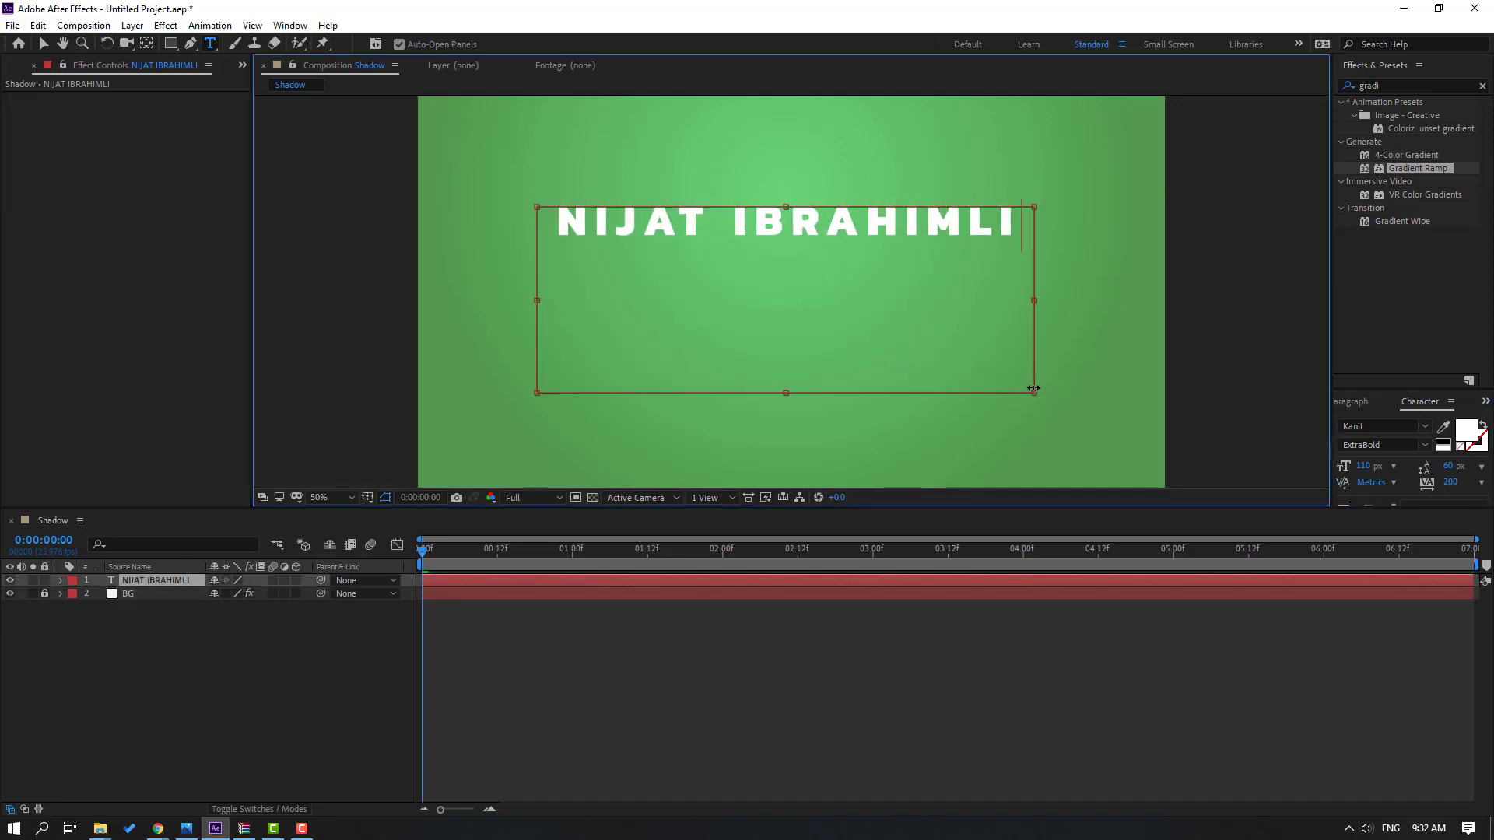
pyautogui.press('Return')
pyautogui.write('YOUTUBE CHANNEL')
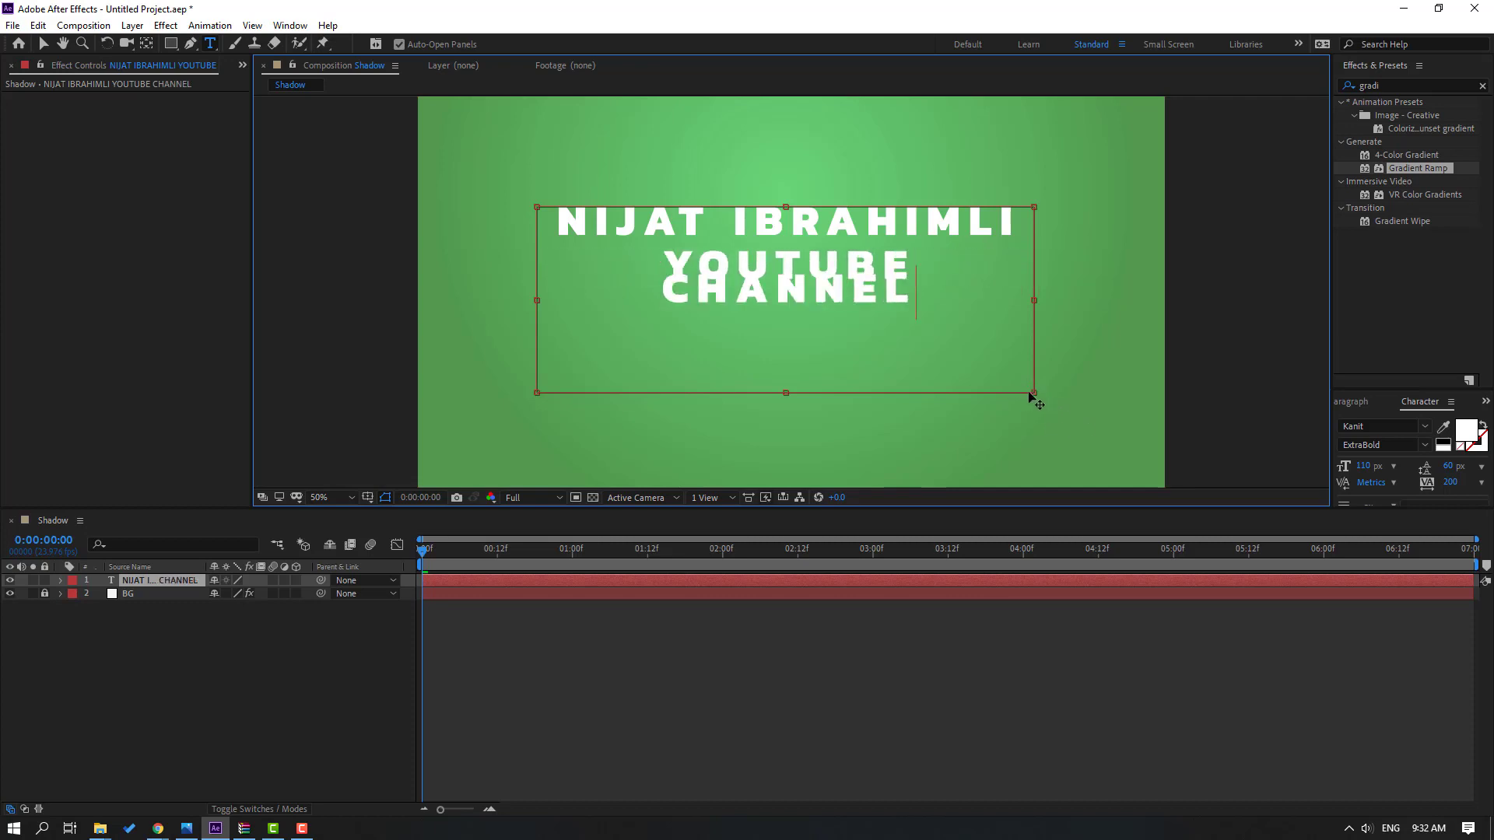
pyautogui.moveTo(1030, 397); pyautogui.dragTo(1058, 396)
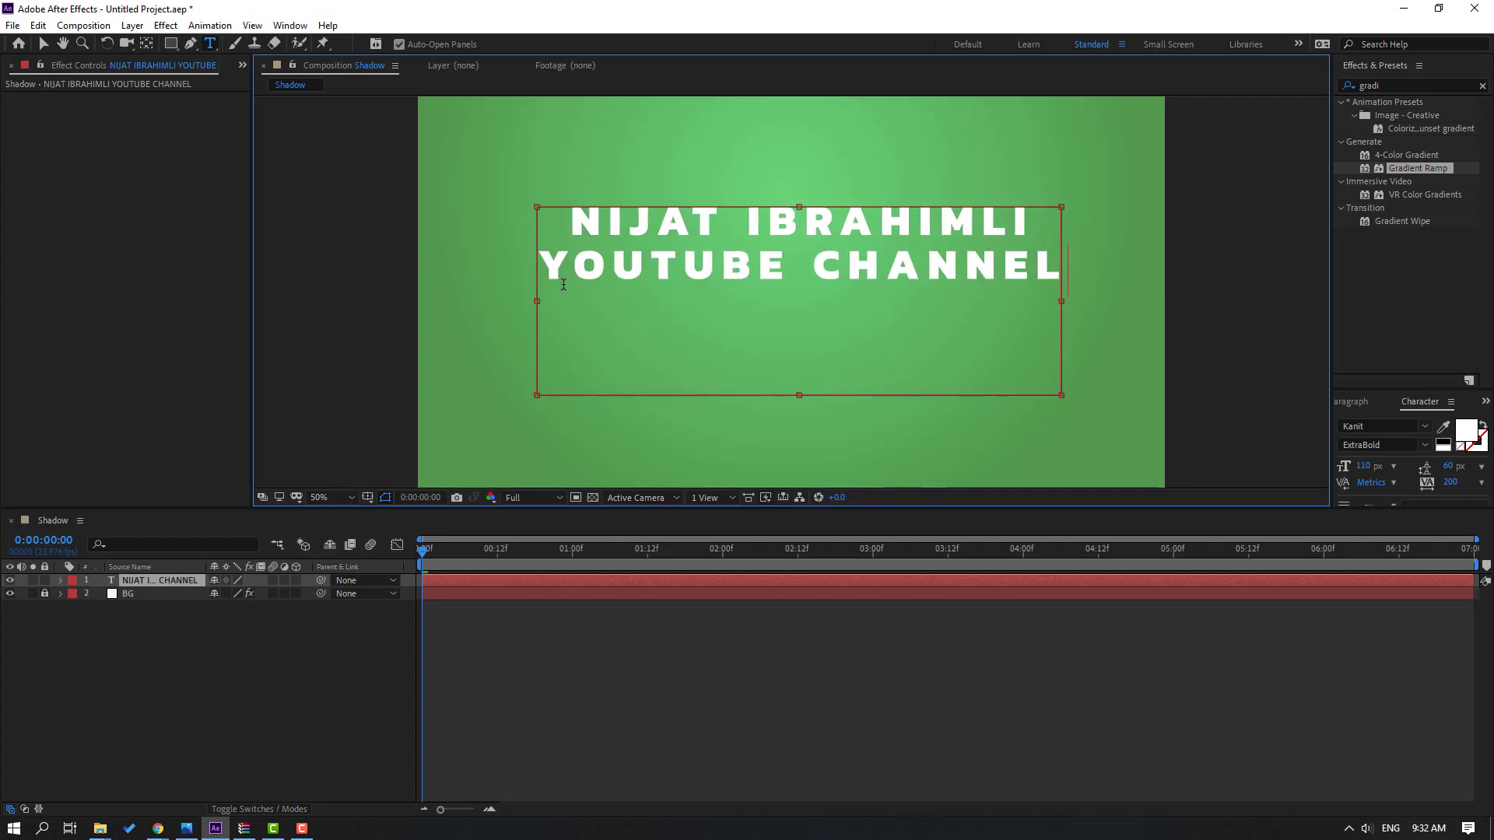
pyautogui.hotkey('ctrl', 'a')
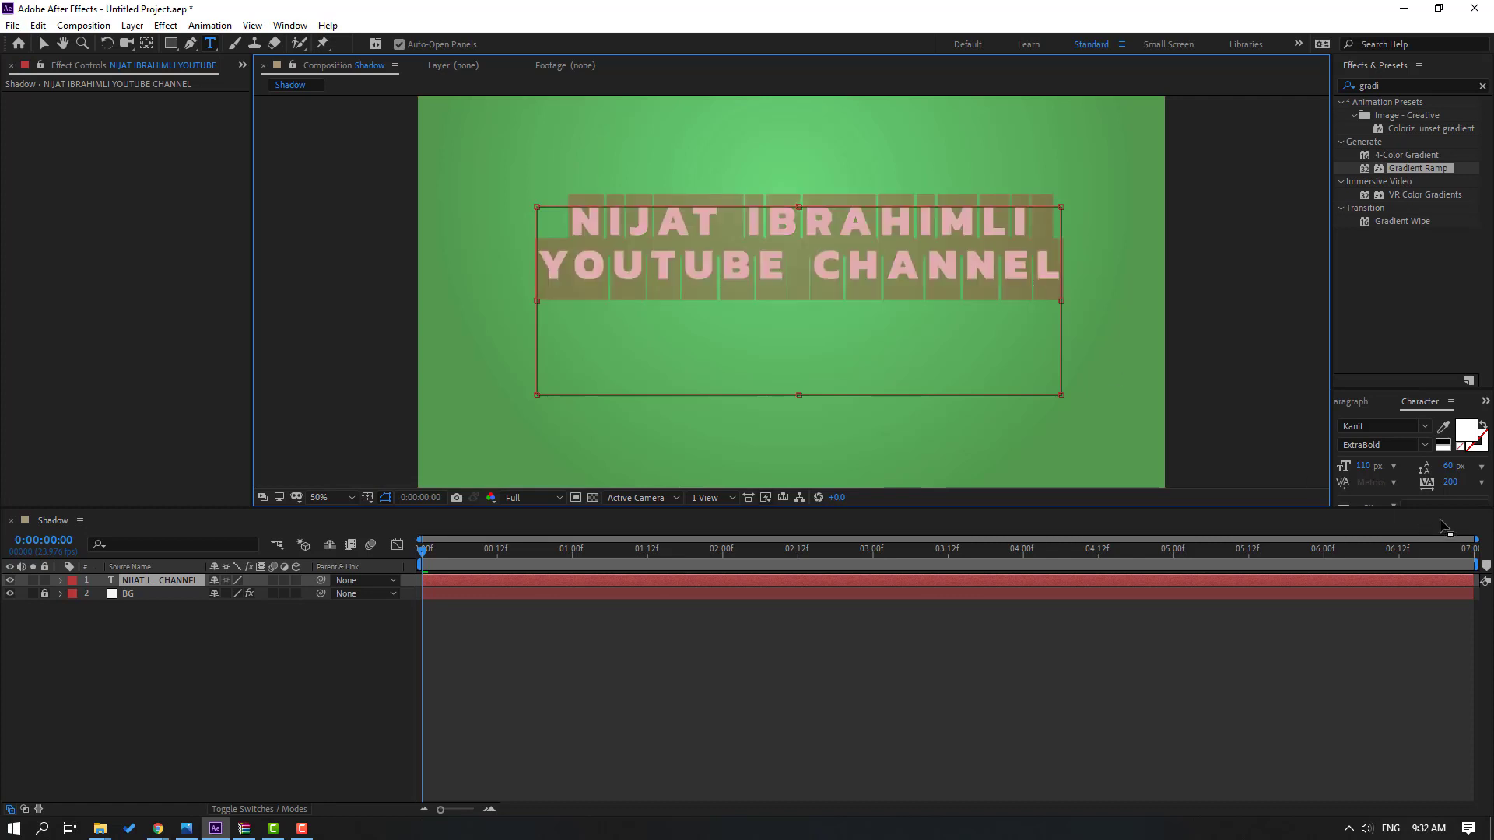
# - Set the title's tracking to 66 and its font style to Kanit Bold
pyautogui.moveTo(1451, 484); pyautogui.dragTo(1347, 484)
pyautogui.click(969, 293)
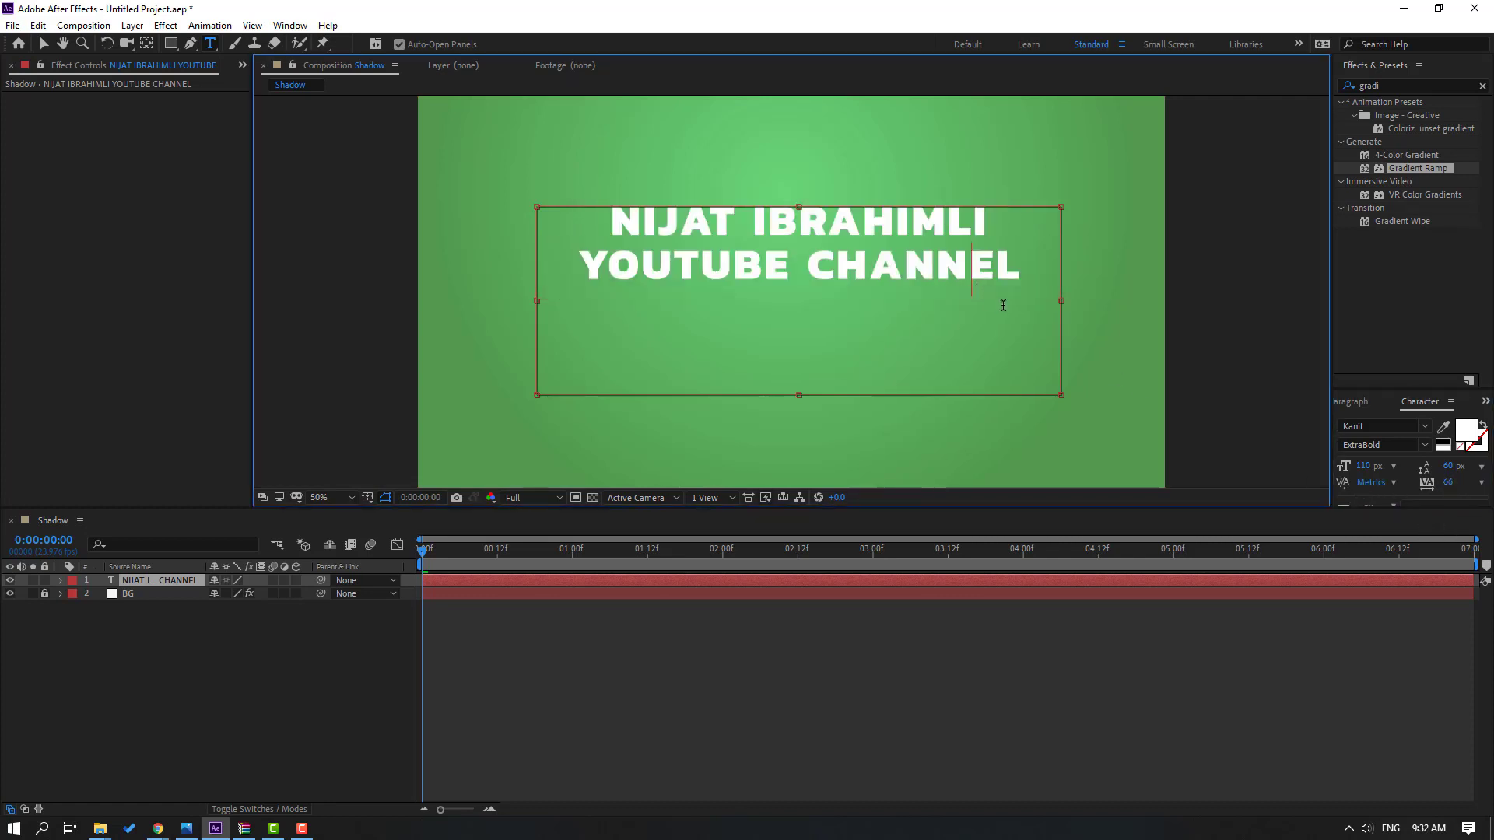
pyautogui.hotkey('ctrl', 'a')
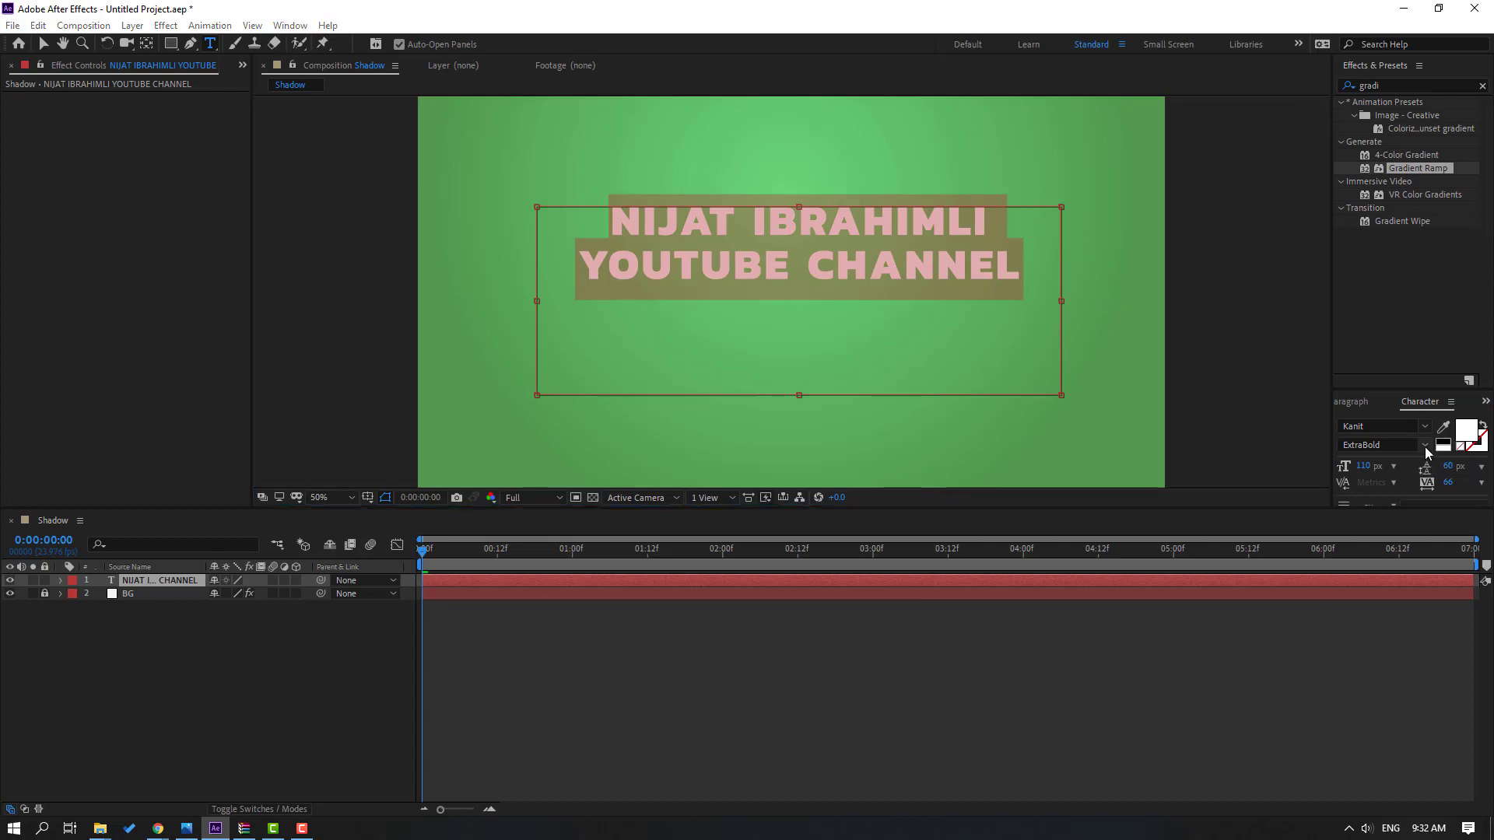
pyautogui.click(1425, 446)
pyautogui.click(1373, 667)
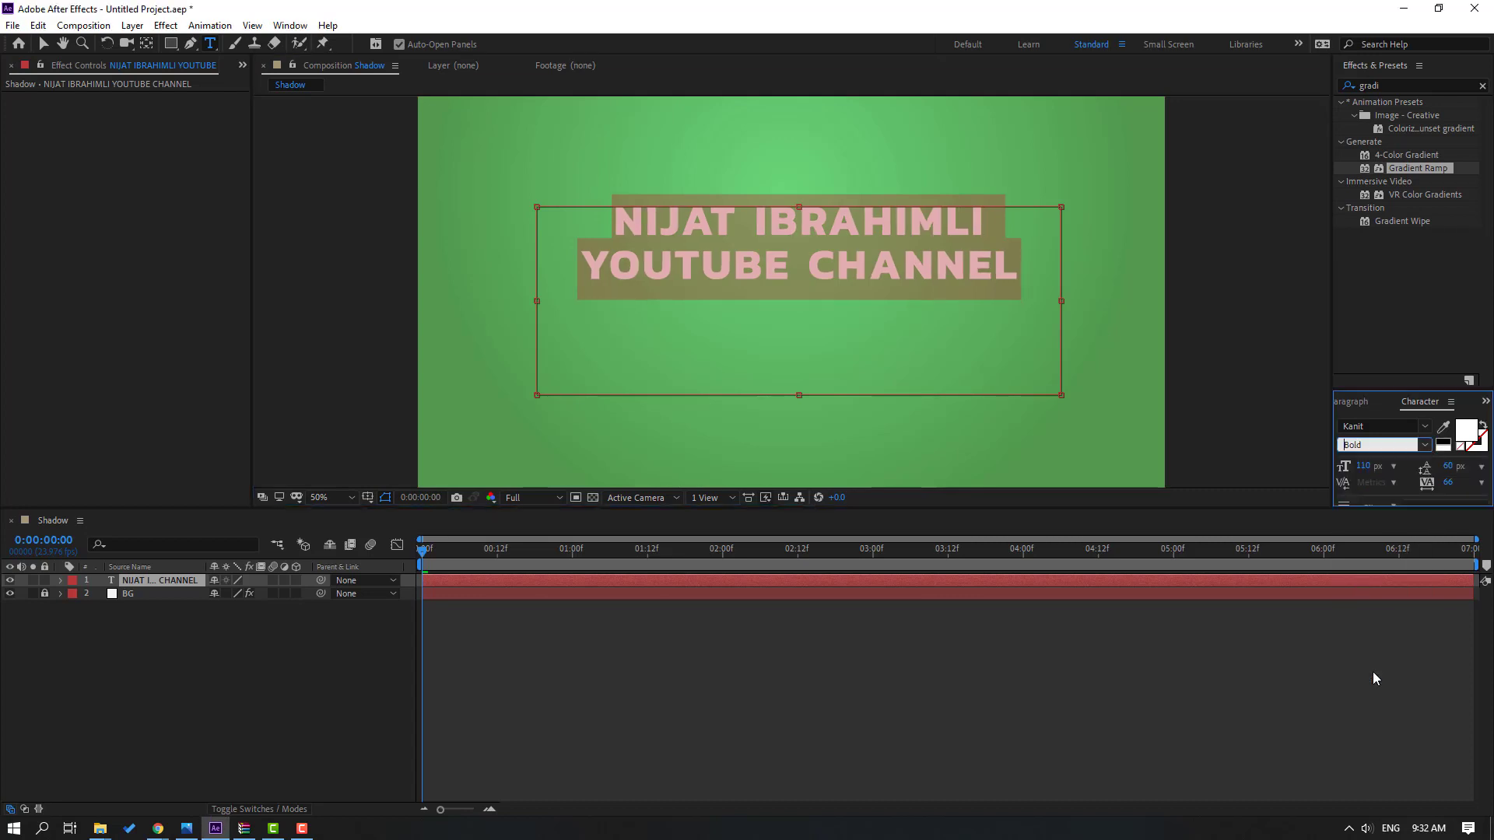
# - Trim the text box's bottom and left edges tightly around the two title lines
pyautogui.click(851, 307)
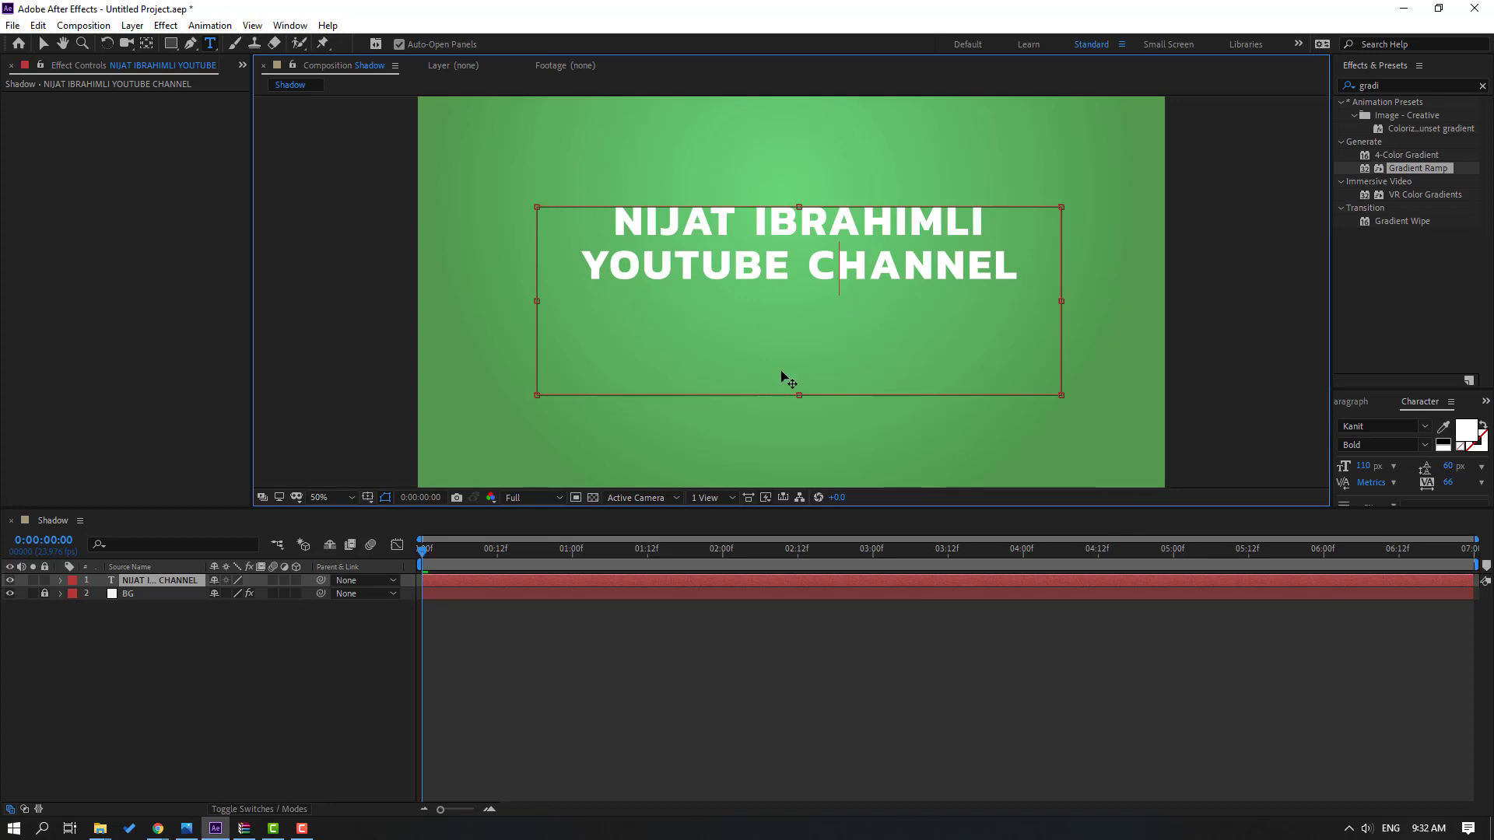
pyautogui.moveTo(799, 395); pyautogui.dragTo(799, 290)
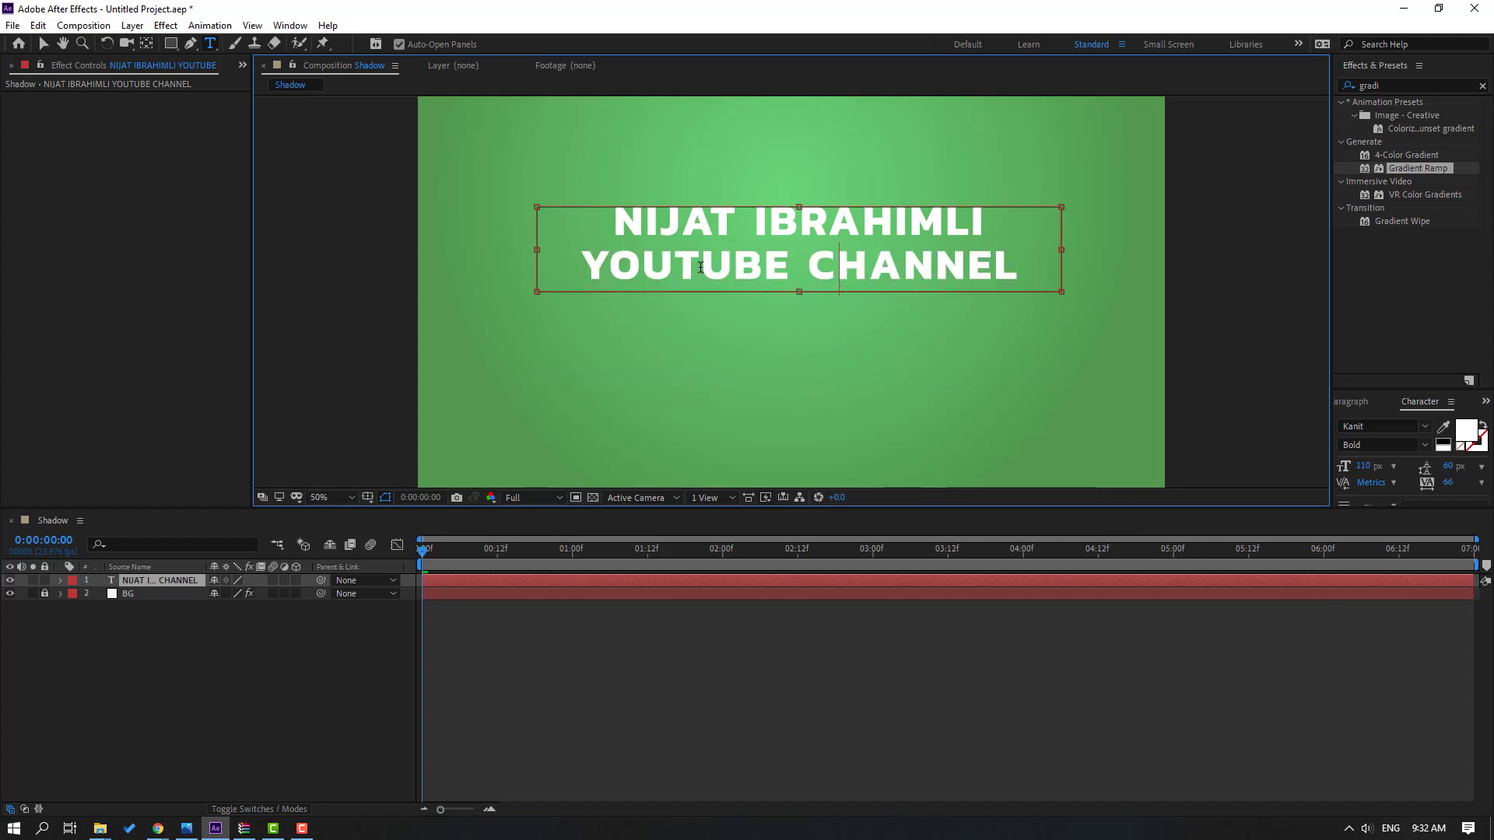
pyautogui.moveTo(537, 246); pyautogui.dragTo(620, 249)
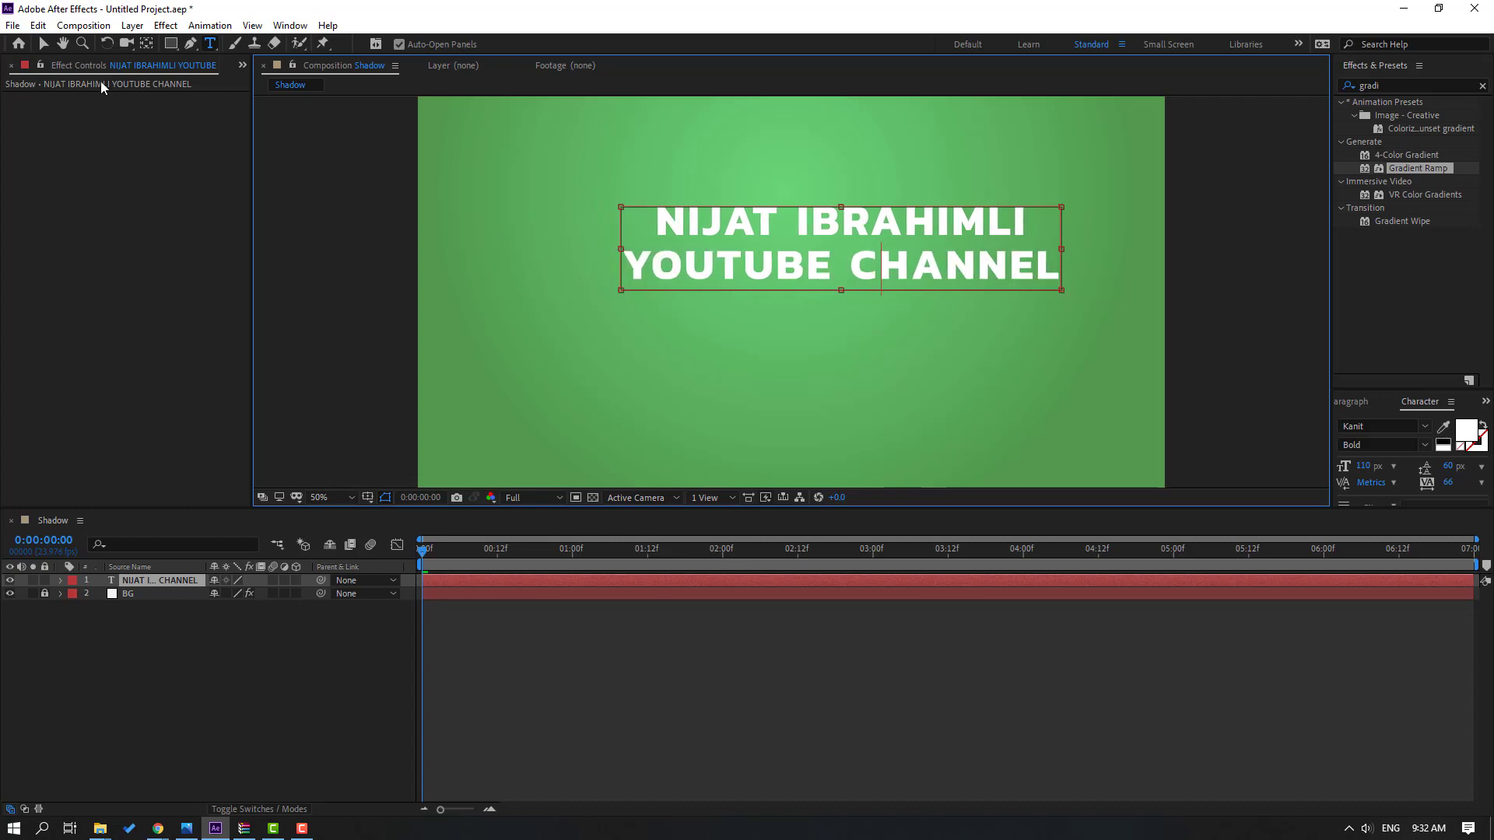
# - Centre the title layer's anchor point on its text with the Pan Behind tool
pyautogui.click(45, 45)
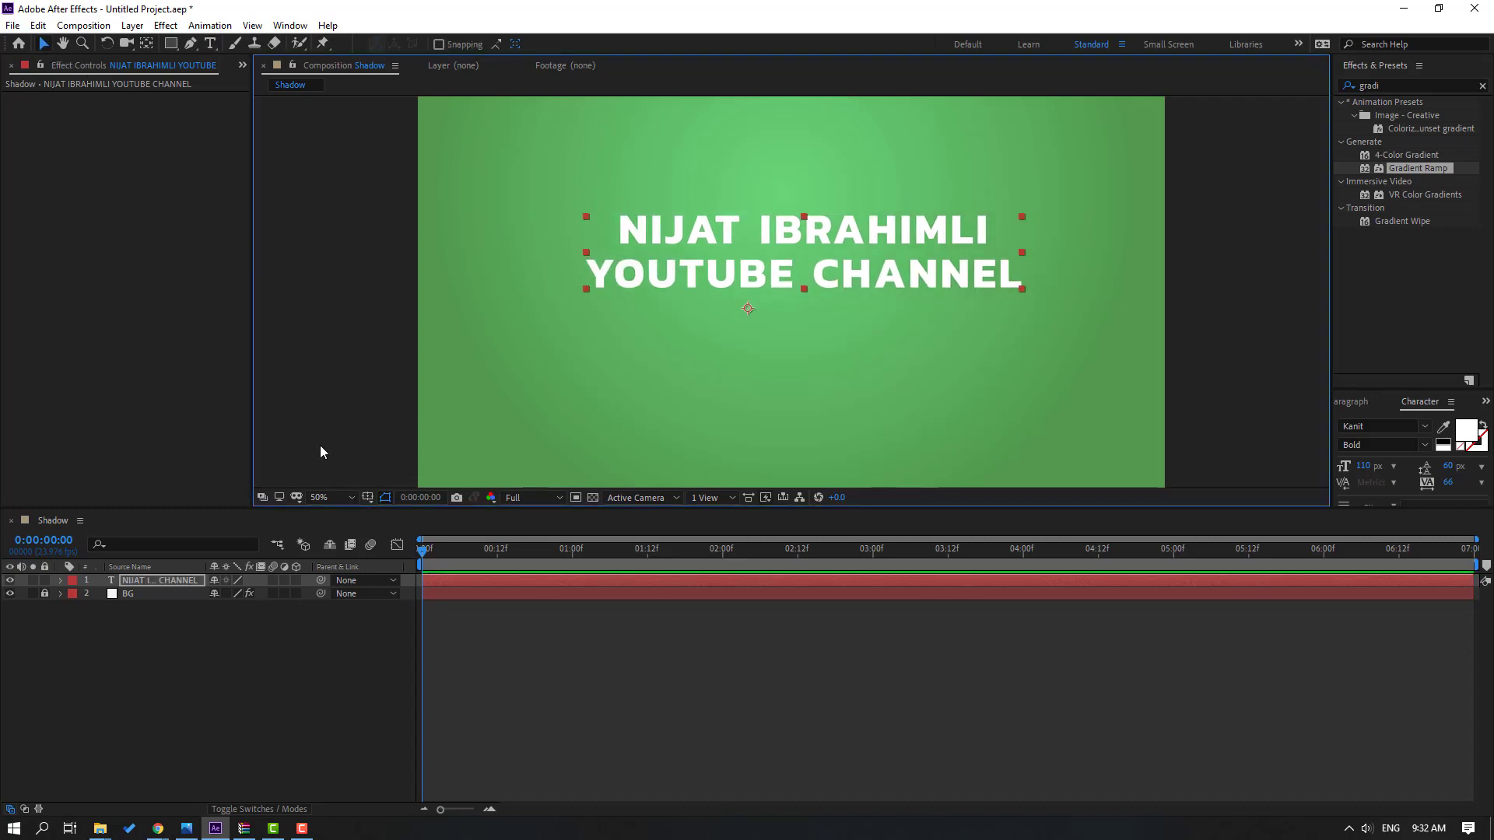
pyautogui.doubleClick(146, 47)
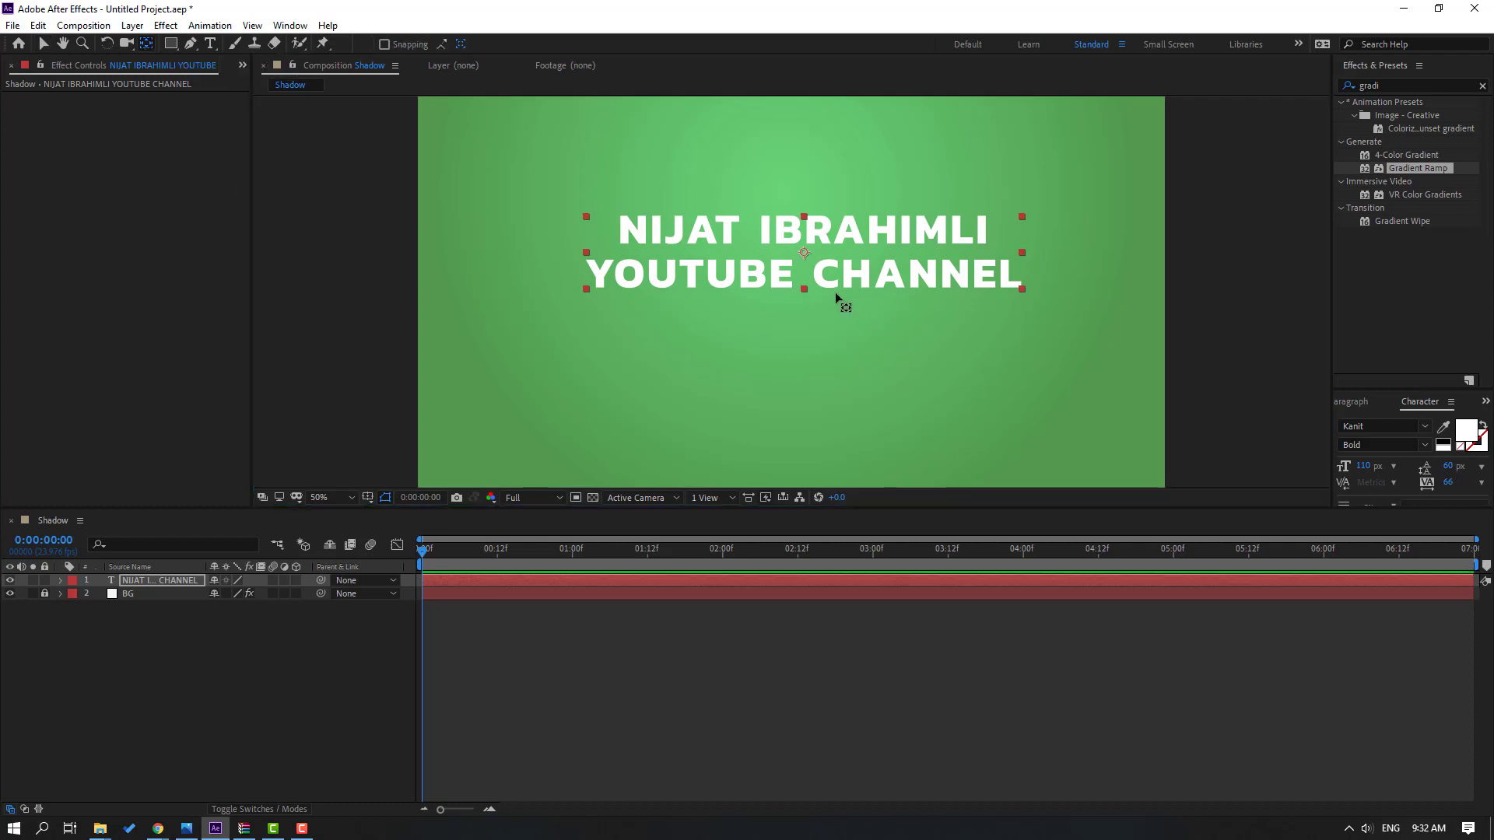
pyautogui.click(43, 46)
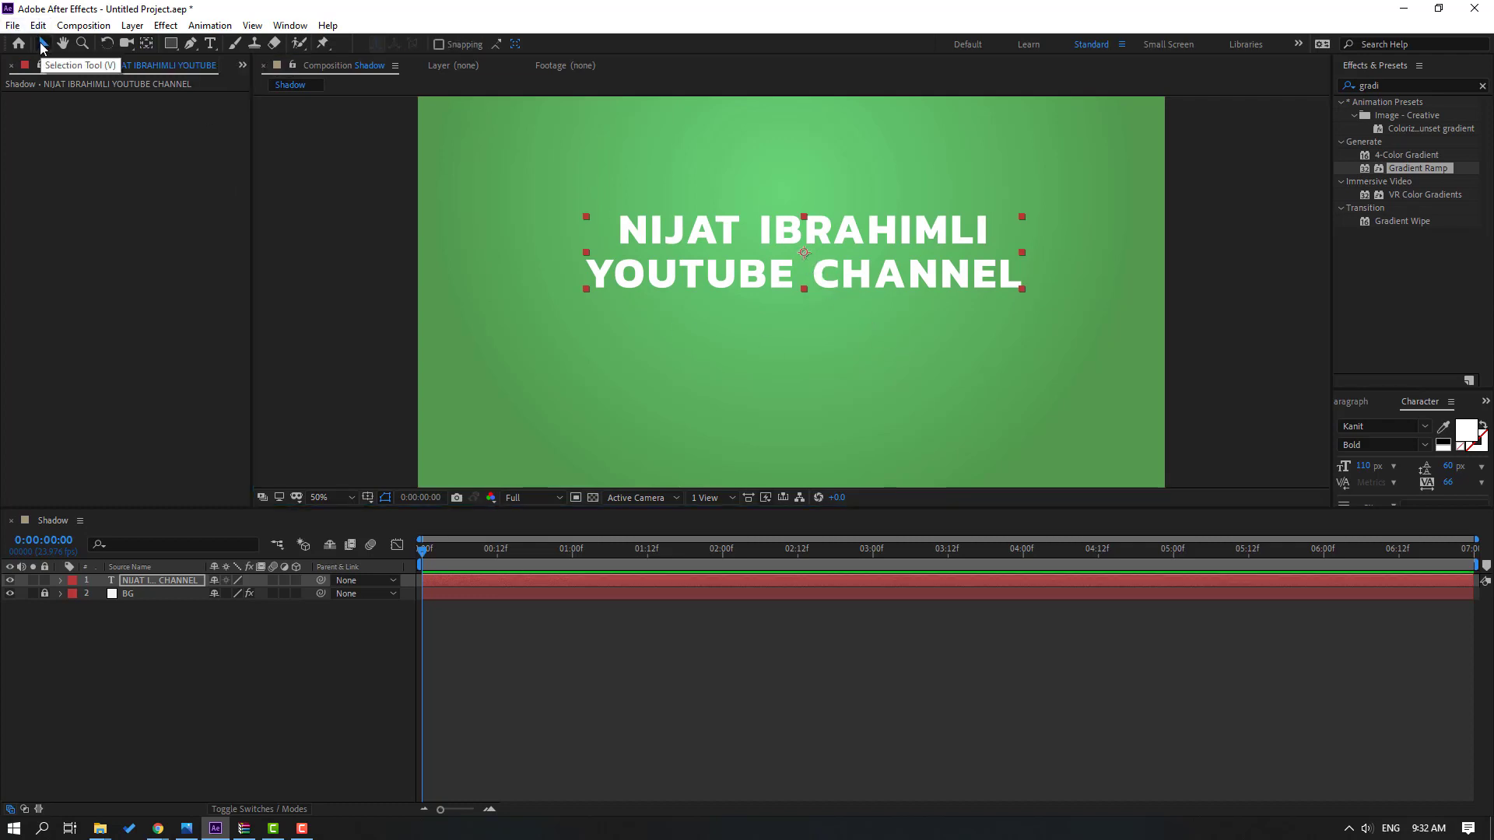
pyautogui.click(289, 29)
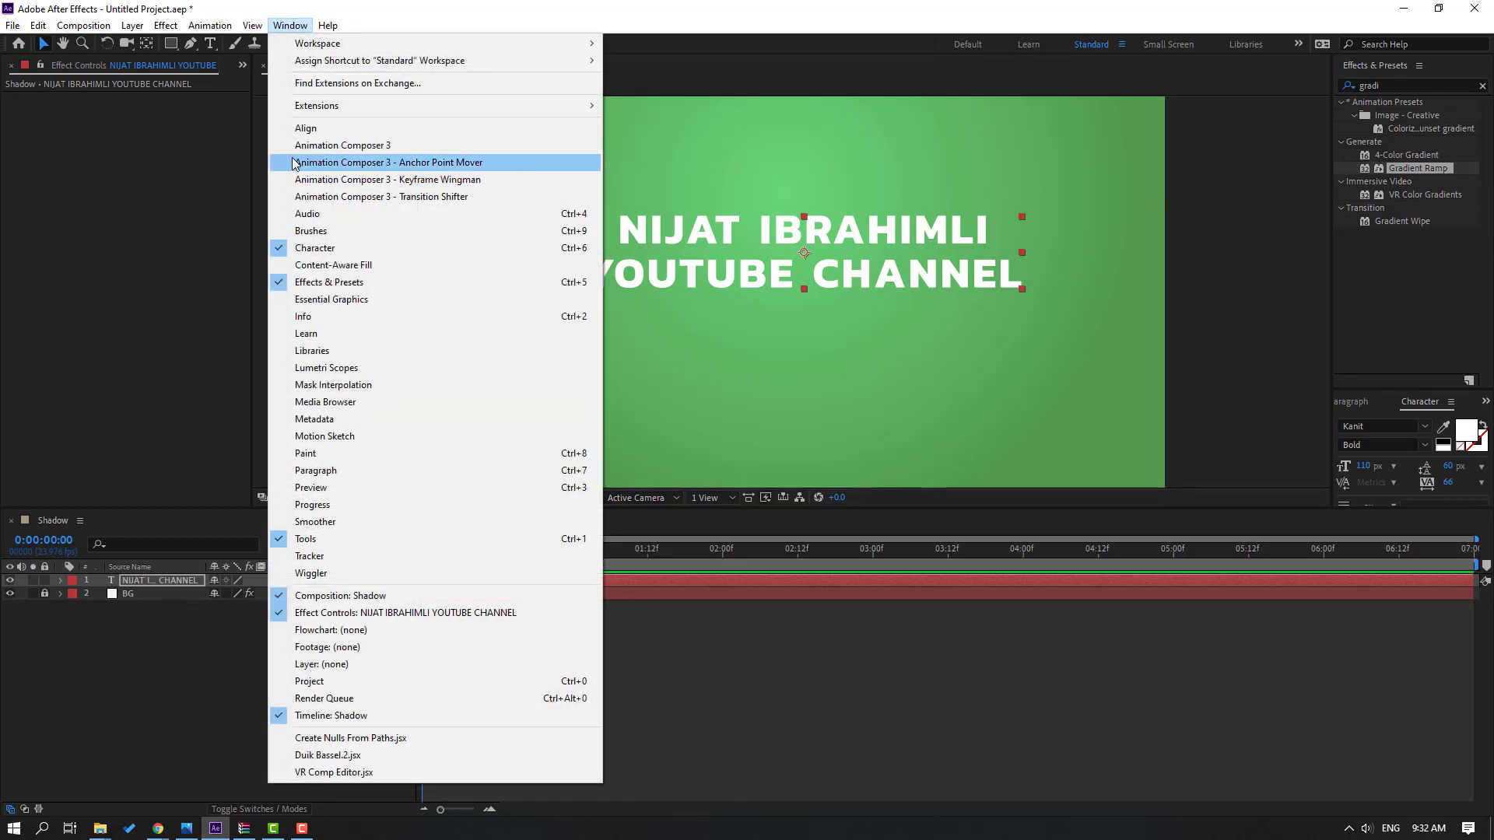
# - Align the title to the composition's horizontal and vertical centre, keeping the view at 50%
pyautogui.click(306, 129)
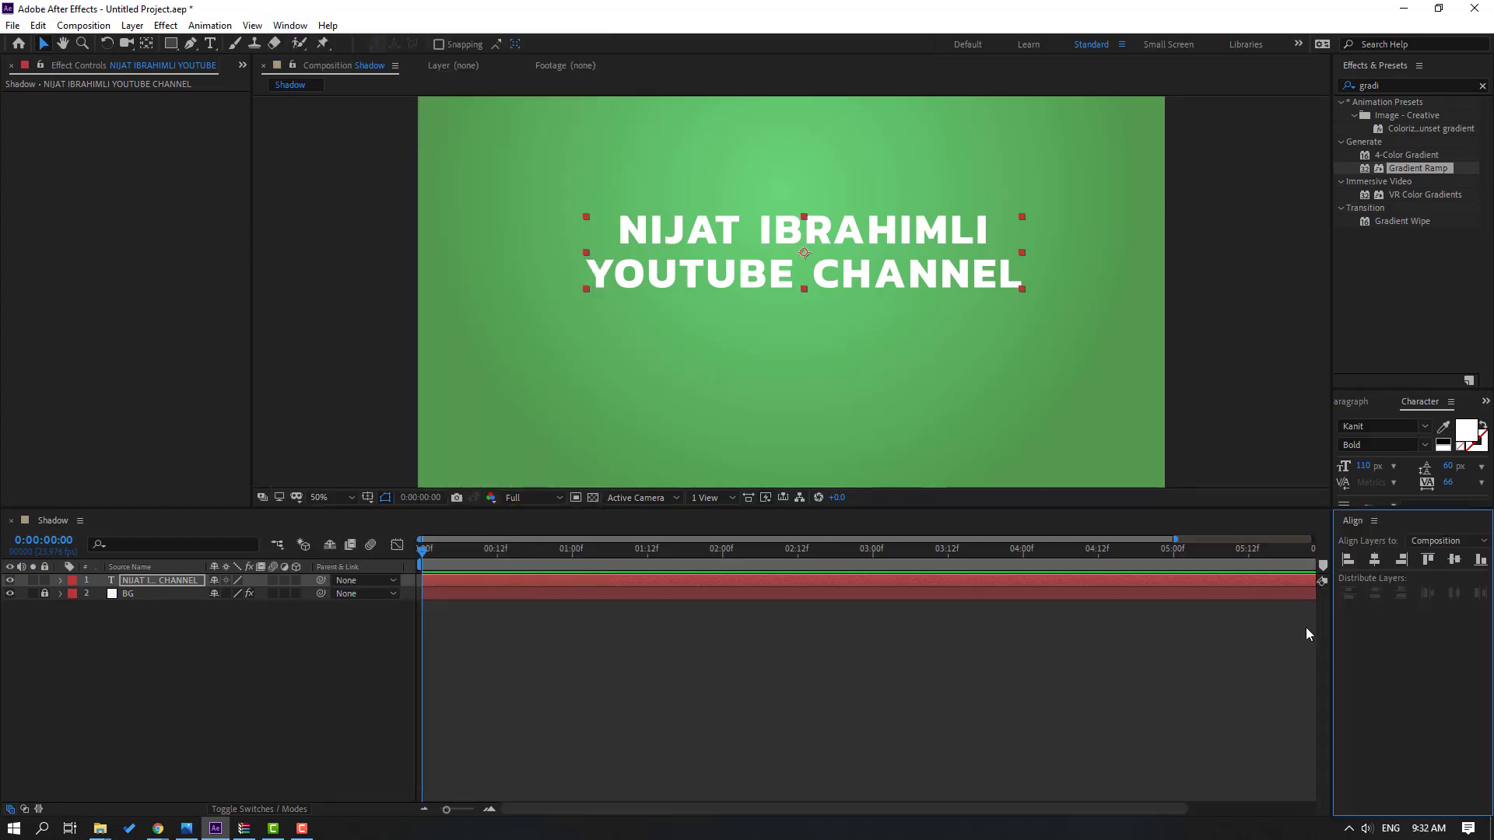
pyautogui.click(1376, 561)
pyautogui.click(1452, 561)
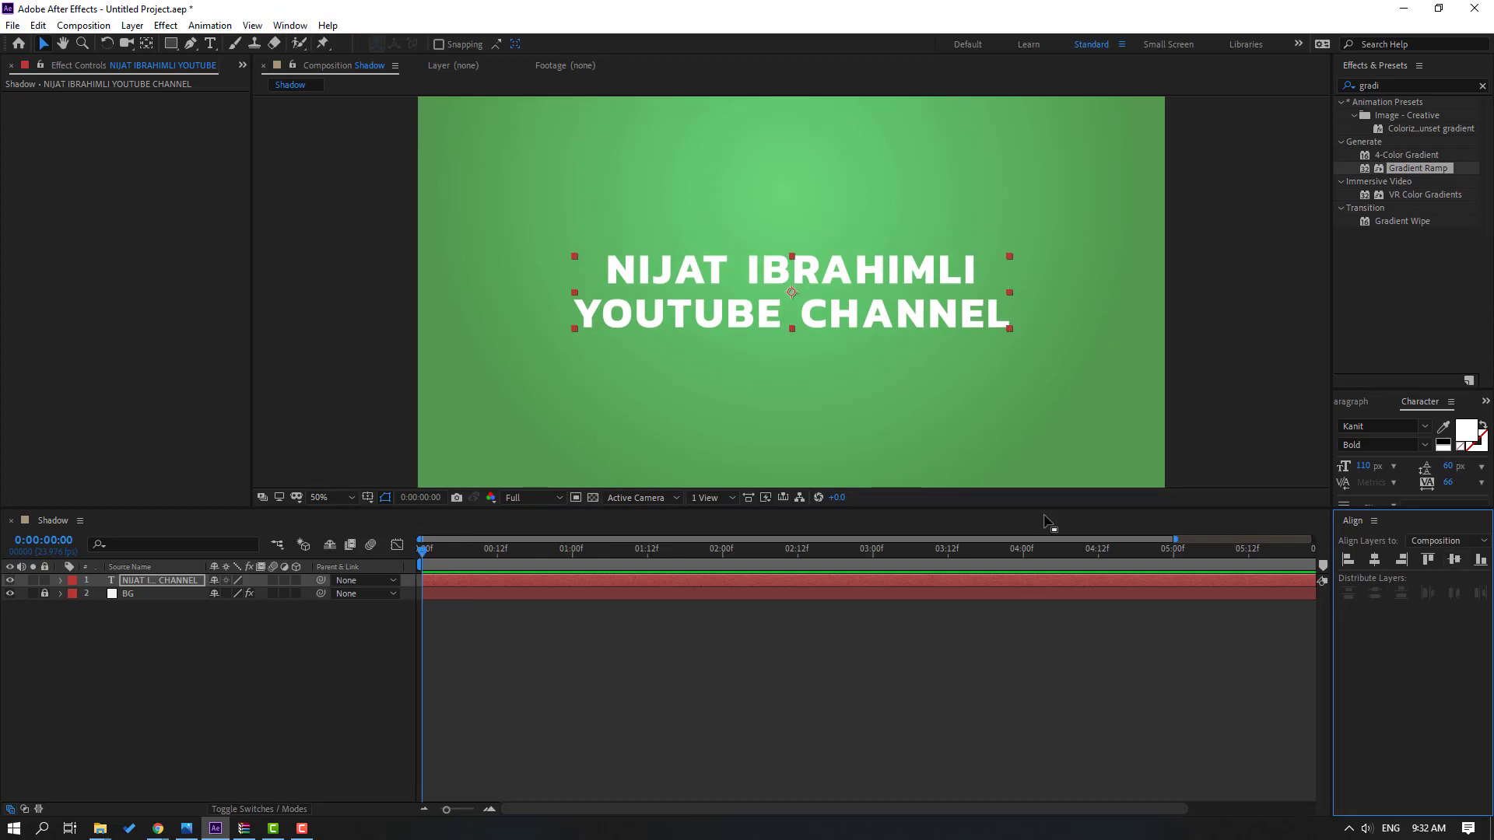
pyautogui.click(233, 686)
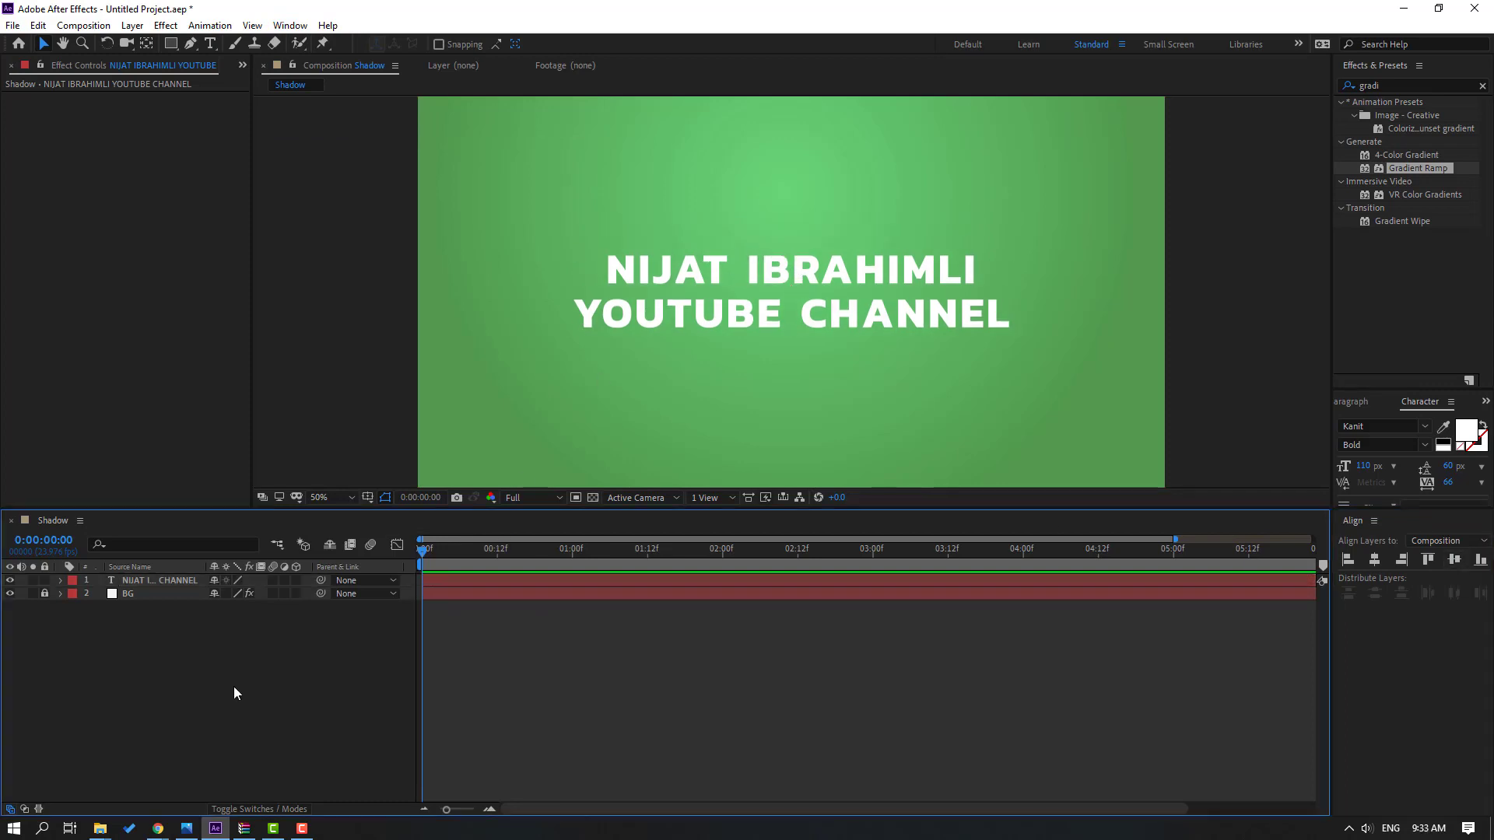
pyautogui.press(',')
pyautogui.press(',')
pyautogui.press('.')
pyautogui.press('.')
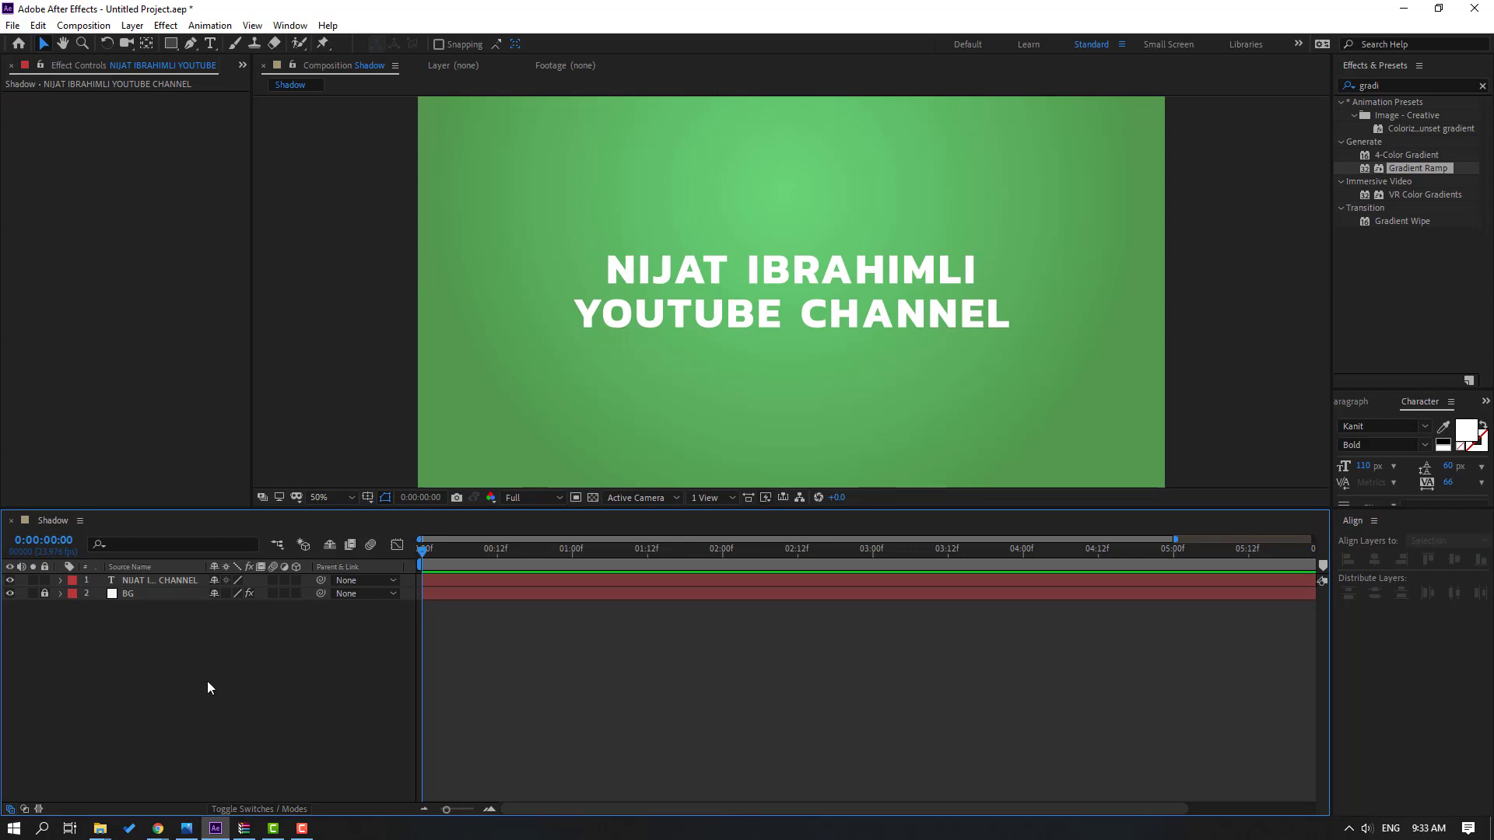
# - Create a full-frame solid named 'shadow' in a darkened version of the sampled background green
pyautogui.rightClick(131, 676)
pyautogui.moveTo(299, 512)
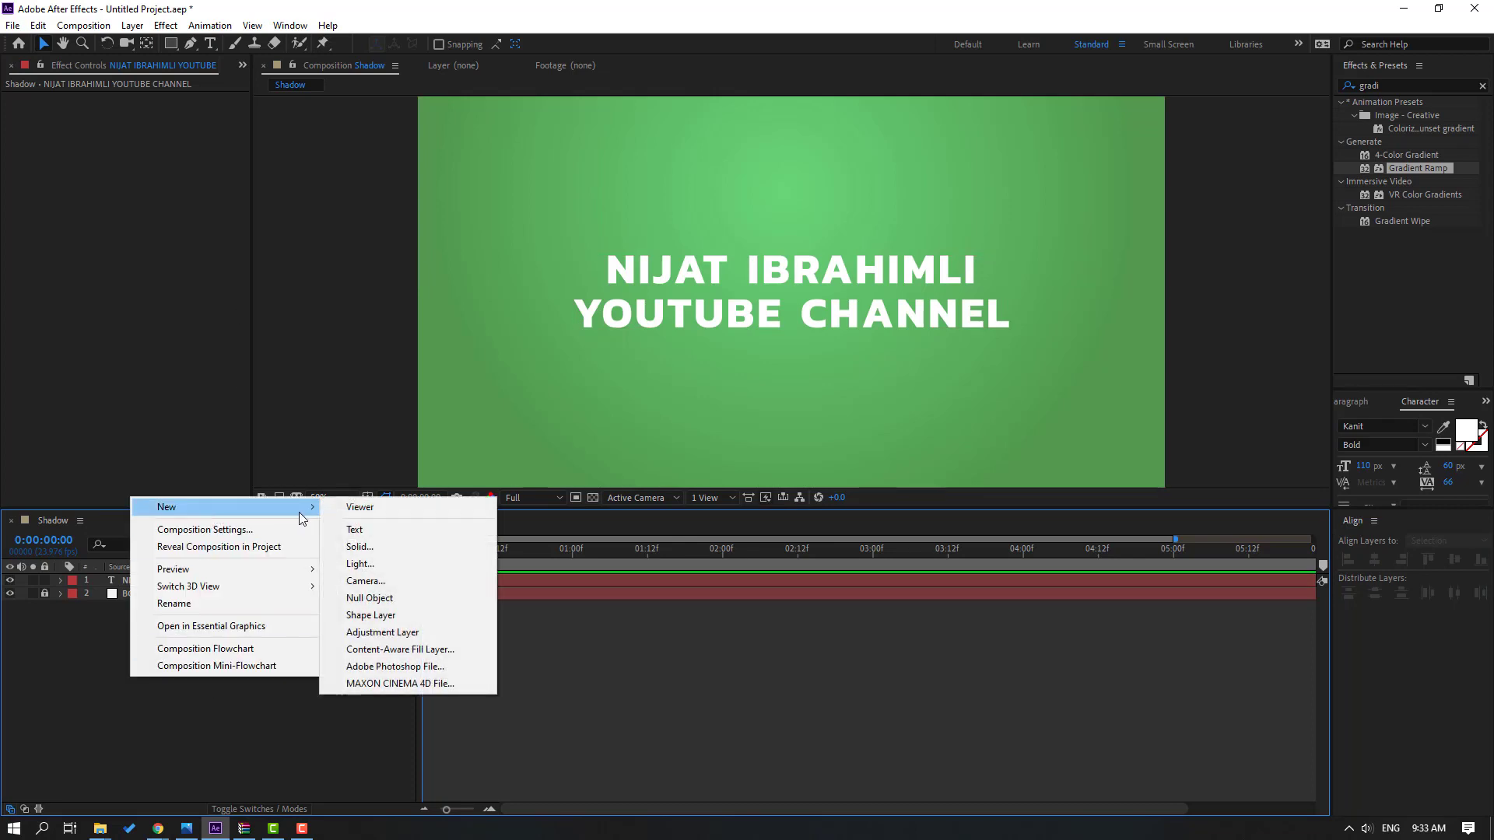
pyautogui.click(358, 547)
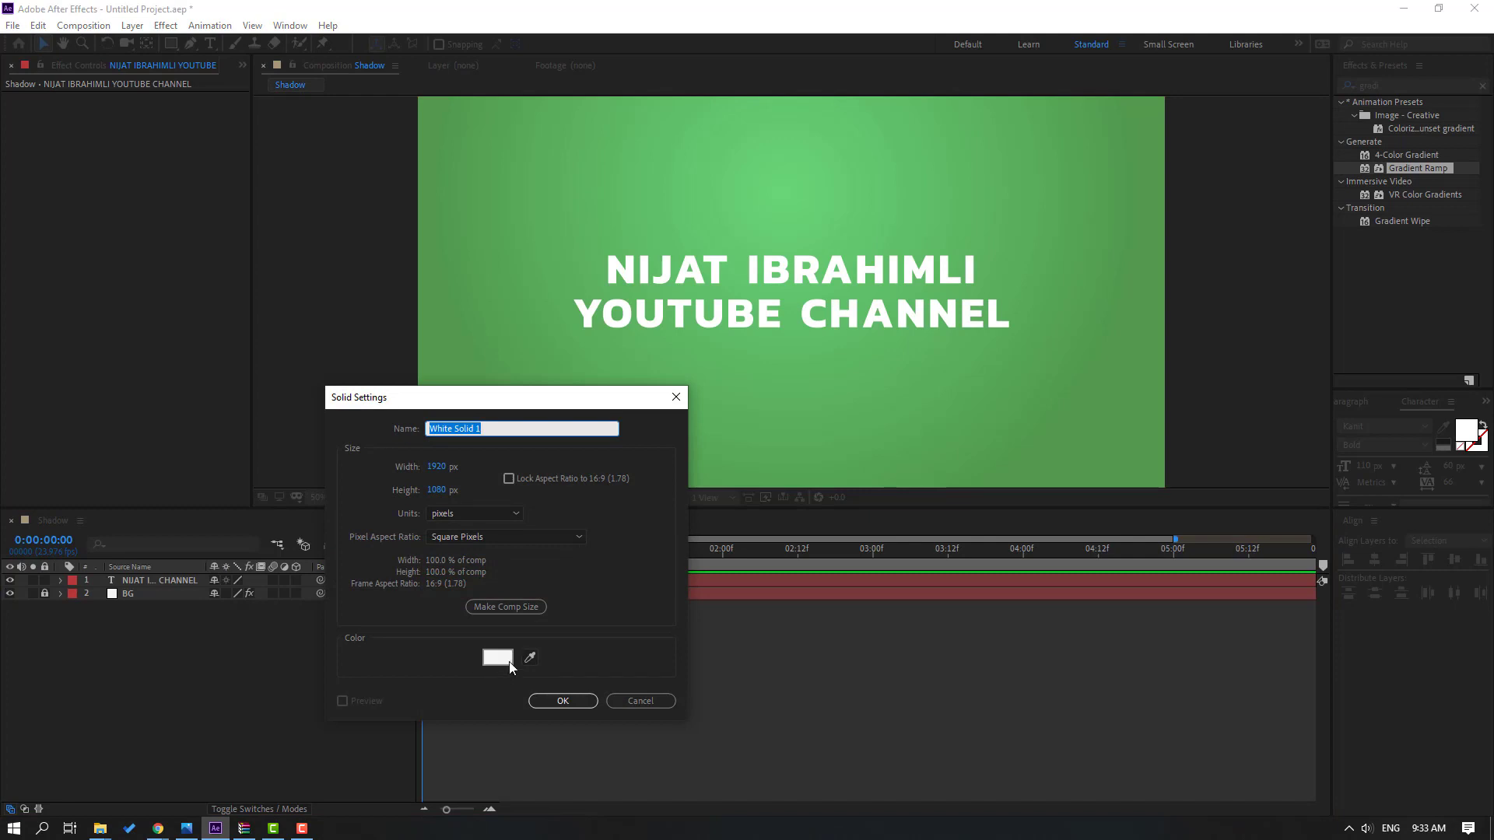
pyautogui.click(529, 659)
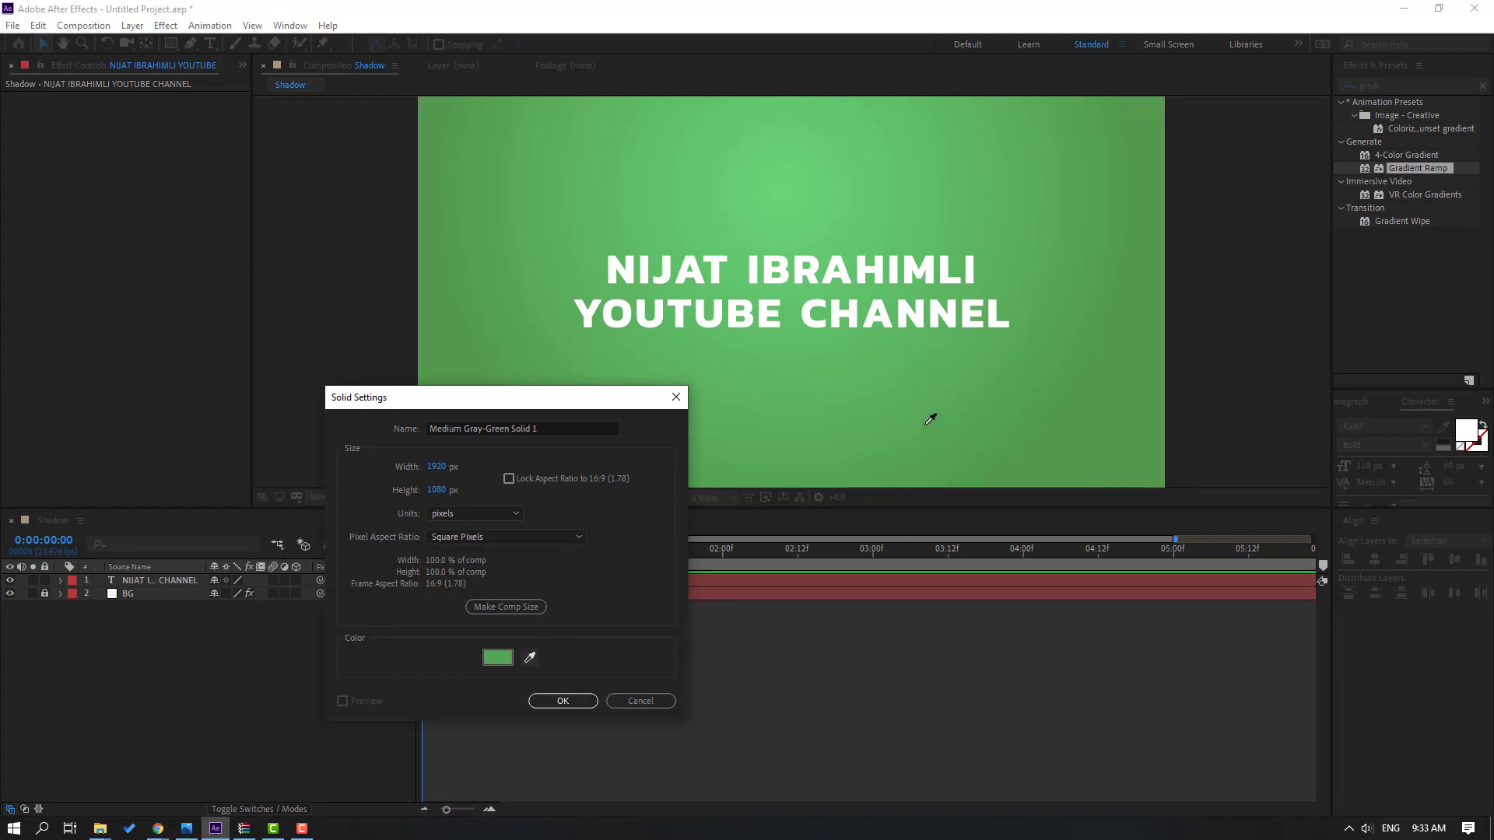
pyautogui.click(869, 382)
pyautogui.click(498, 657)
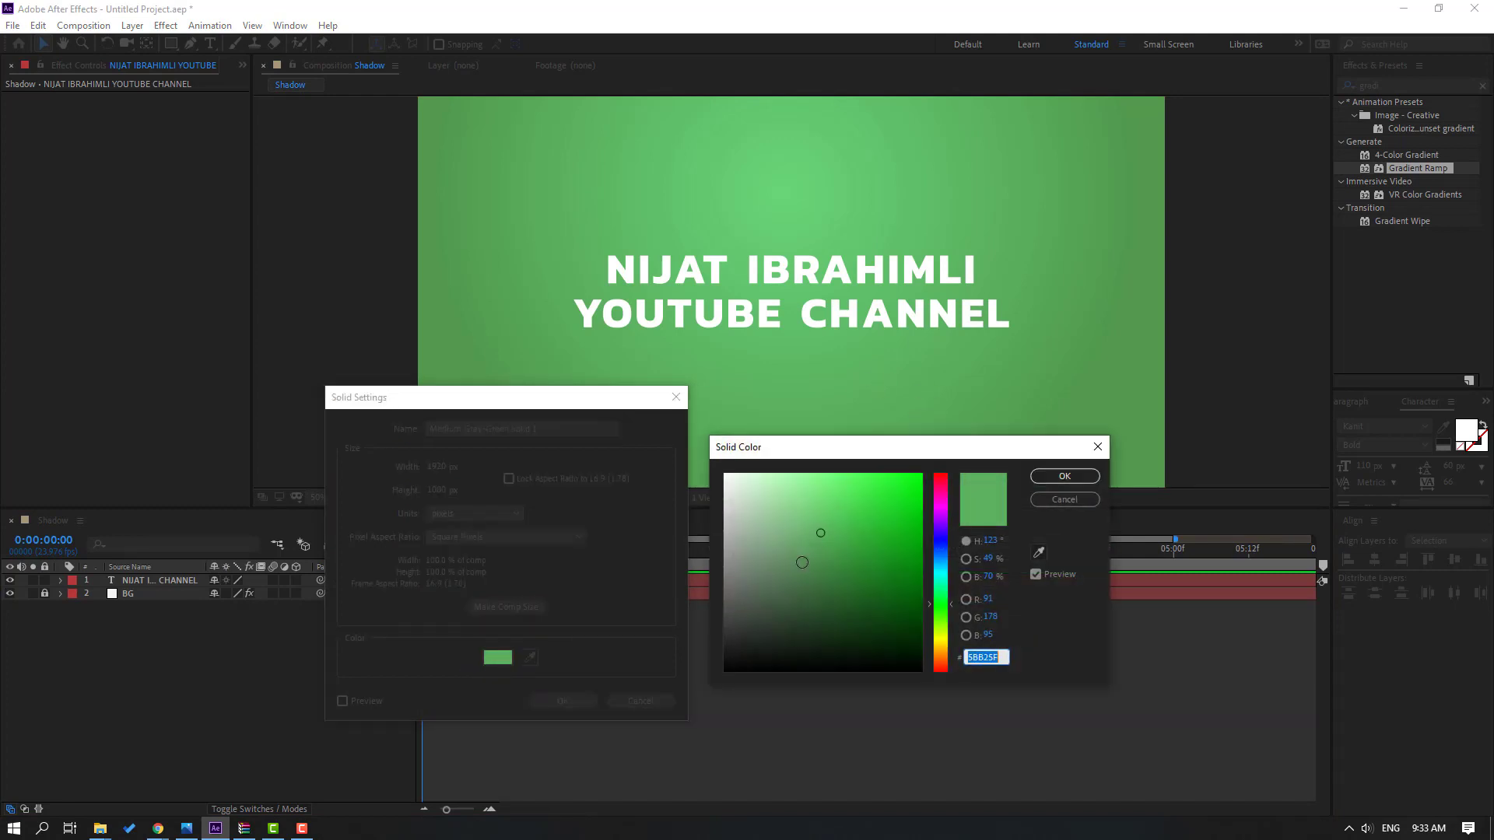
pyautogui.moveTo(821, 533); pyautogui.dragTo(811, 590)
pyautogui.click(1062, 476)
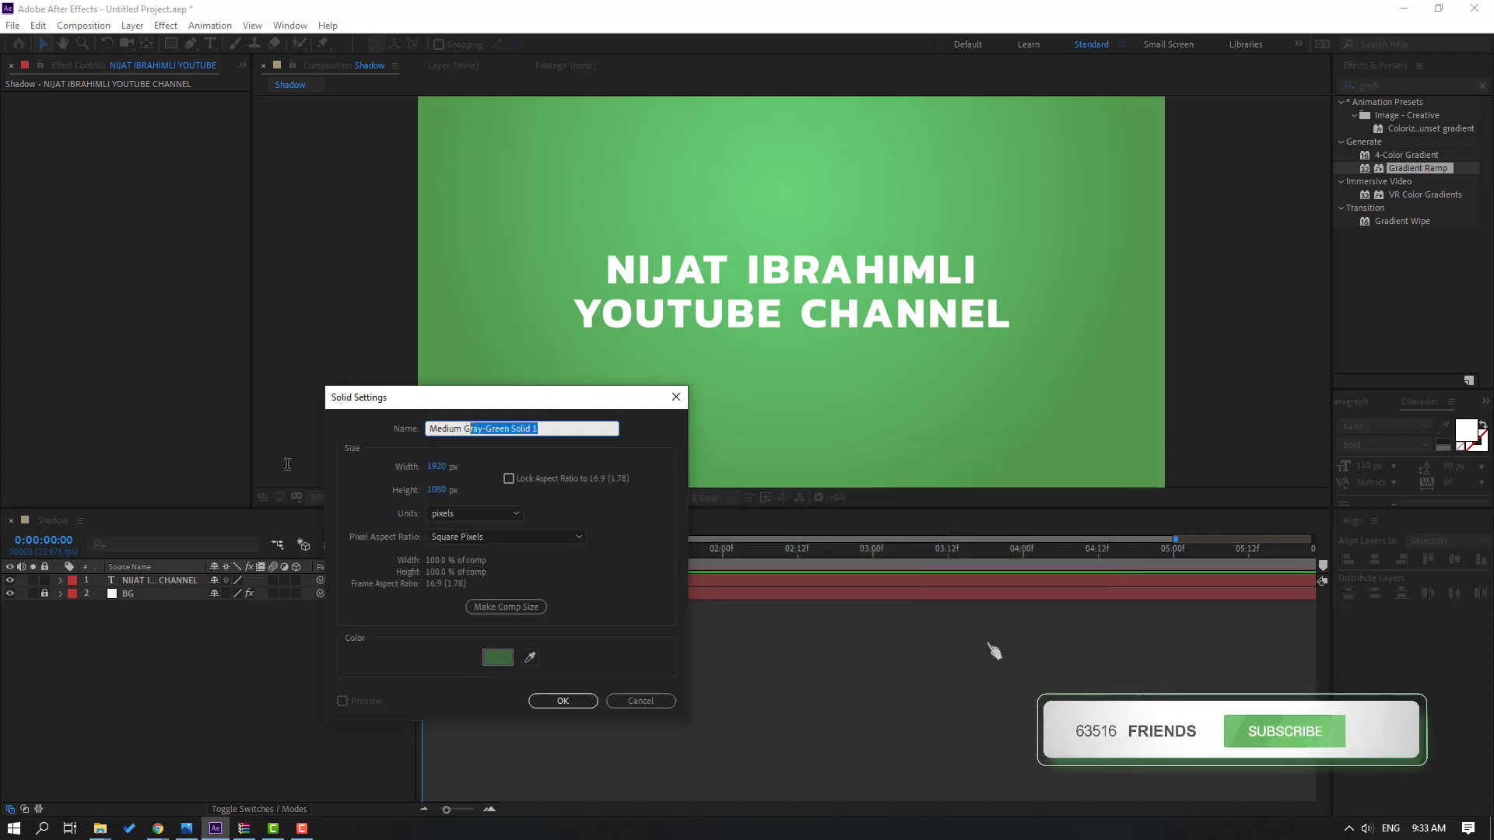
pyautogui.write('shadow')
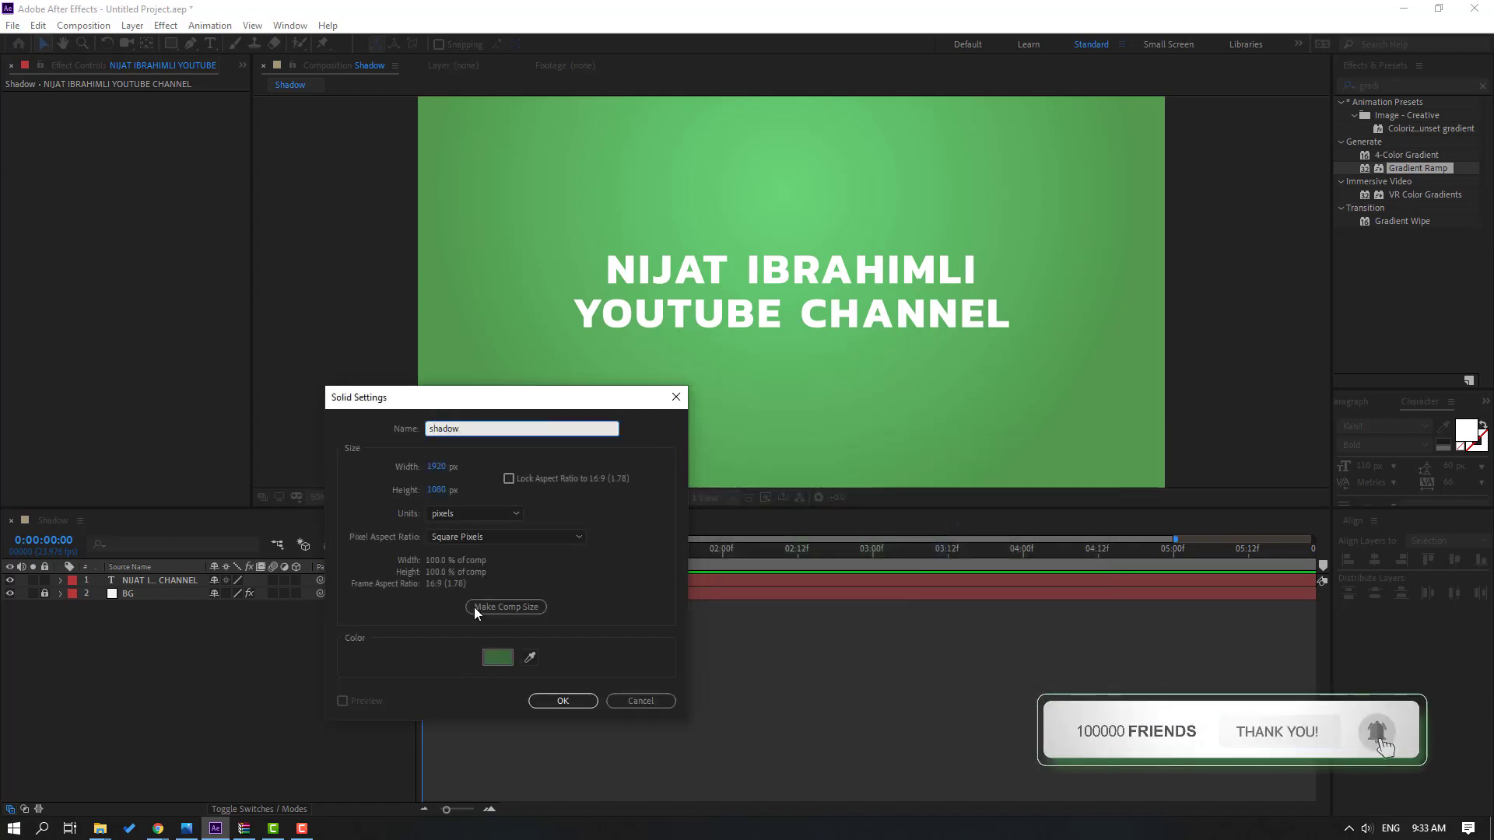
pyautogui.click(554, 702)
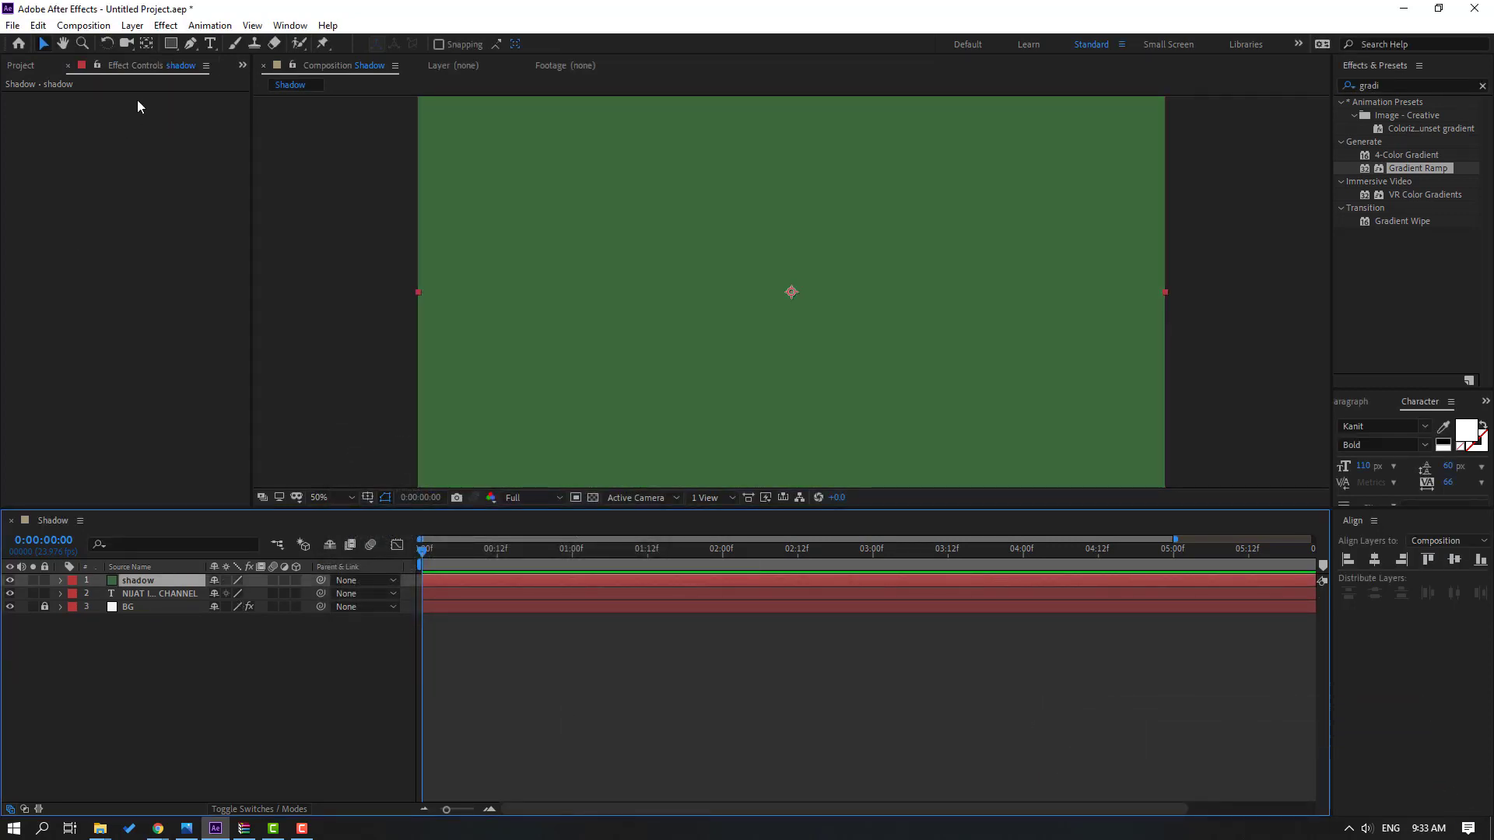
# - Draw a thin, wide elliptical mask on the shadow solid just below the title
pyautogui.click(170, 46)
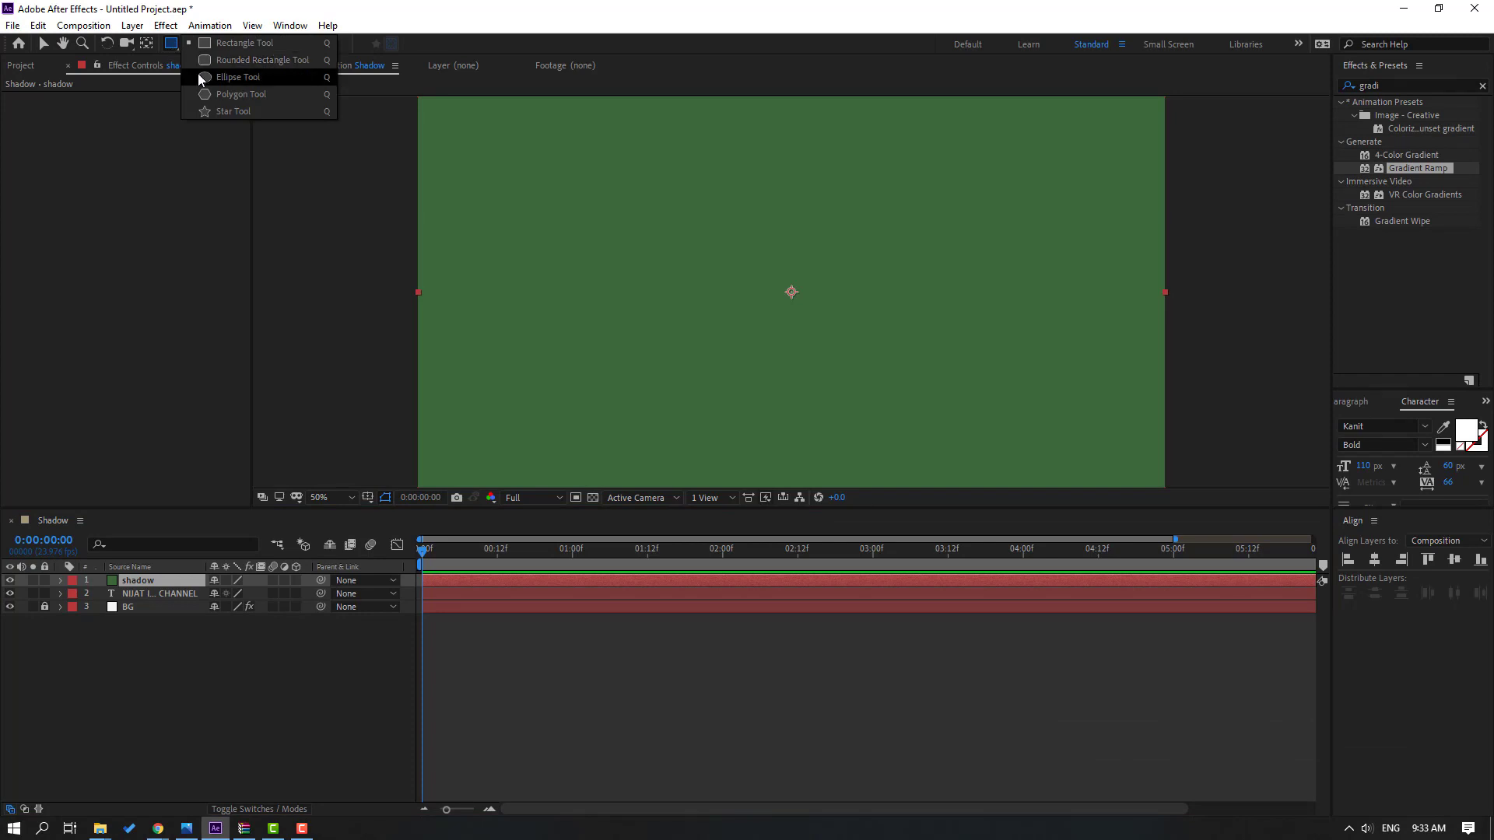
pyautogui.click(206, 78)
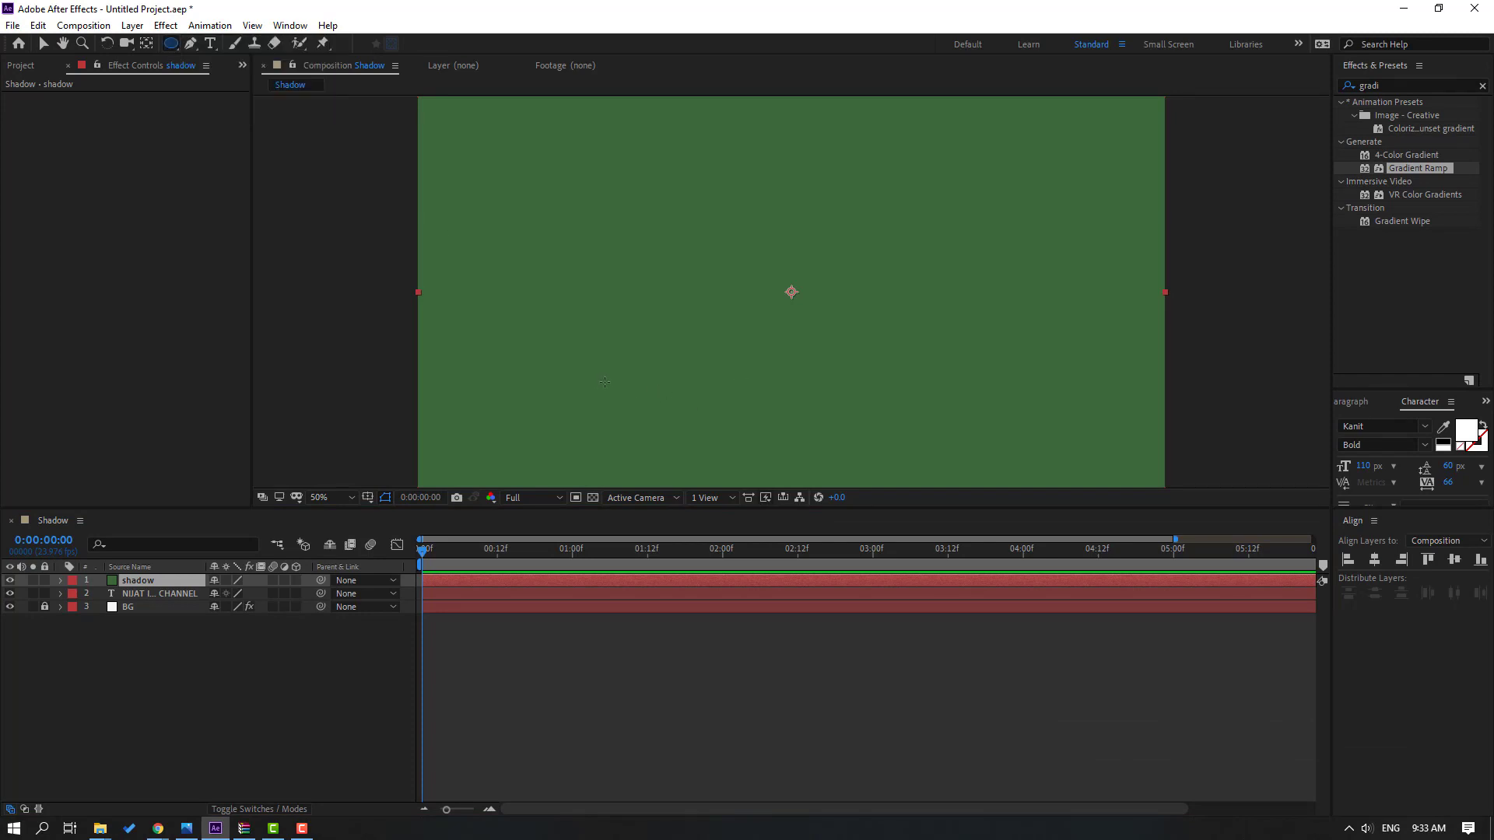
pyautogui.moveTo(605, 382); pyautogui.dragTo(1061, 401)
pyautogui.click(45, 46)
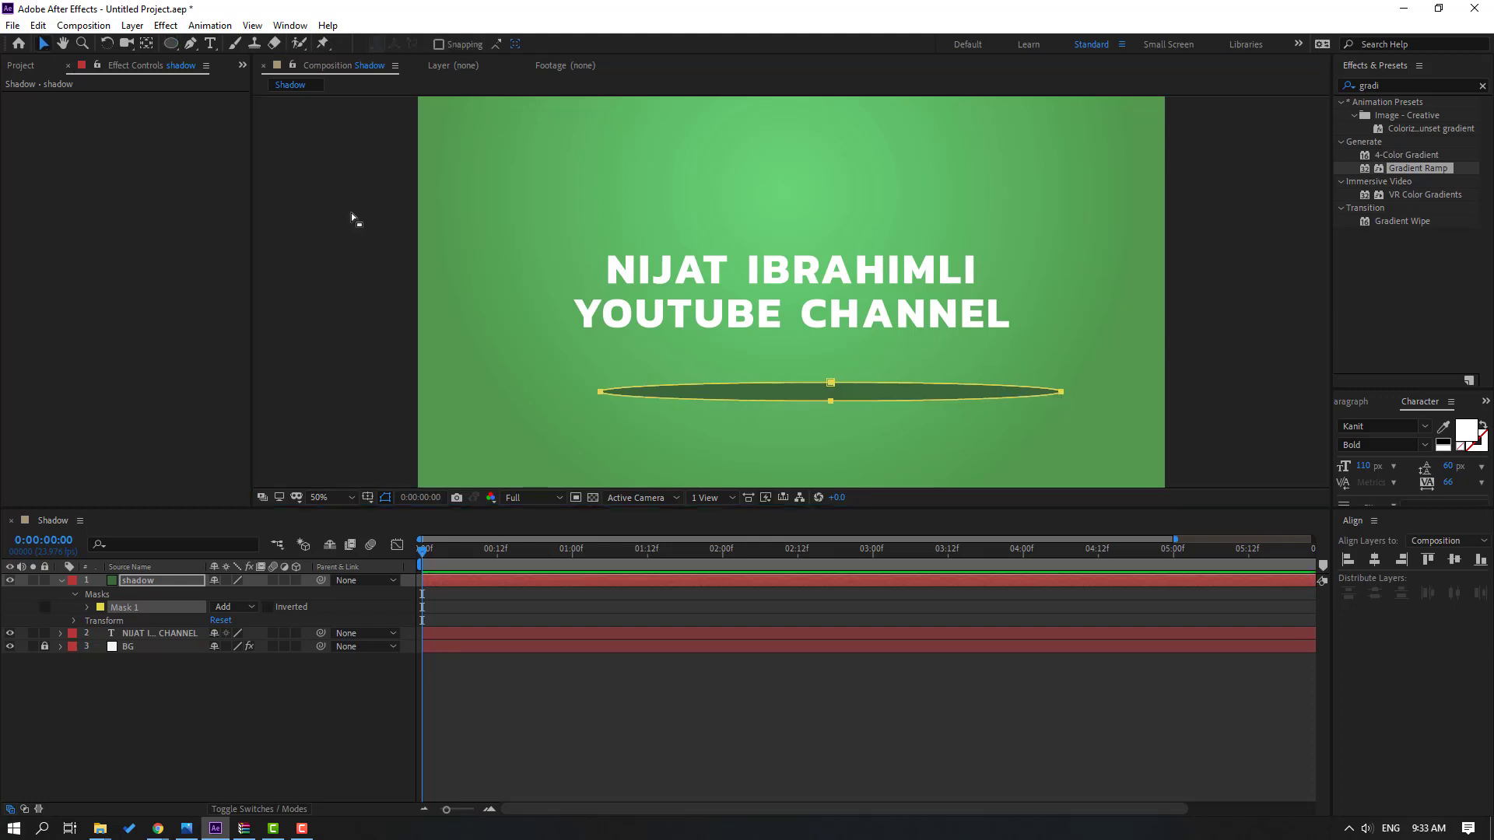
pyautogui.click(163, 596)
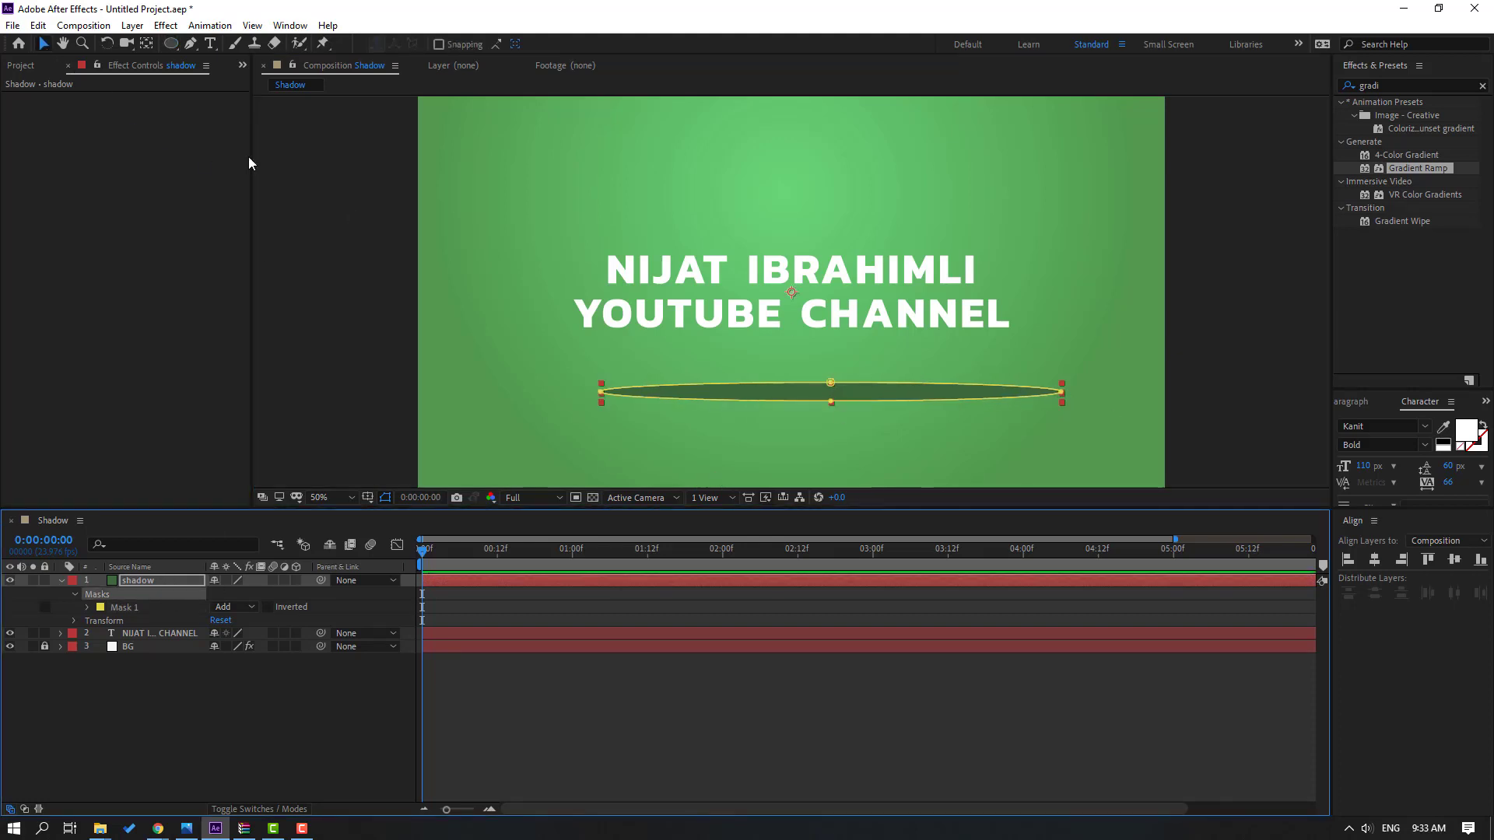
# - Move the shadow layer's anchor point down to the centre of the ellipse
pyautogui.click(145, 44)
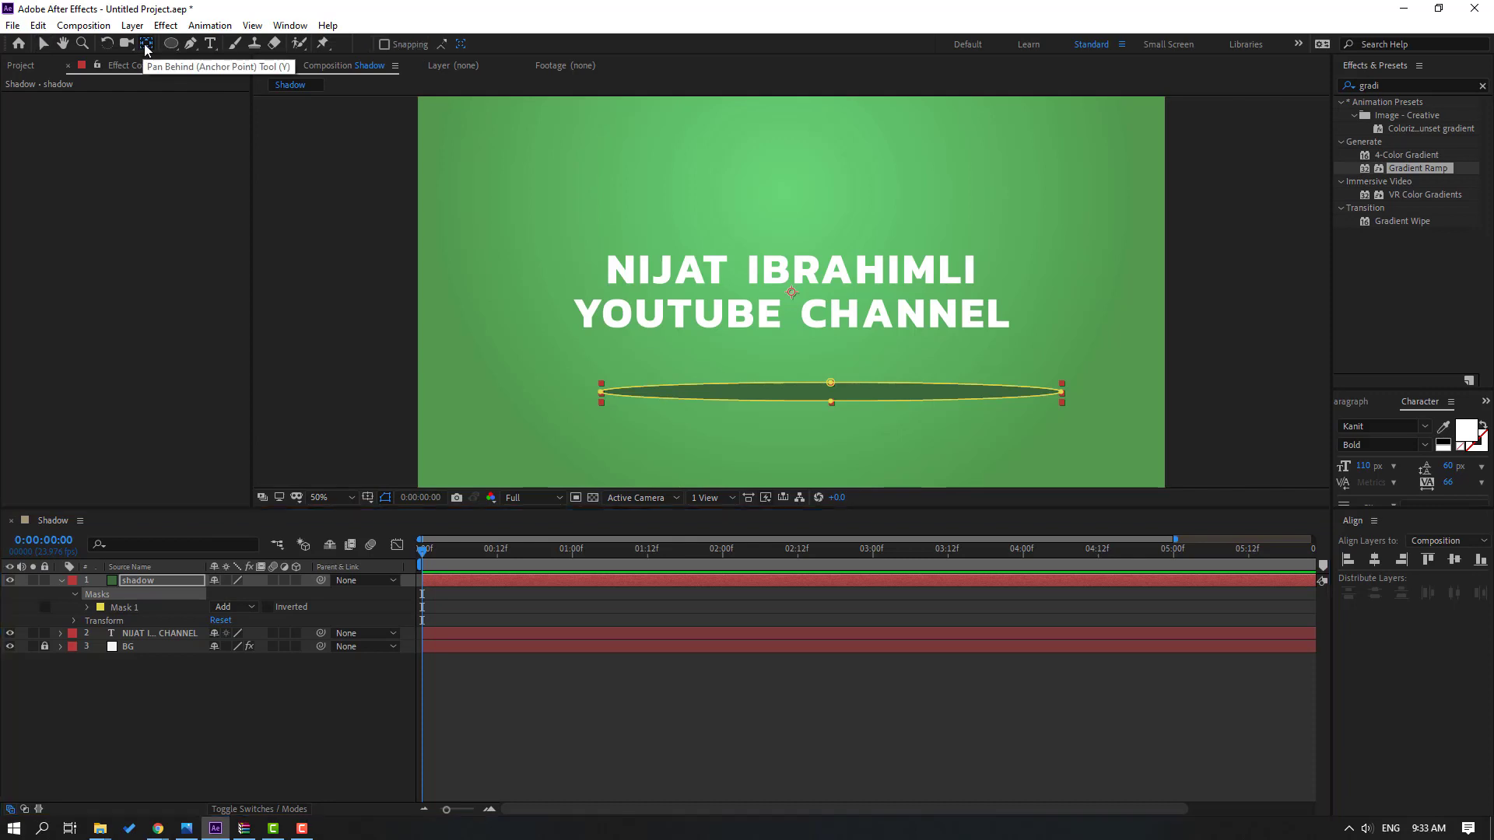
pyautogui.moveTo(795, 294); pyautogui.dragTo(795, 385)
pyautogui.click(42, 49)
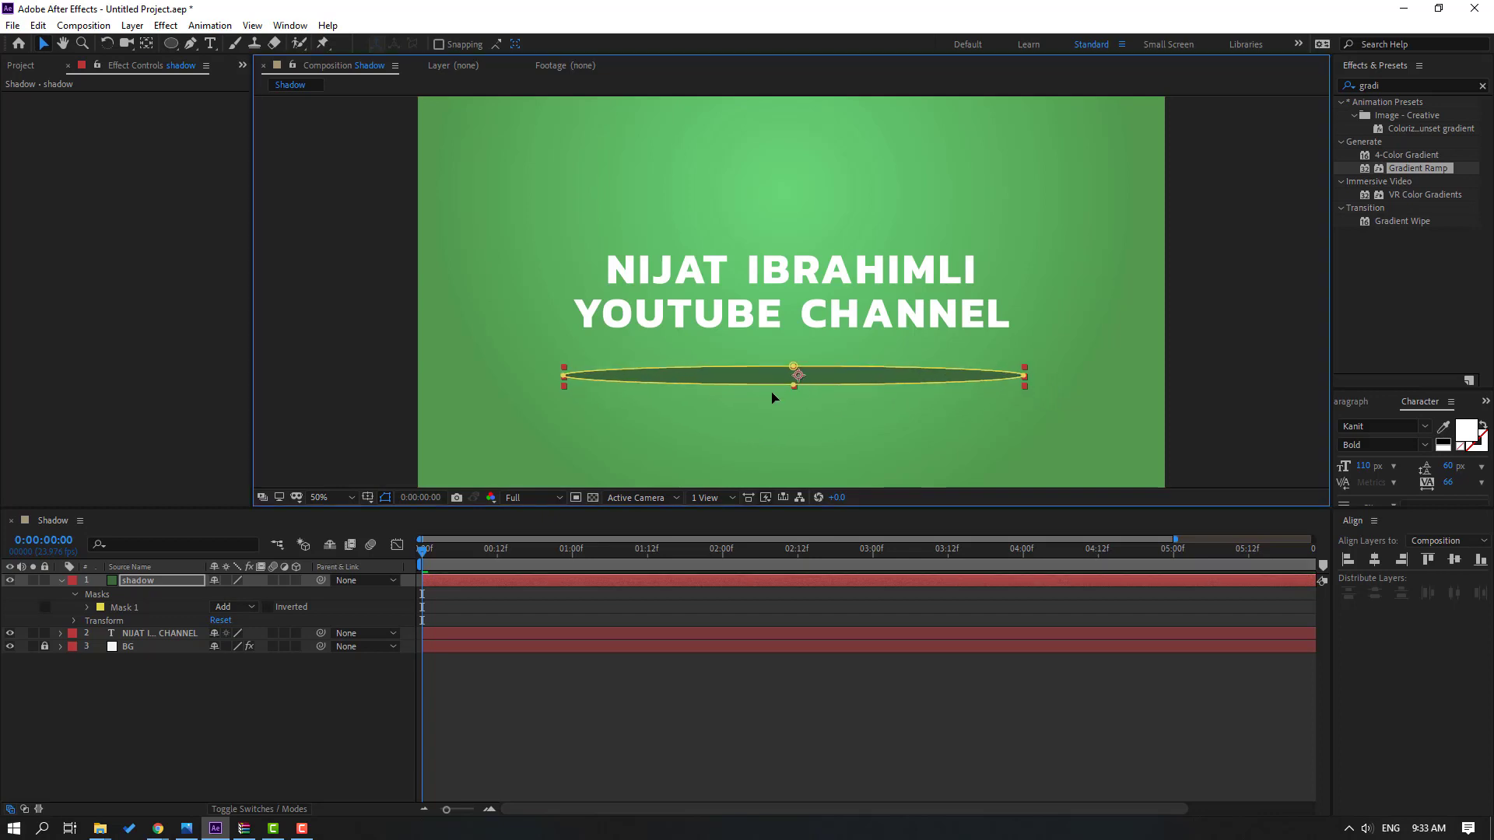
pyautogui.click(261, 732)
# - Set the ellipse mask's feather to 36 pixels
pyautogui.click(133, 579)
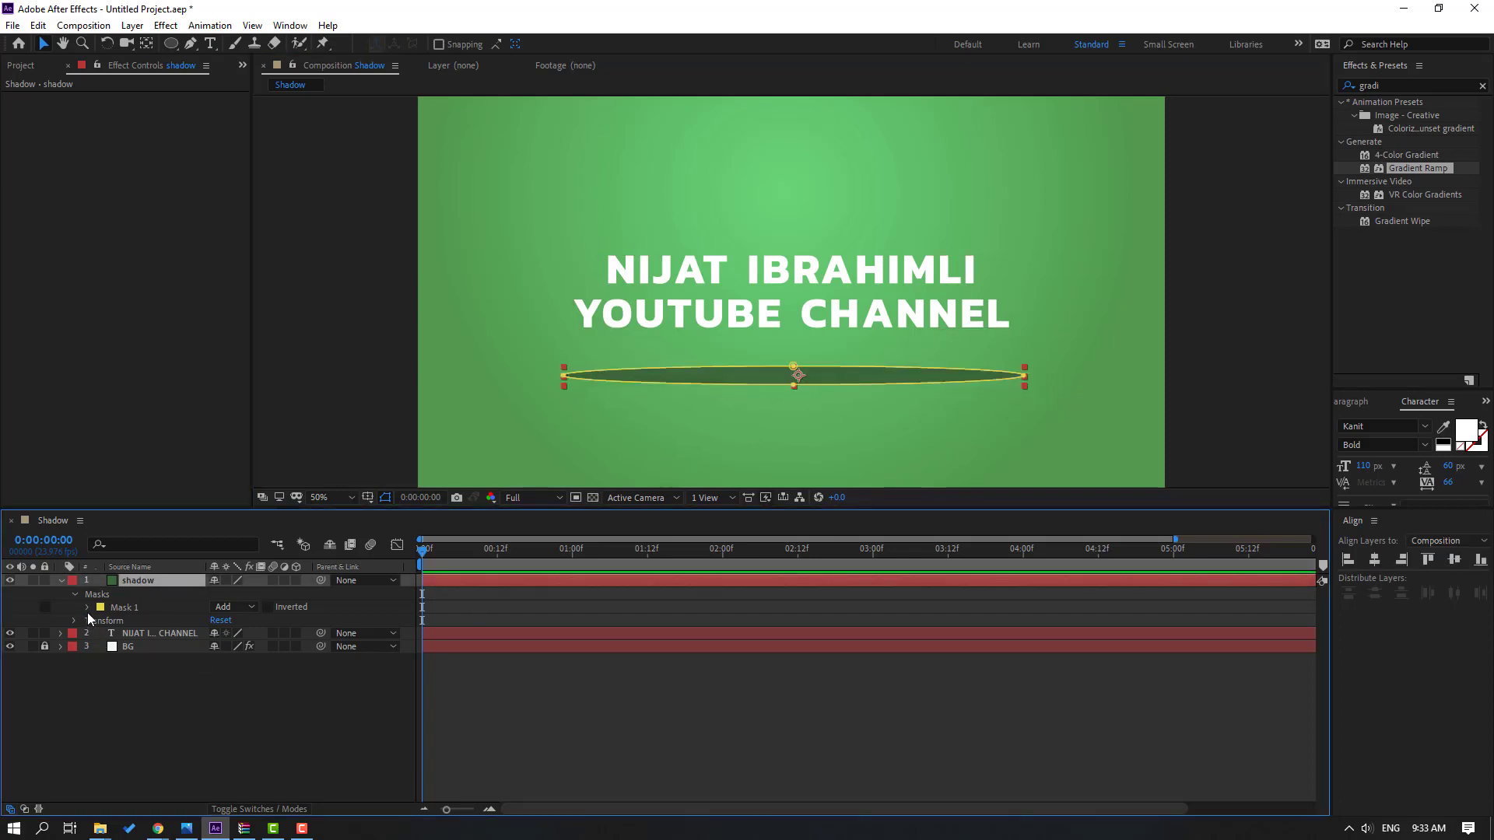
pyautogui.click(87, 610)
pyautogui.scroll(2, 763, 385)
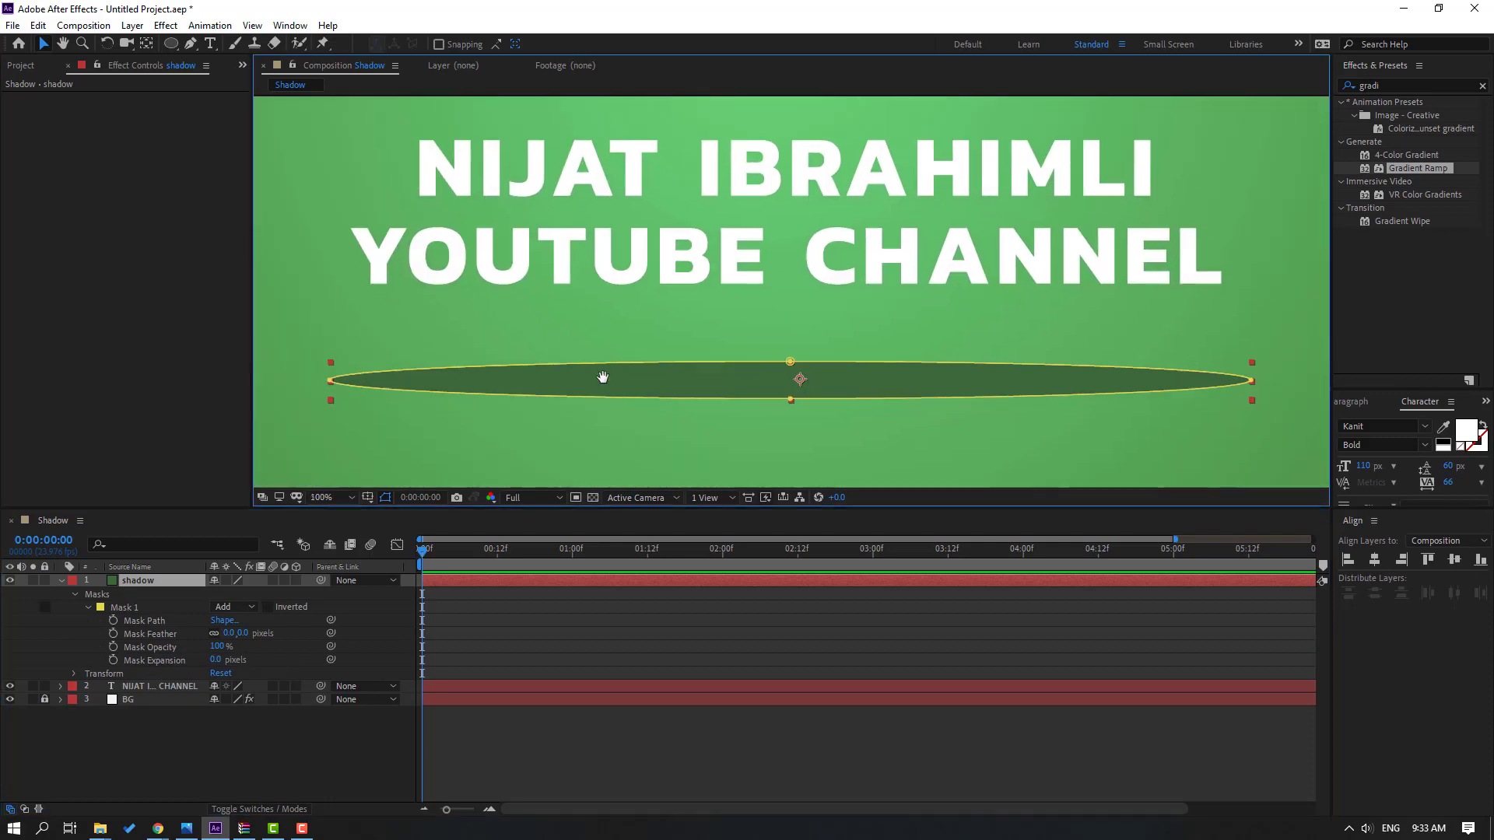
pyautogui.moveTo(603, 377); pyautogui.dragTo(600, 377)
pyautogui.click(229, 634)
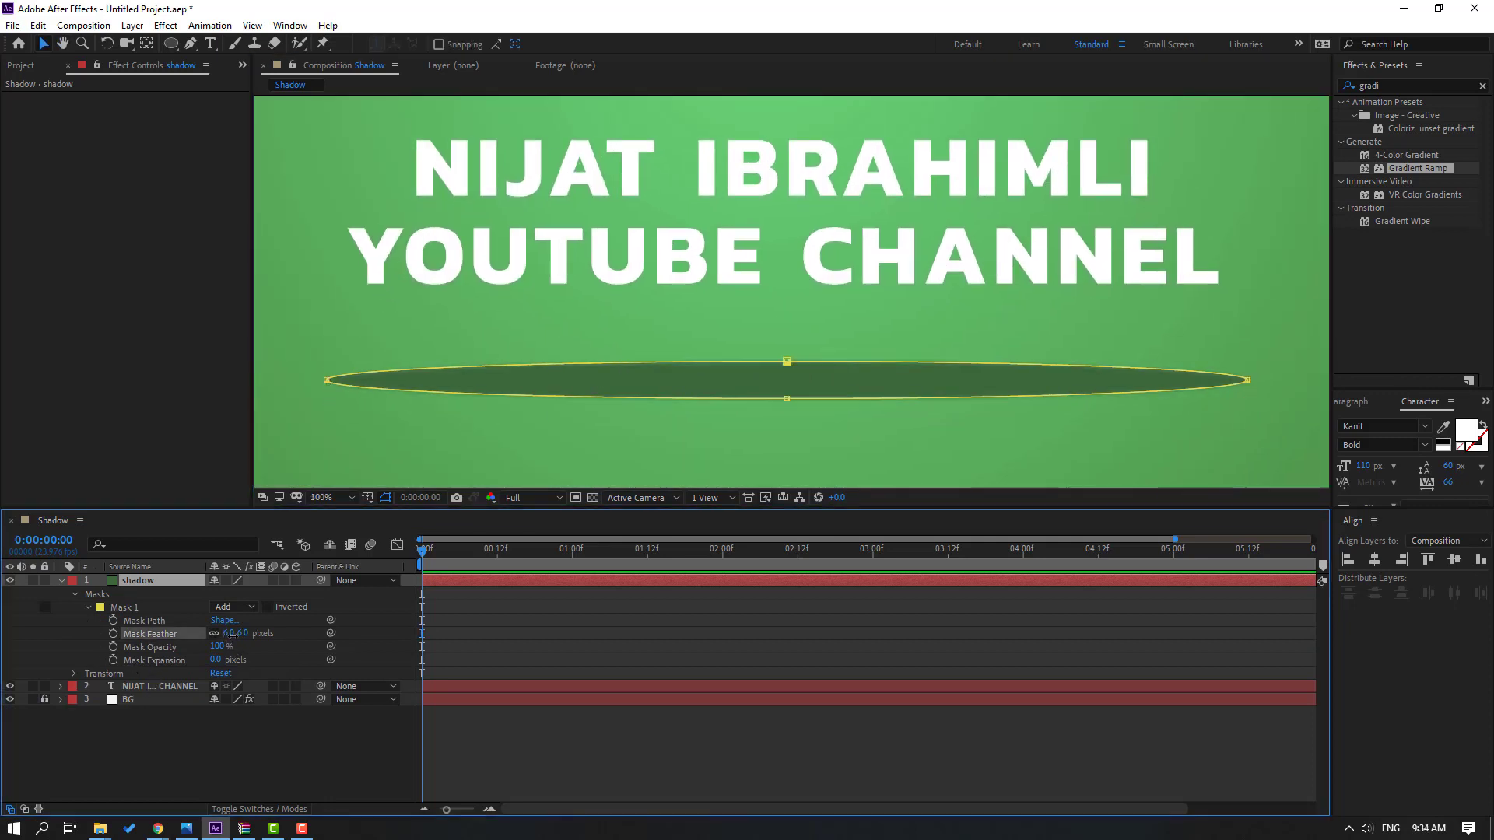
pyautogui.write('36')
pyautogui.press('Return')
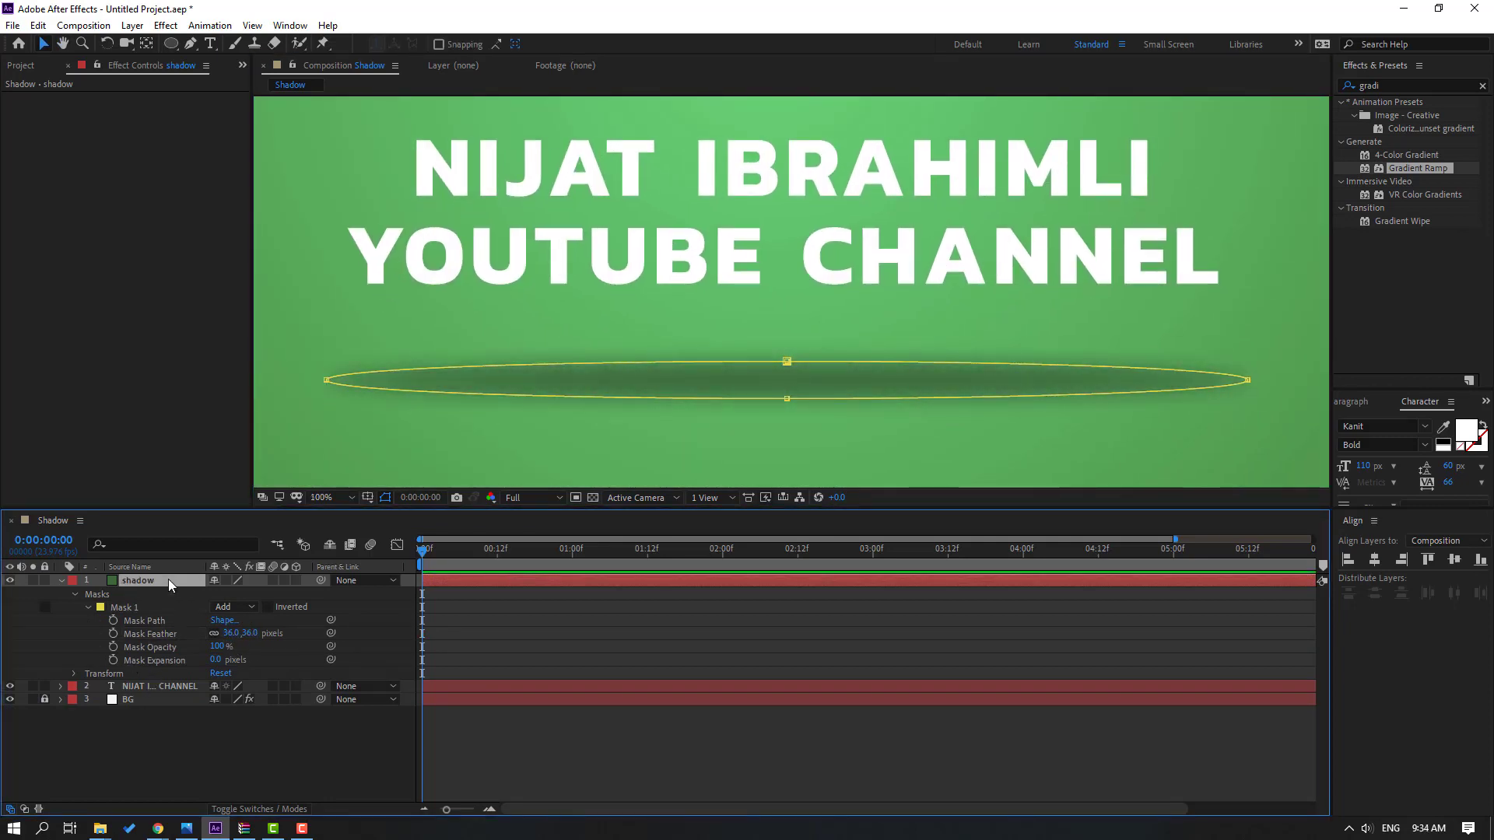
pyautogui.click(169, 578)
pyautogui.press('t')
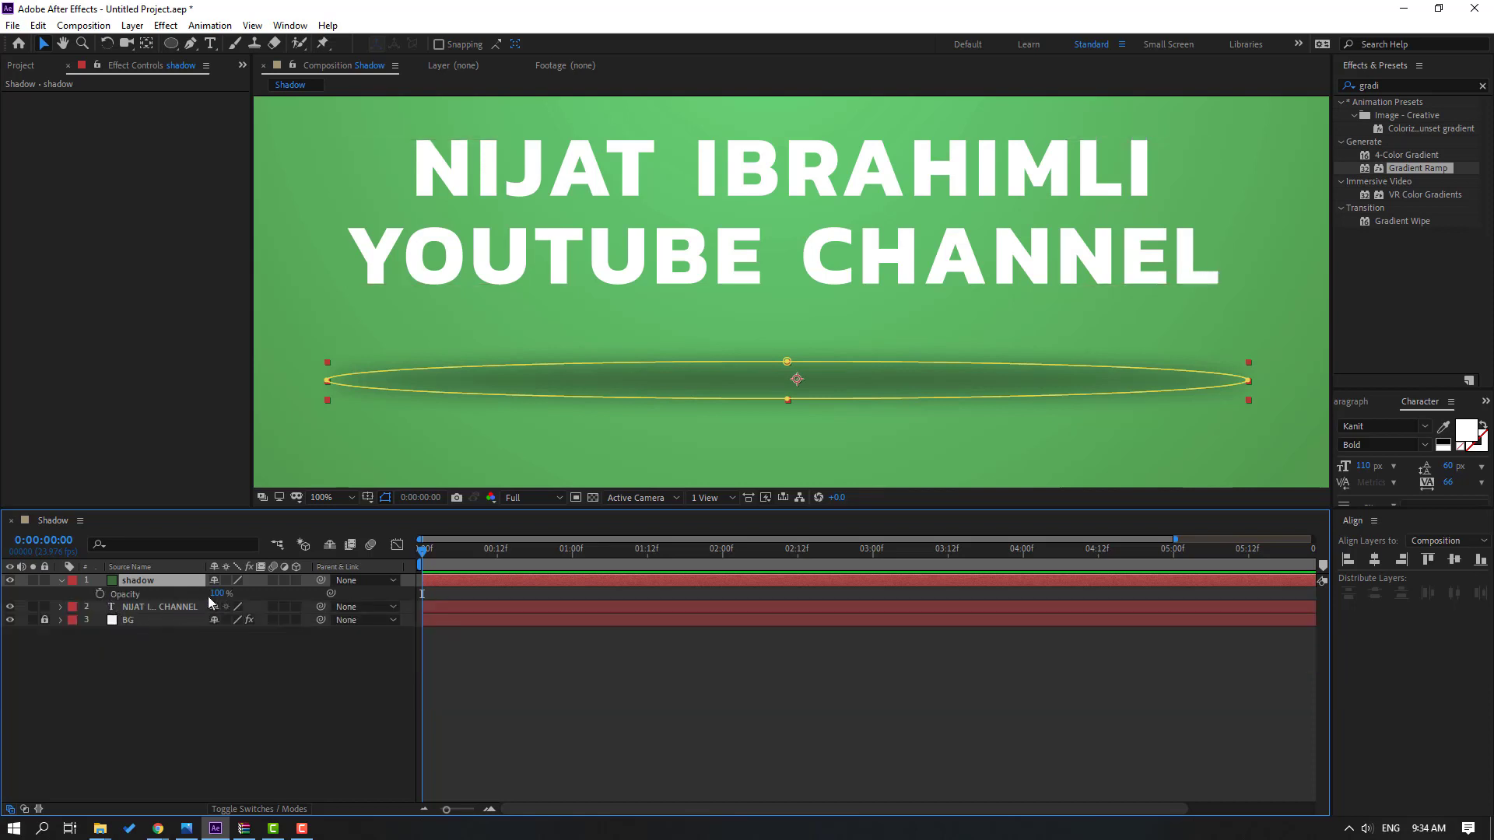
# - Lower the shadow layer's opacity to 43%
pyautogui.moveTo(217, 593); pyautogui.dragTo(183, 593)
pyautogui.click(207, 707)
pyautogui.scroll(-2, 372, 443)
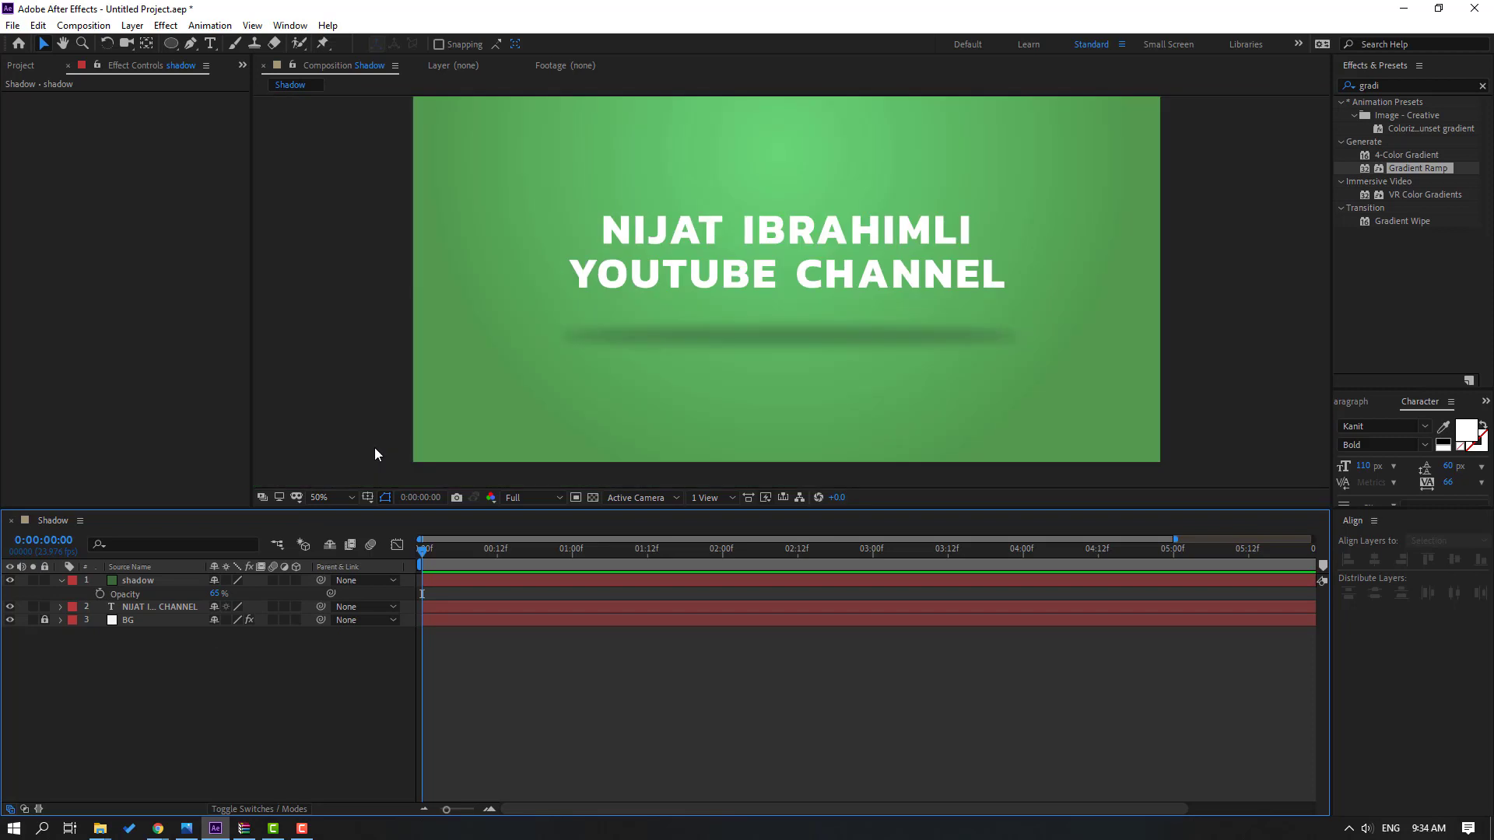
pyautogui.scroll(2, 375, 456)
pyautogui.moveTo(213, 593); pyautogui.dragTo(197, 596)
pyautogui.click(218, 593)
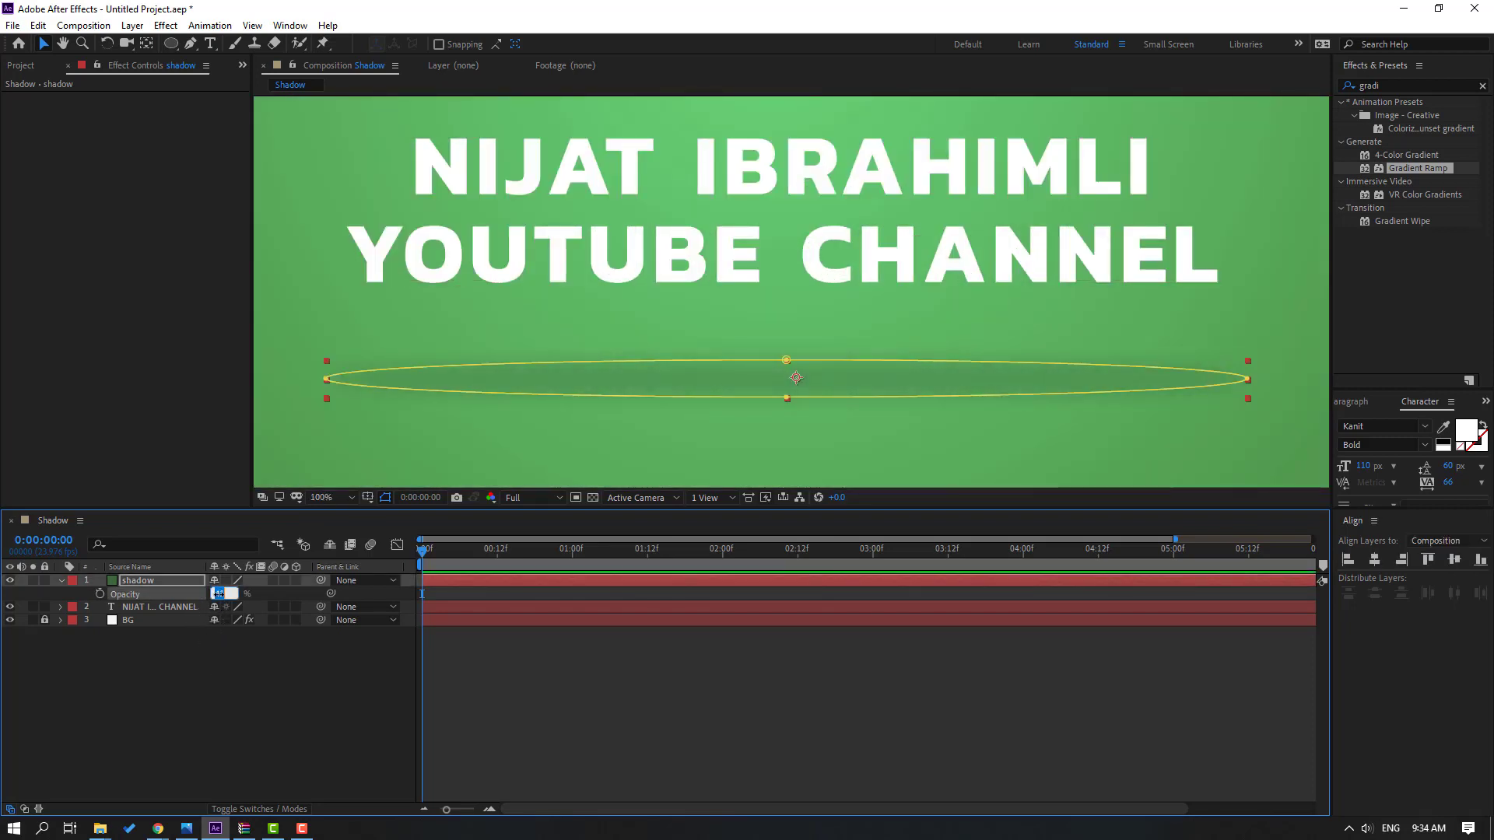
pyautogui.write('43')
pyautogui.click(216, 694)
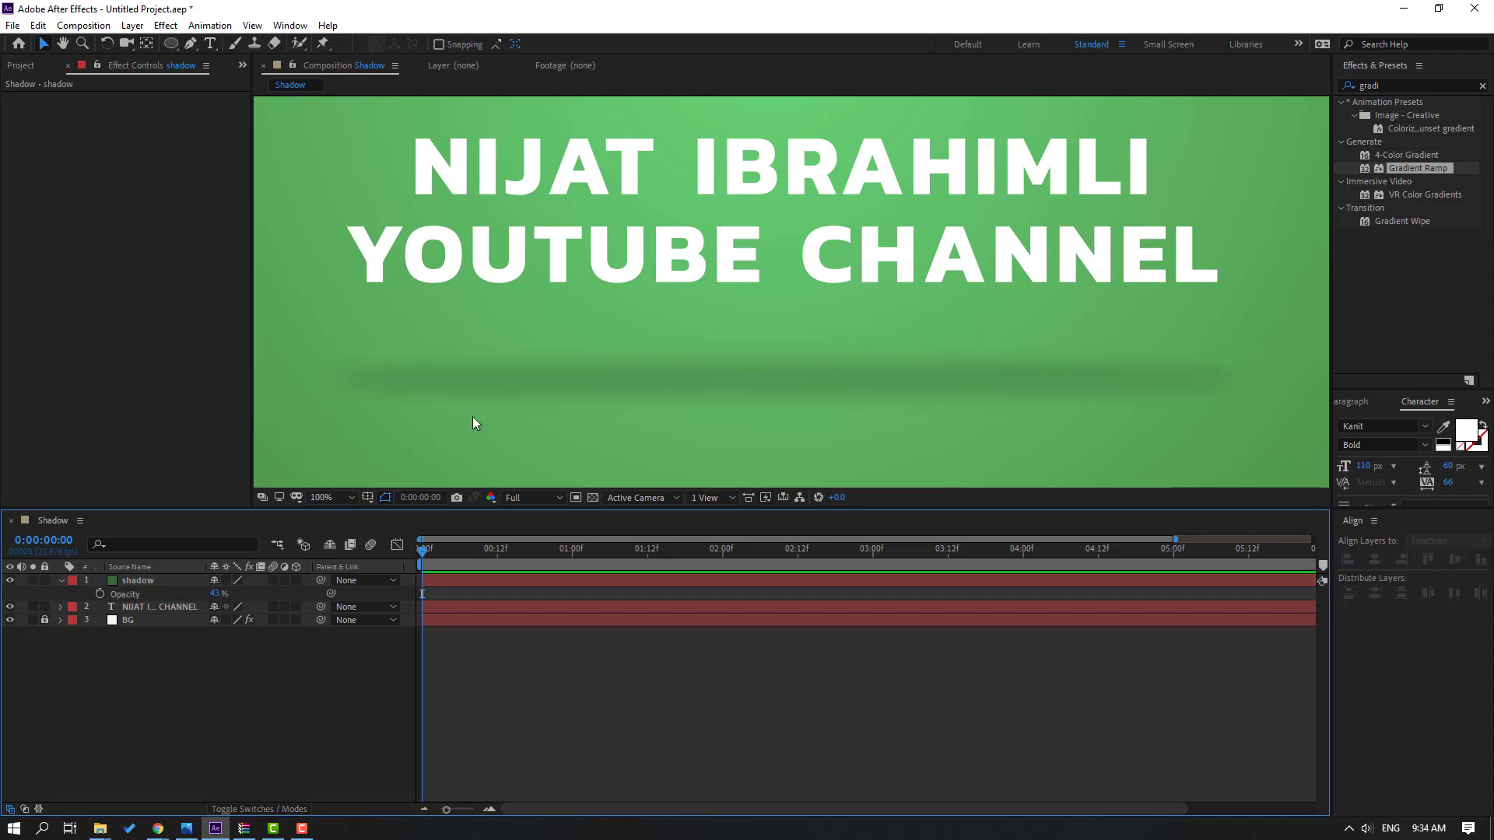
# - Pull the shadow ellipse's left side inward to make it slightly narrower
pyautogui.scroll(-2, 476, 424)
pyautogui.scroll(1, 480, 435)
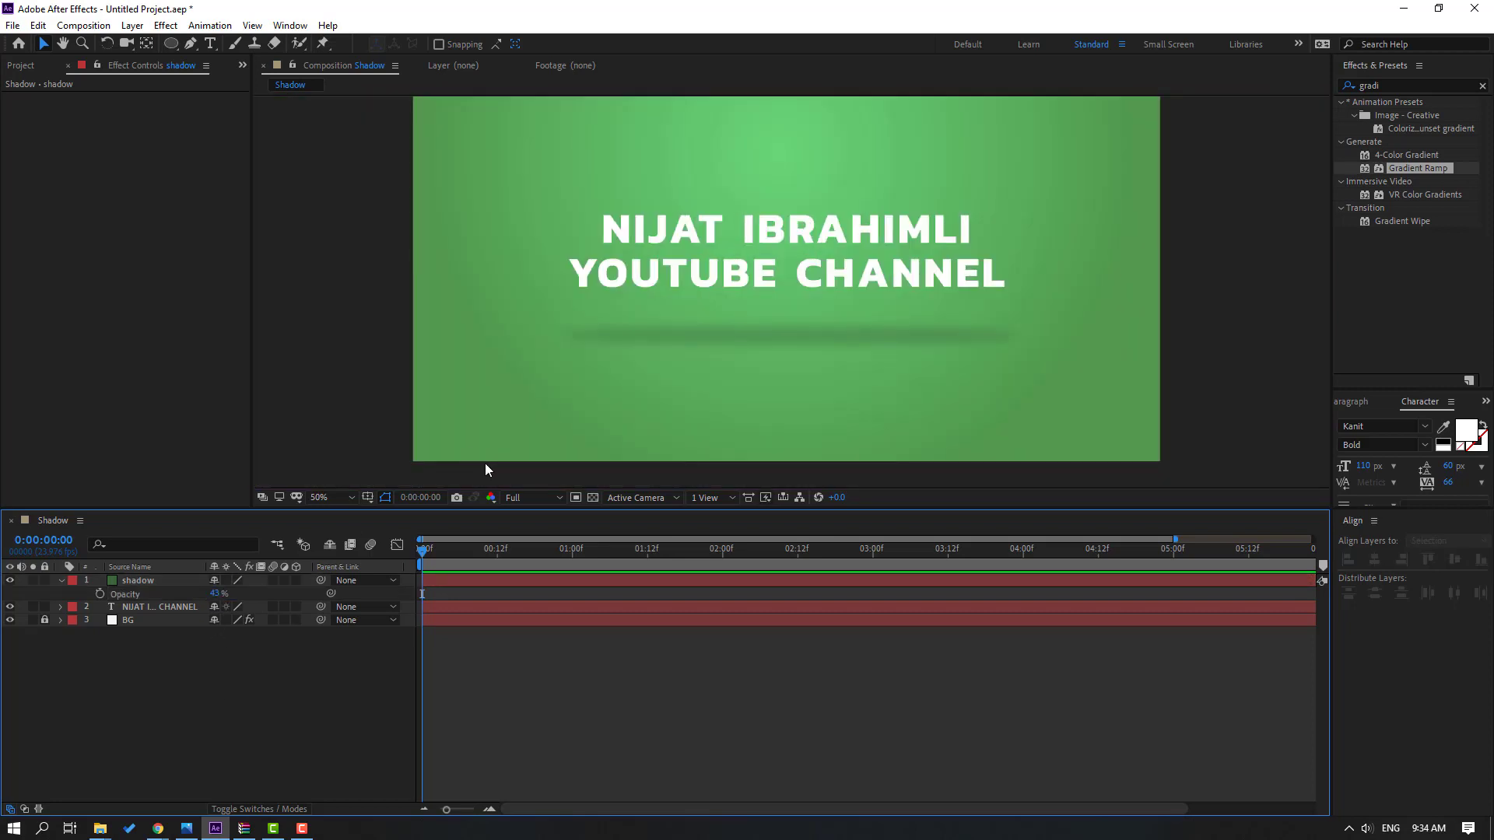
pyautogui.click(761, 342)
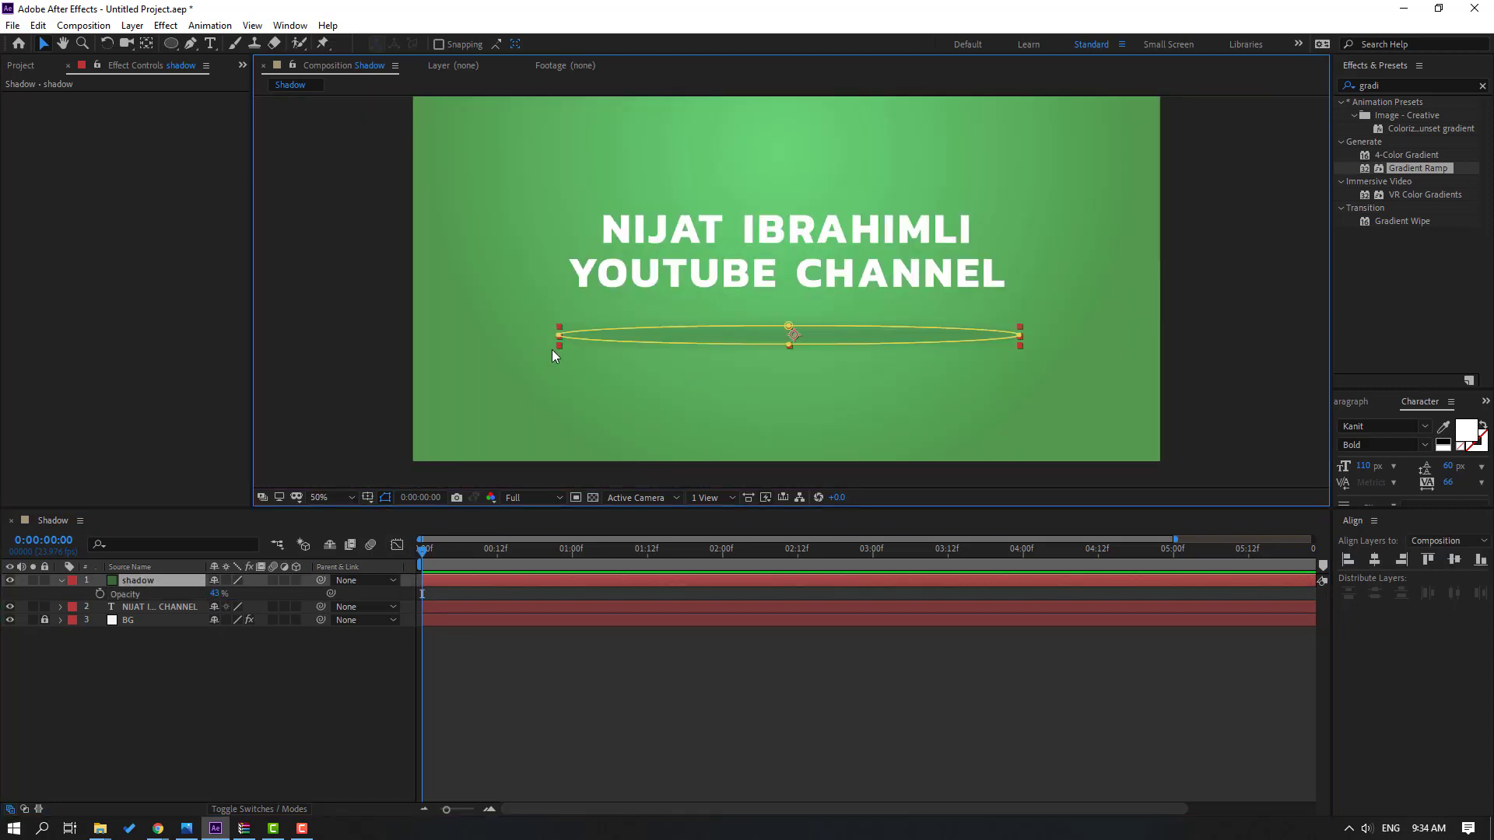
pyautogui.moveTo(558, 347); pyautogui.dragTo(583, 347)
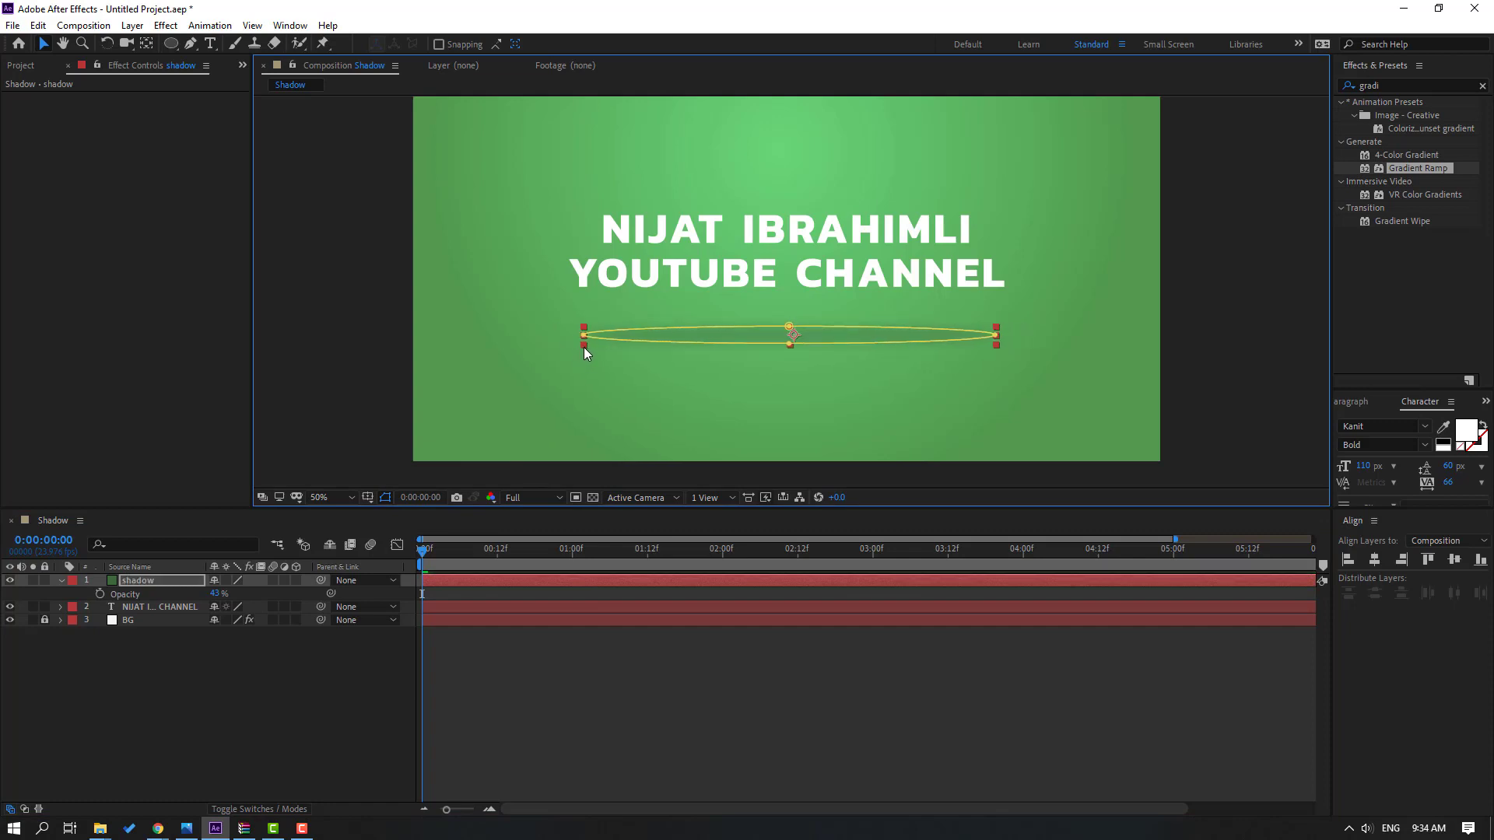
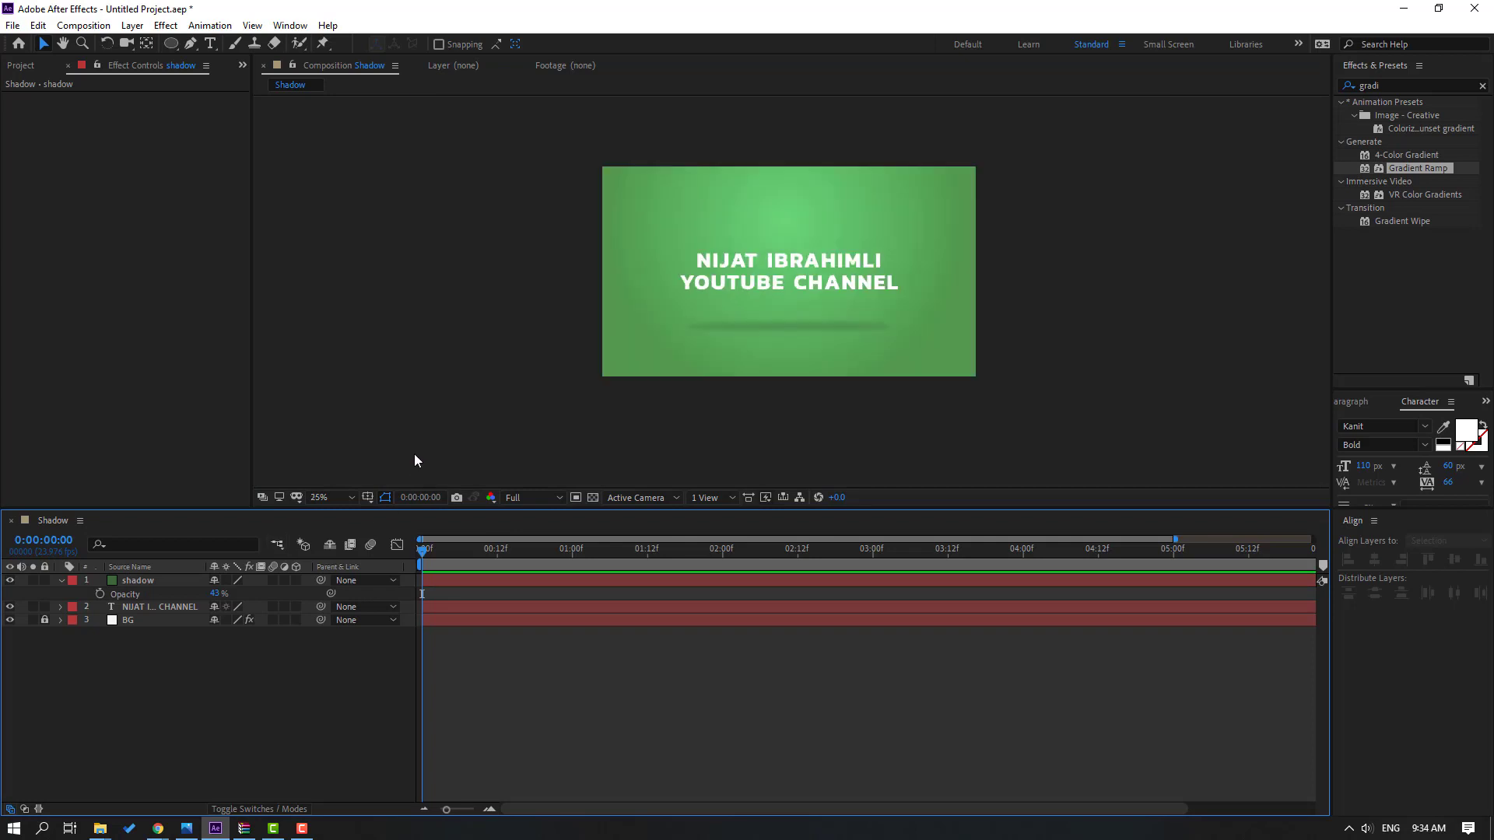
# - Collapse the shadow layer's property rows in the timeline
pyautogui.click(62, 584)
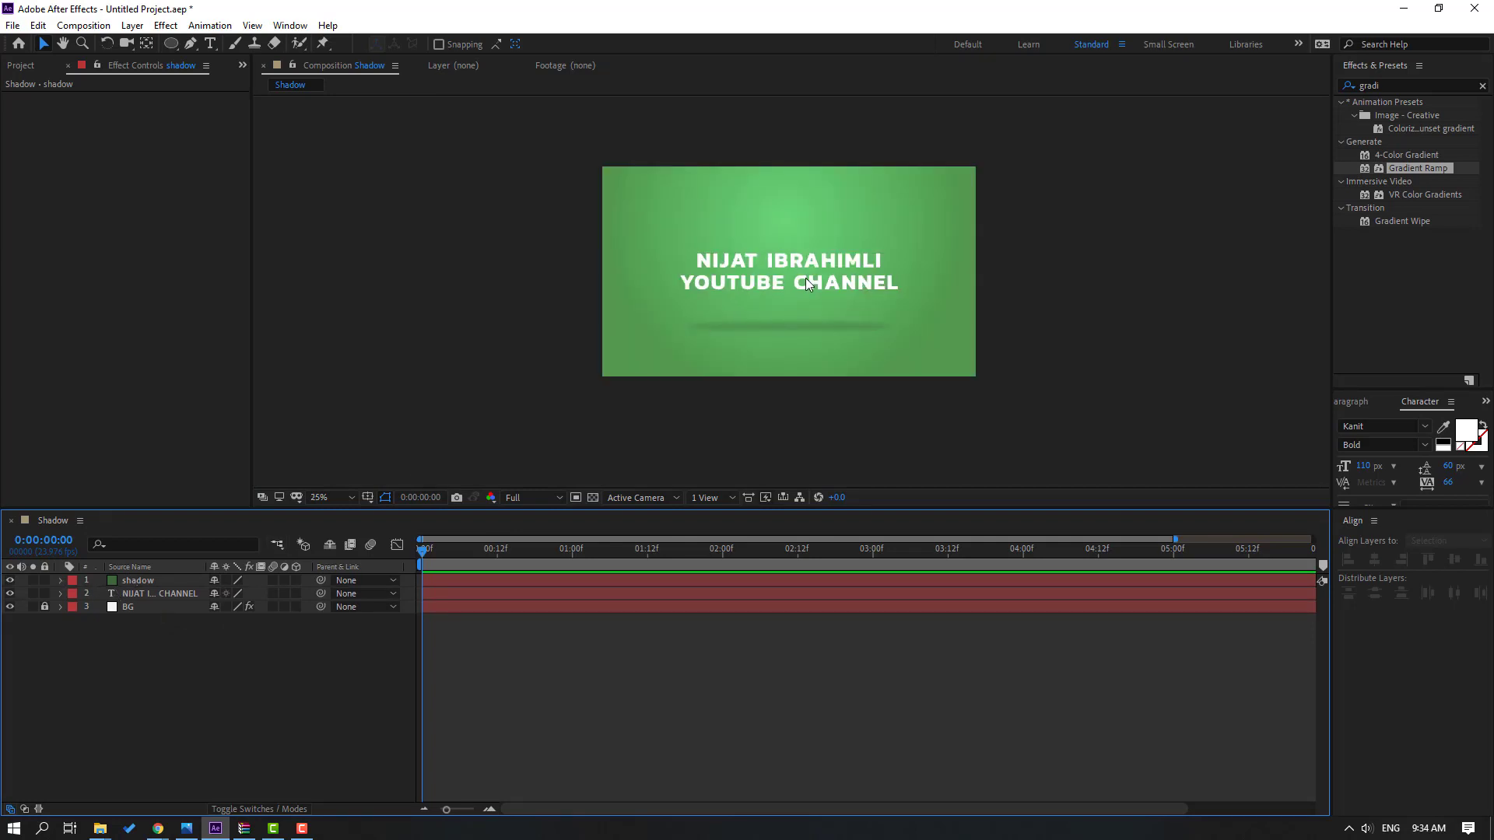
pyautogui.scroll(4, 805, 278)
pyautogui.scroll(-2, 1299, 221)
# - Search Effects & Presets for 'drop sh' and apply Drop Shadow to the title text layer
pyautogui.click(1393, 85)
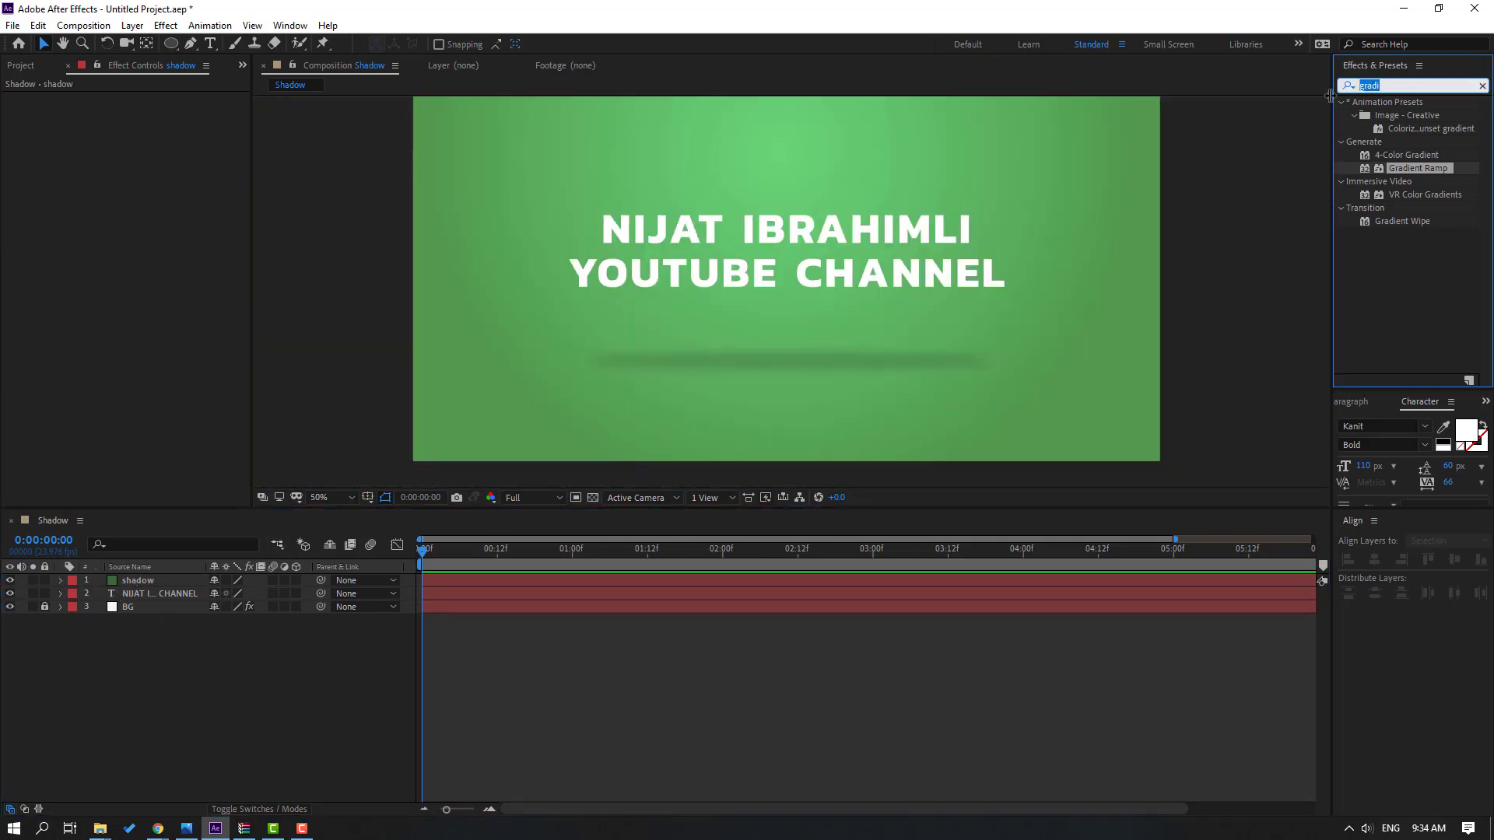
pyautogui.write('drop sh')
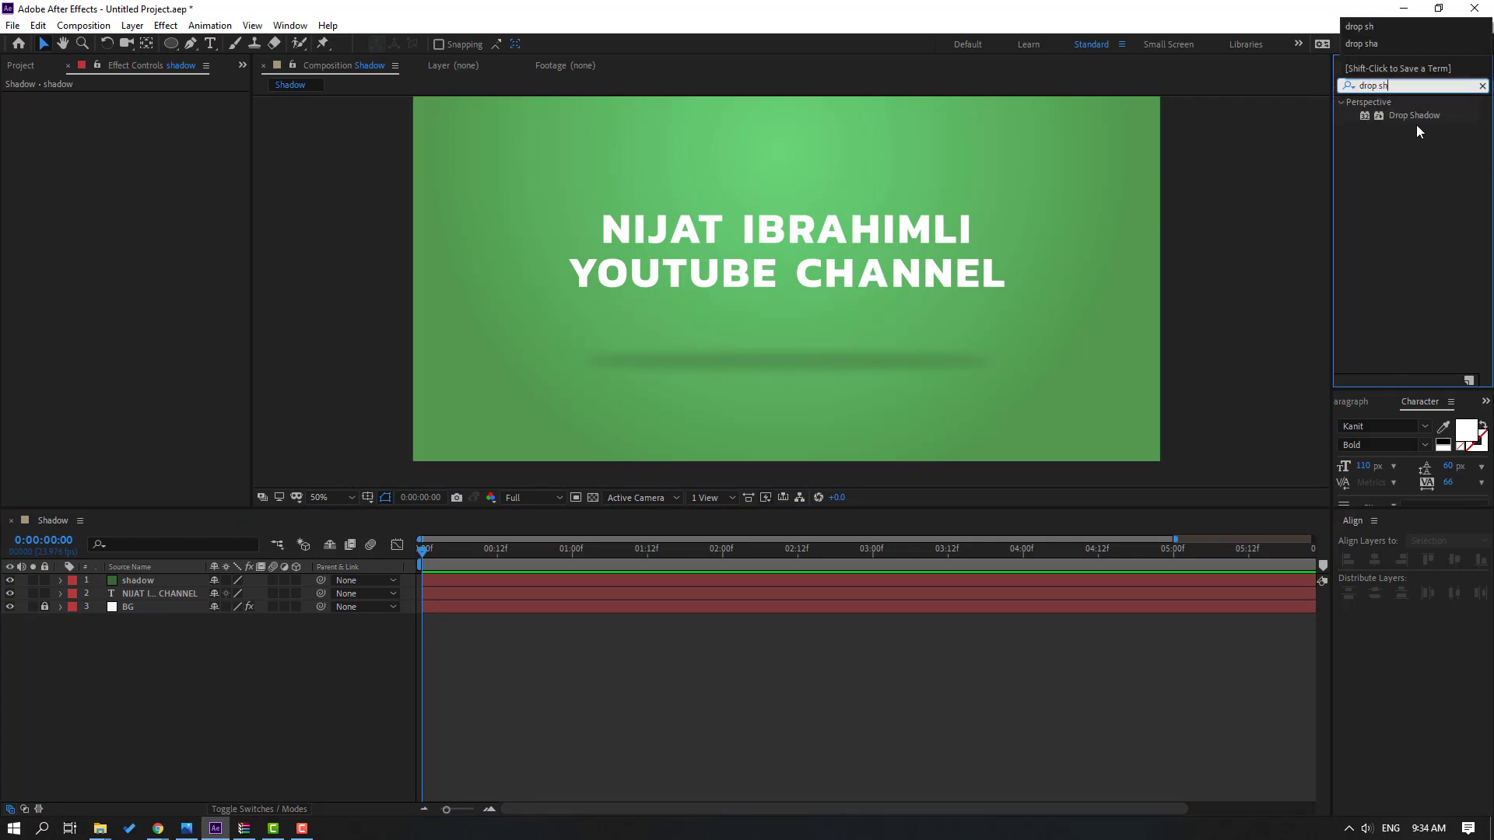
pyautogui.moveTo(1414, 115); pyautogui.dragTo(1433, 221)
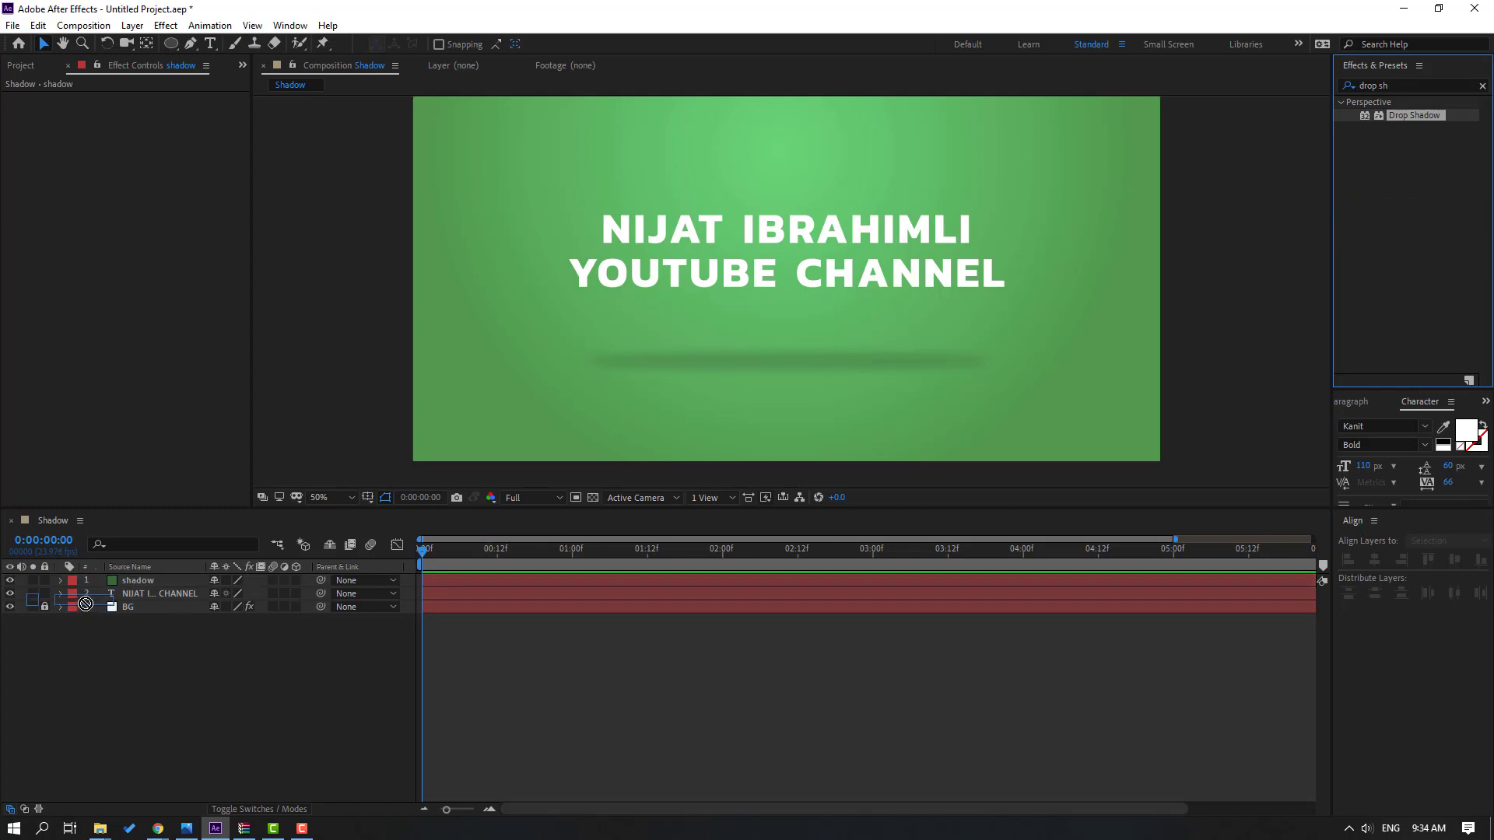
pyautogui.moveTo(85, 604); pyautogui.dragTo(116, 595)
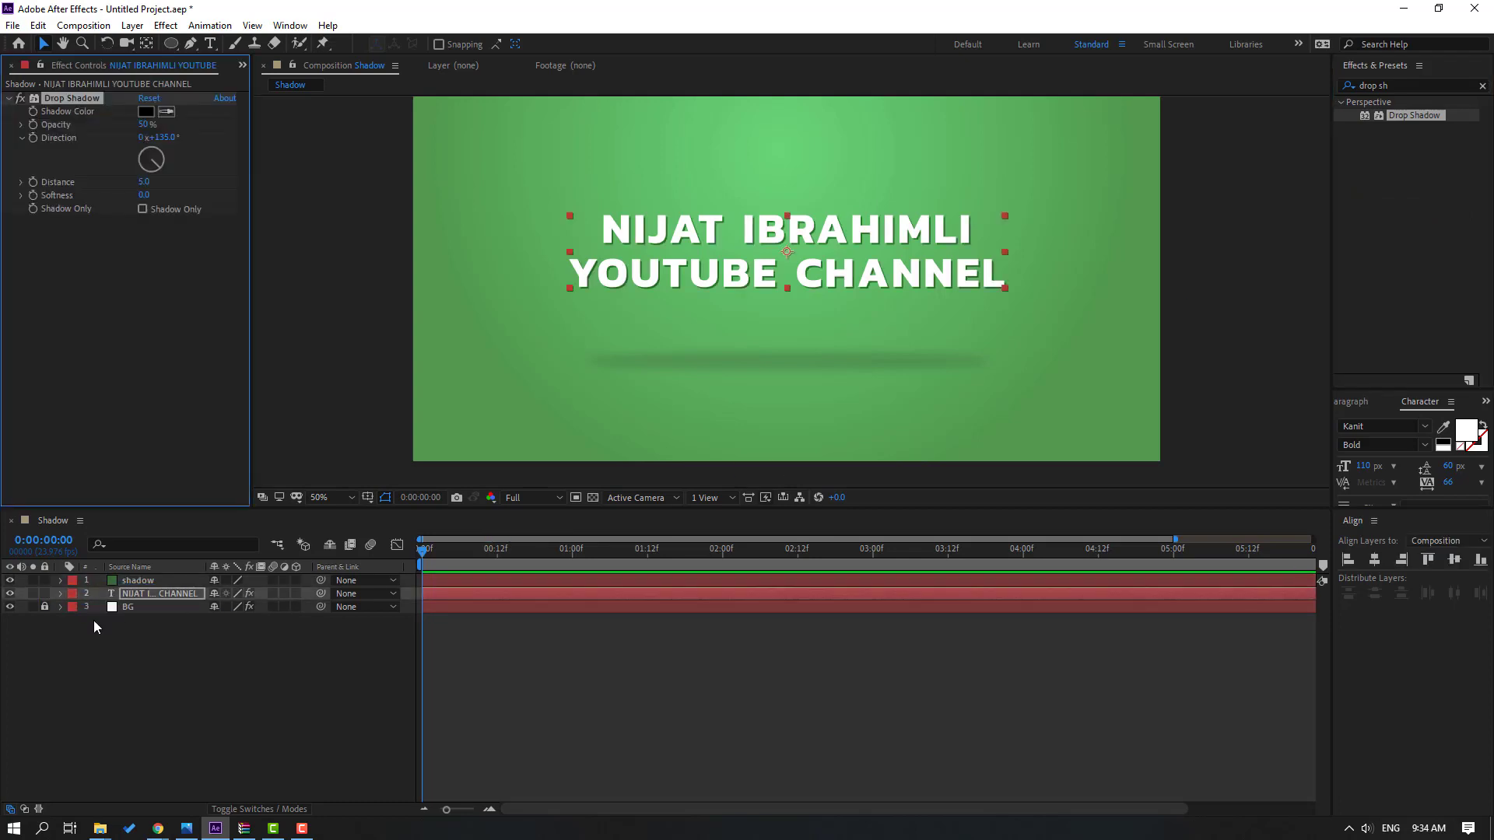
# - Select the title text layer and reveal its Position property
pyautogui.click(230, 648)
pyautogui.scroll(-2, 610, 418)
pyautogui.scroll(2, 585, 426)
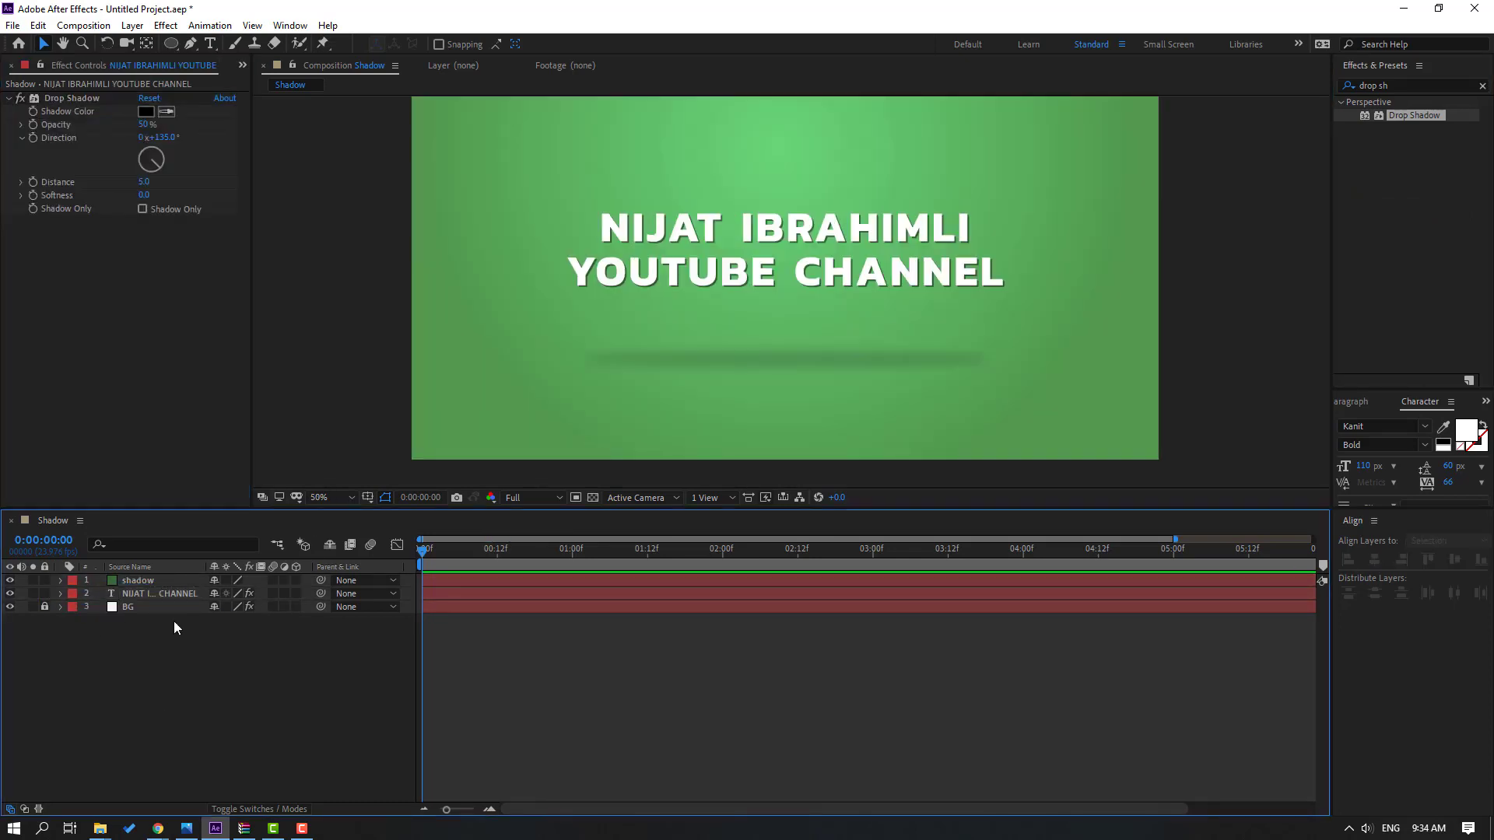
pyautogui.click(176, 594)
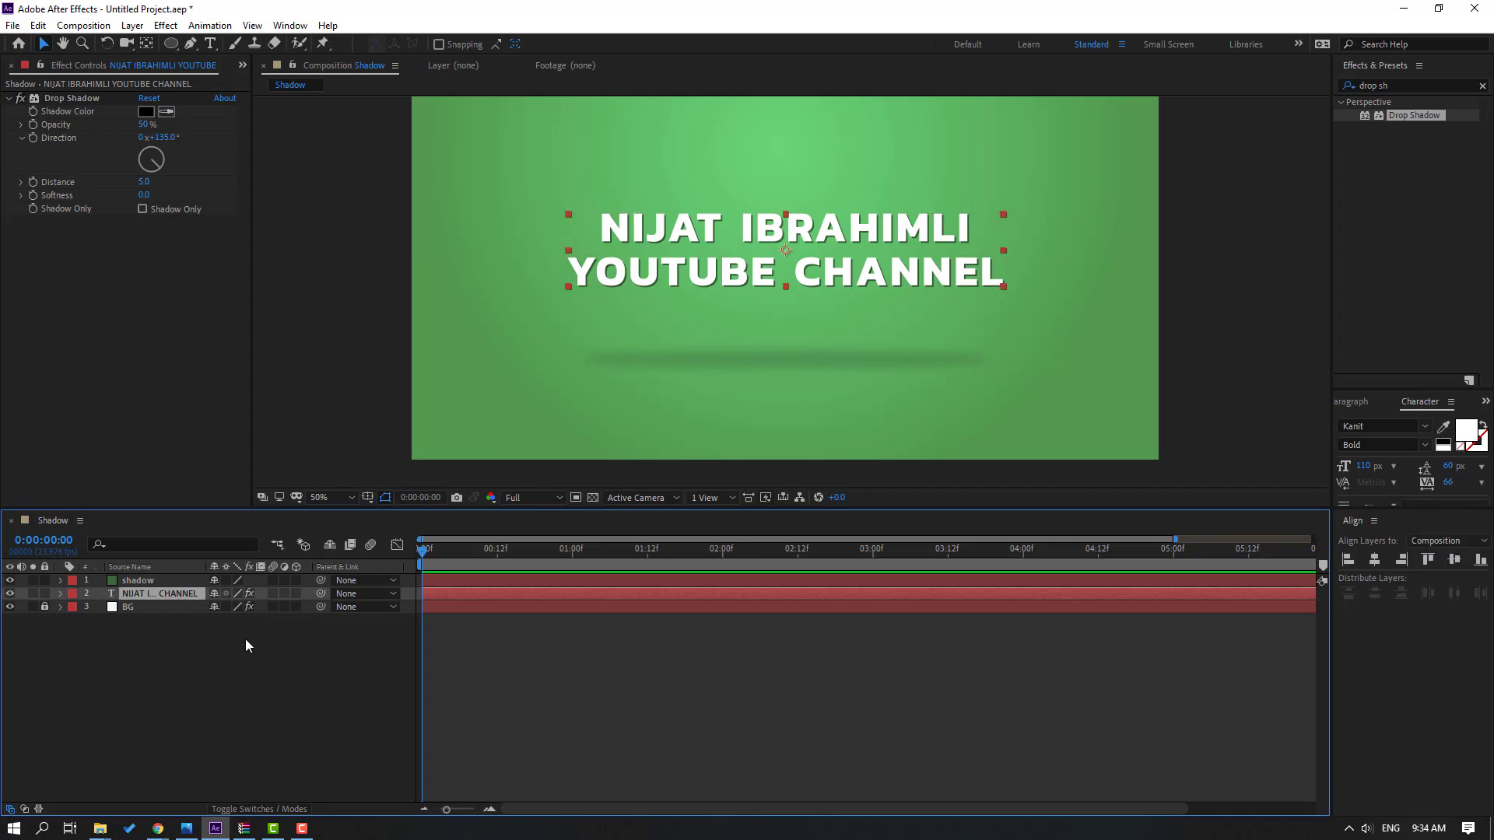
pyautogui.press('p')
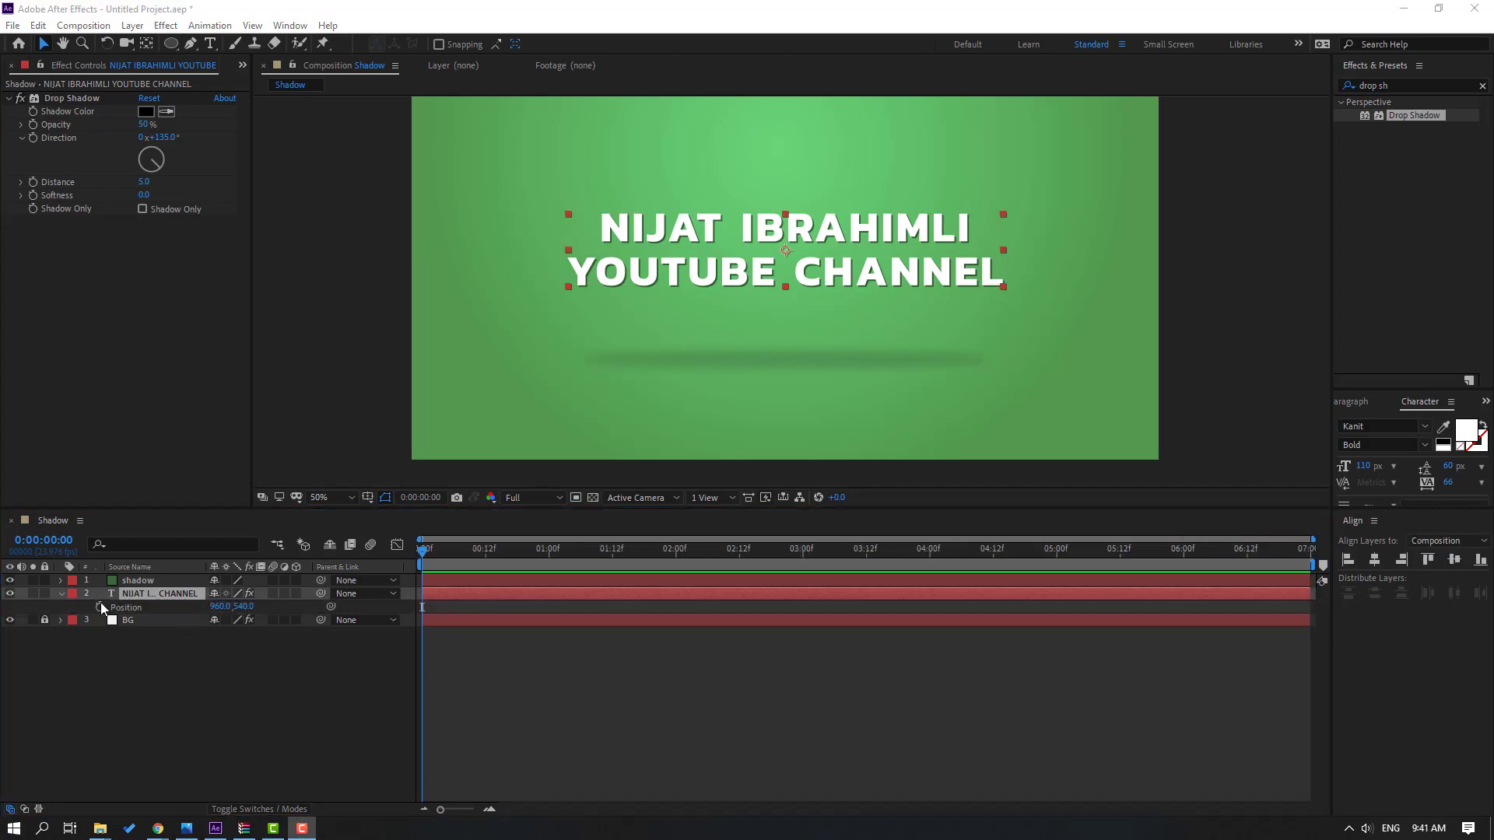
# - Keyframe Position at 0f with the title raised above the frame at Y -173
pyautogui.click(99, 607)
pyautogui.scroll(-1, 605, 304)
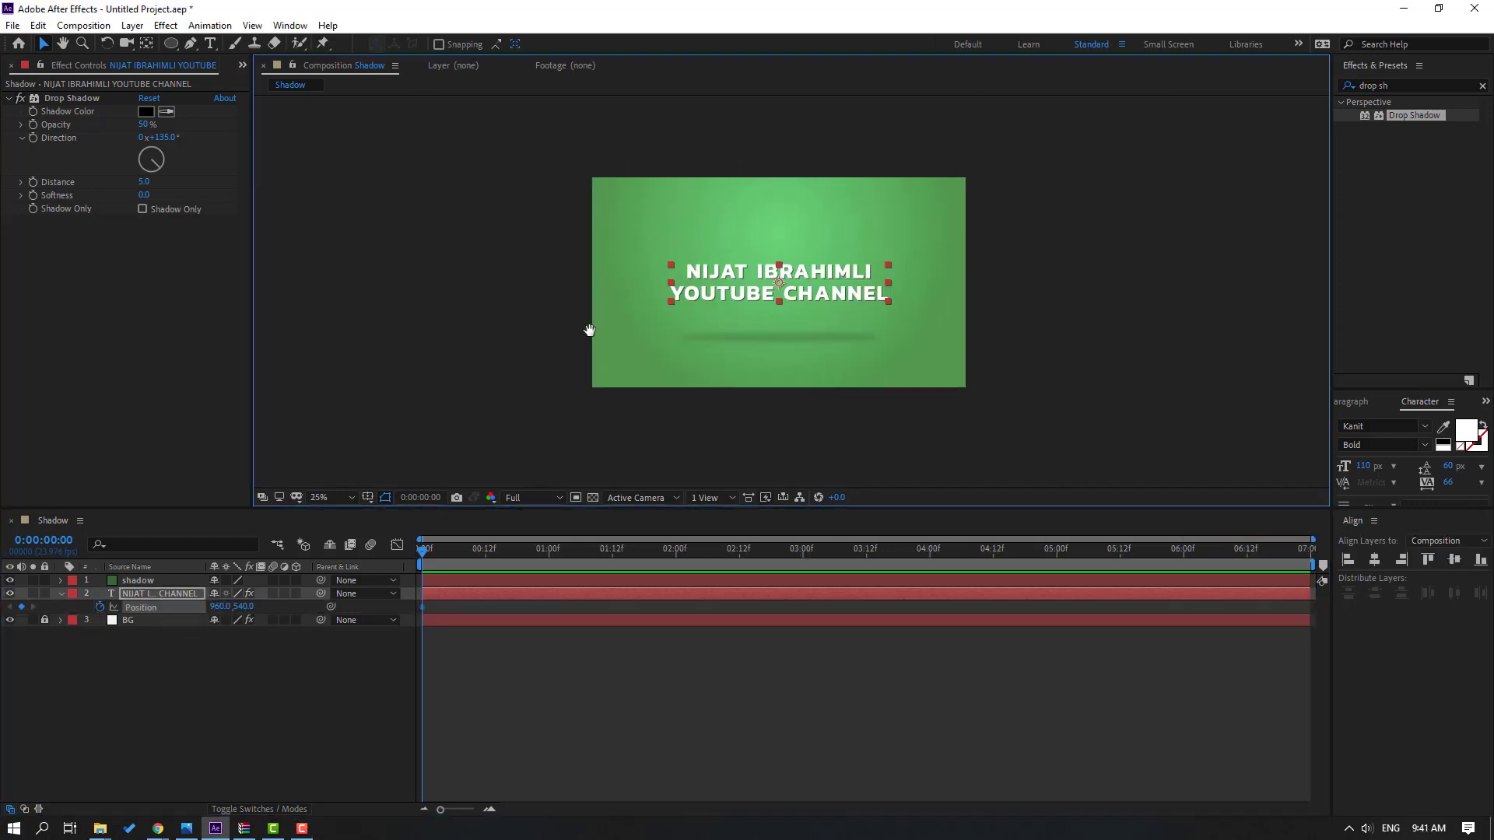
pyautogui.scroll(1, 465, 409)
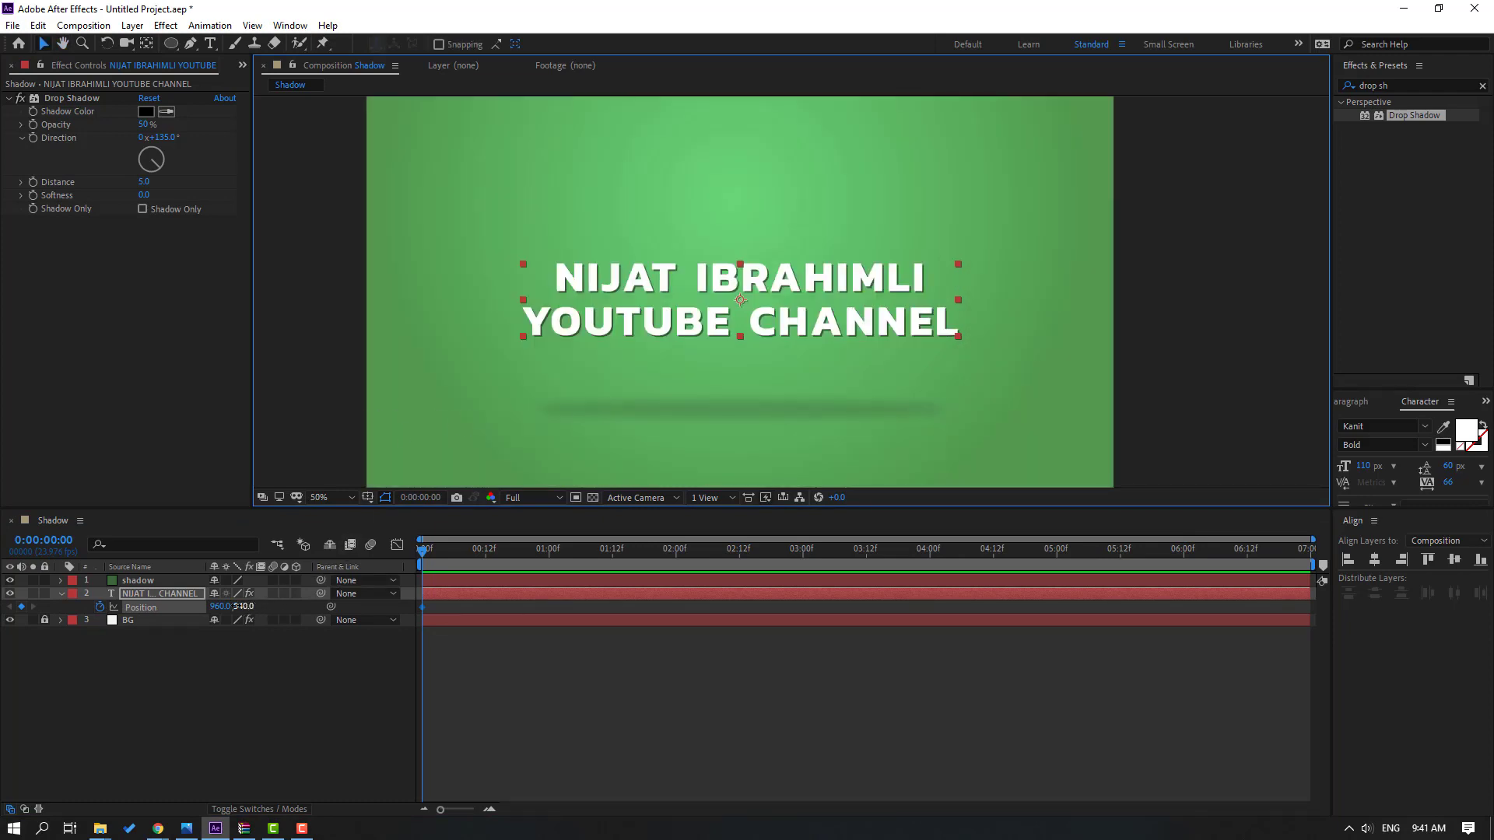
pyautogui.moveTo(236, 606); pyautogui.dragTo(140, 607)
pyautogui.scroll(-1, 650, 329)
pyautogui.scroll(1, 515, 483)
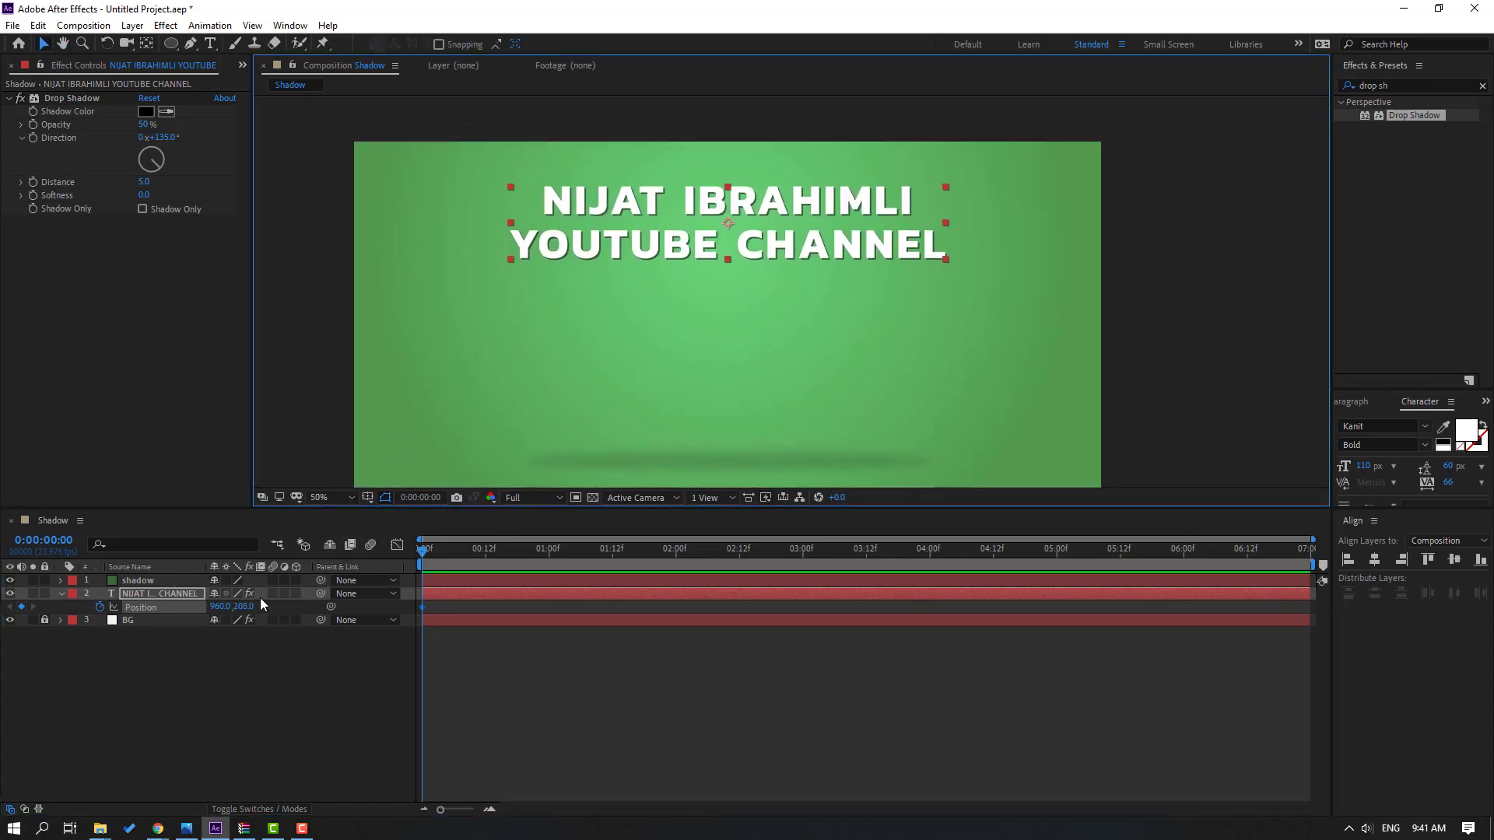
pyautogui.moveTo(244, 606); pyautogui.dragTo(146, 584)
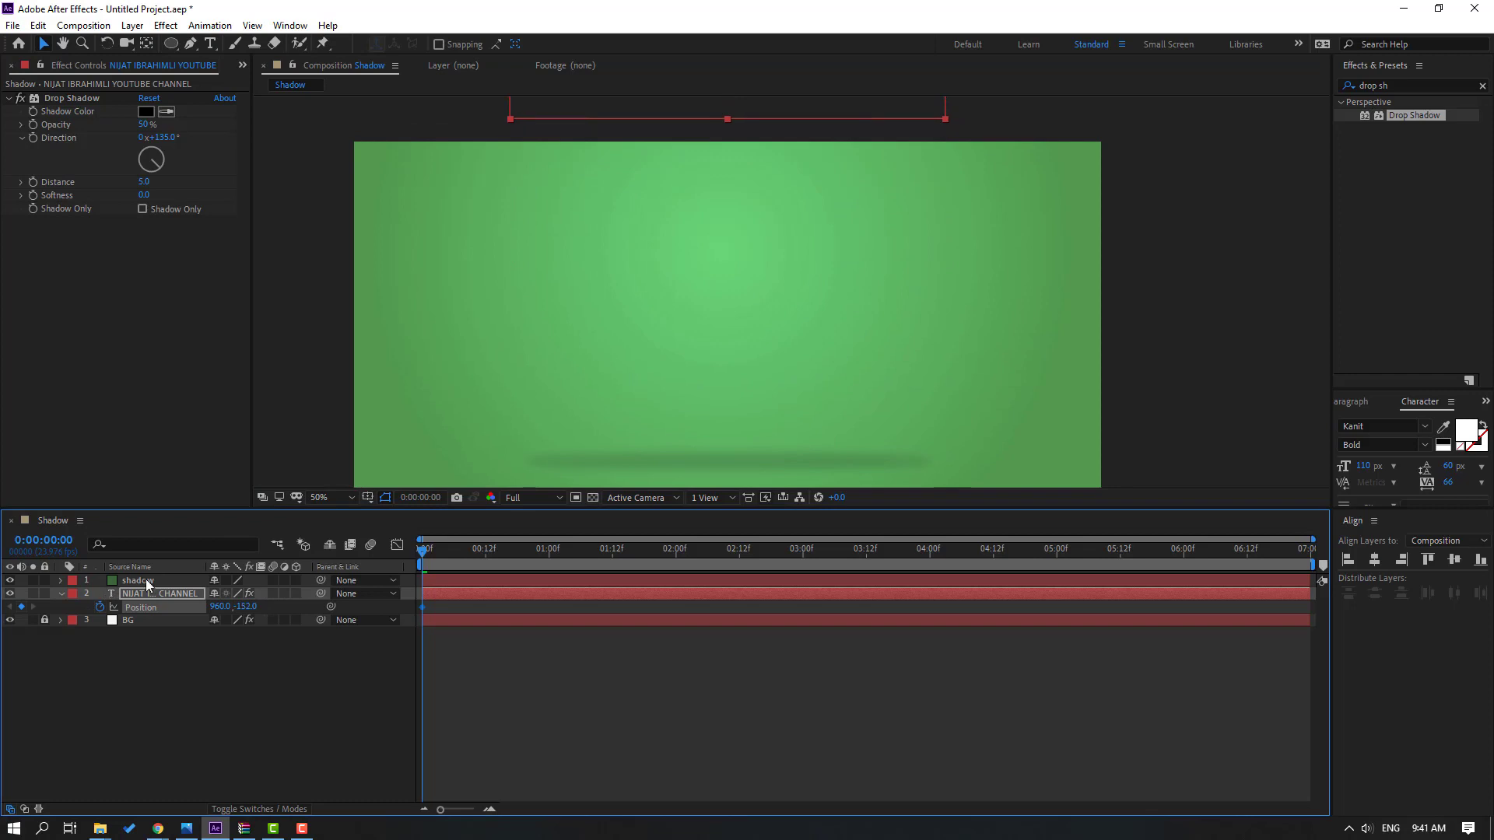
pyautogui.scroll(-1, 677, 362)
pyautogui.moveTo(615, 426); pyautogui.dragTo(605, 386)
pyautogui.moveTo(253, 614); pyautogui.dragTo(238, 613)
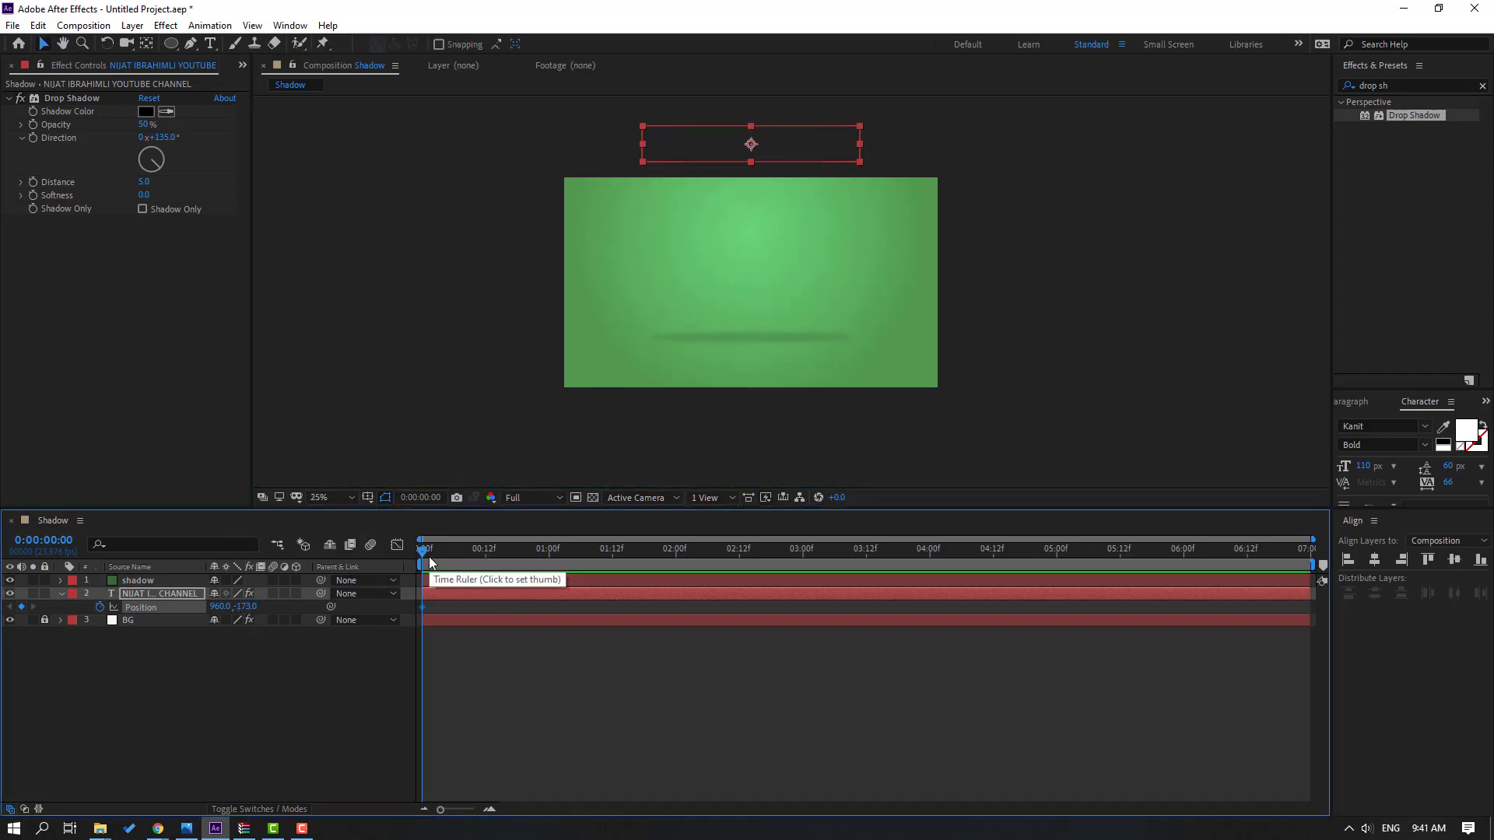
# - At 10 frames, drop the title into the frame at Y 570
pyautogui.moveTo(430, 562); pyautogui.dragTo(475, 575)
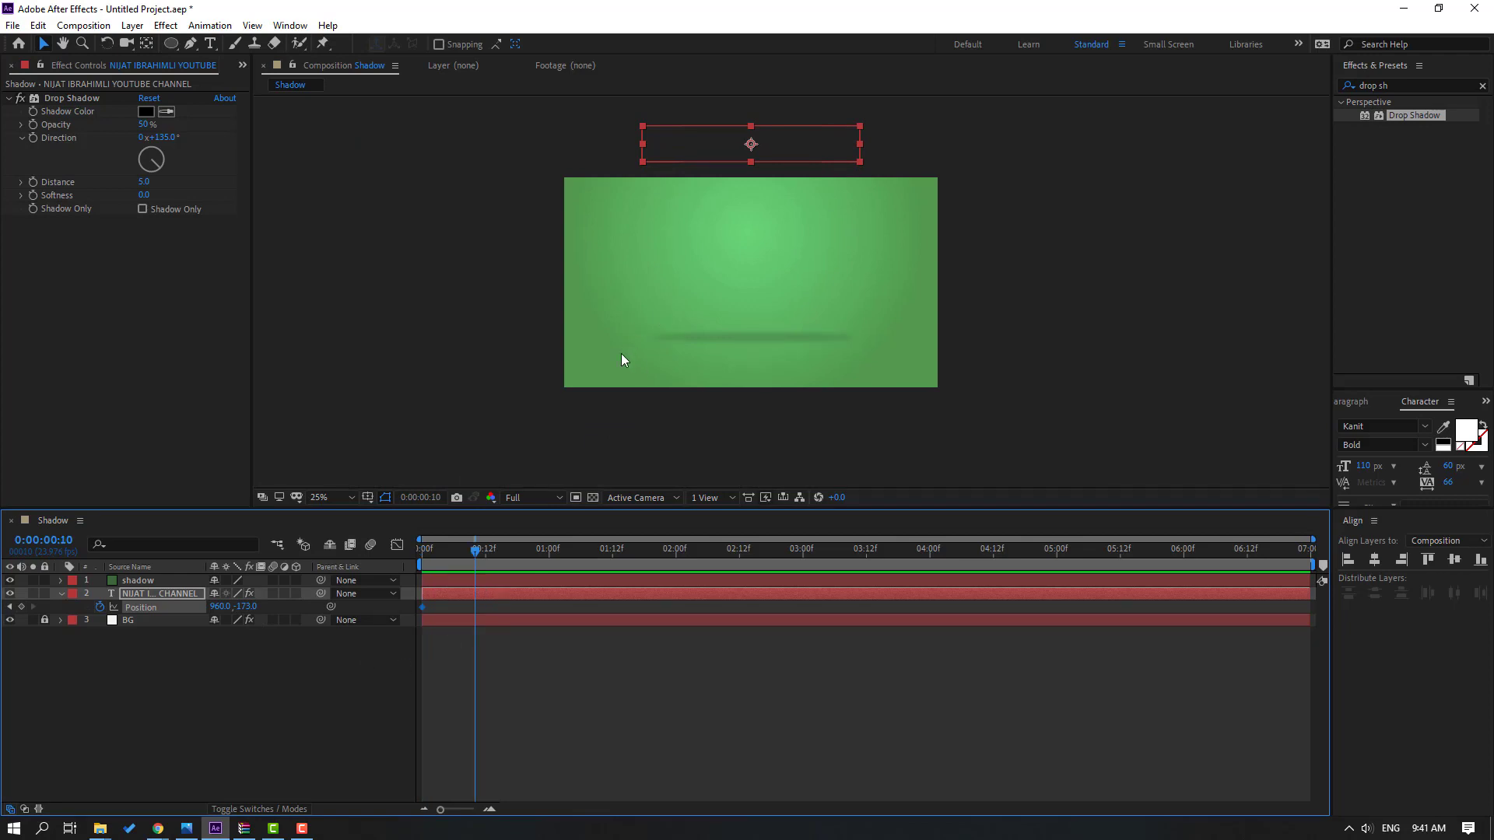
pyautogui.press('.')
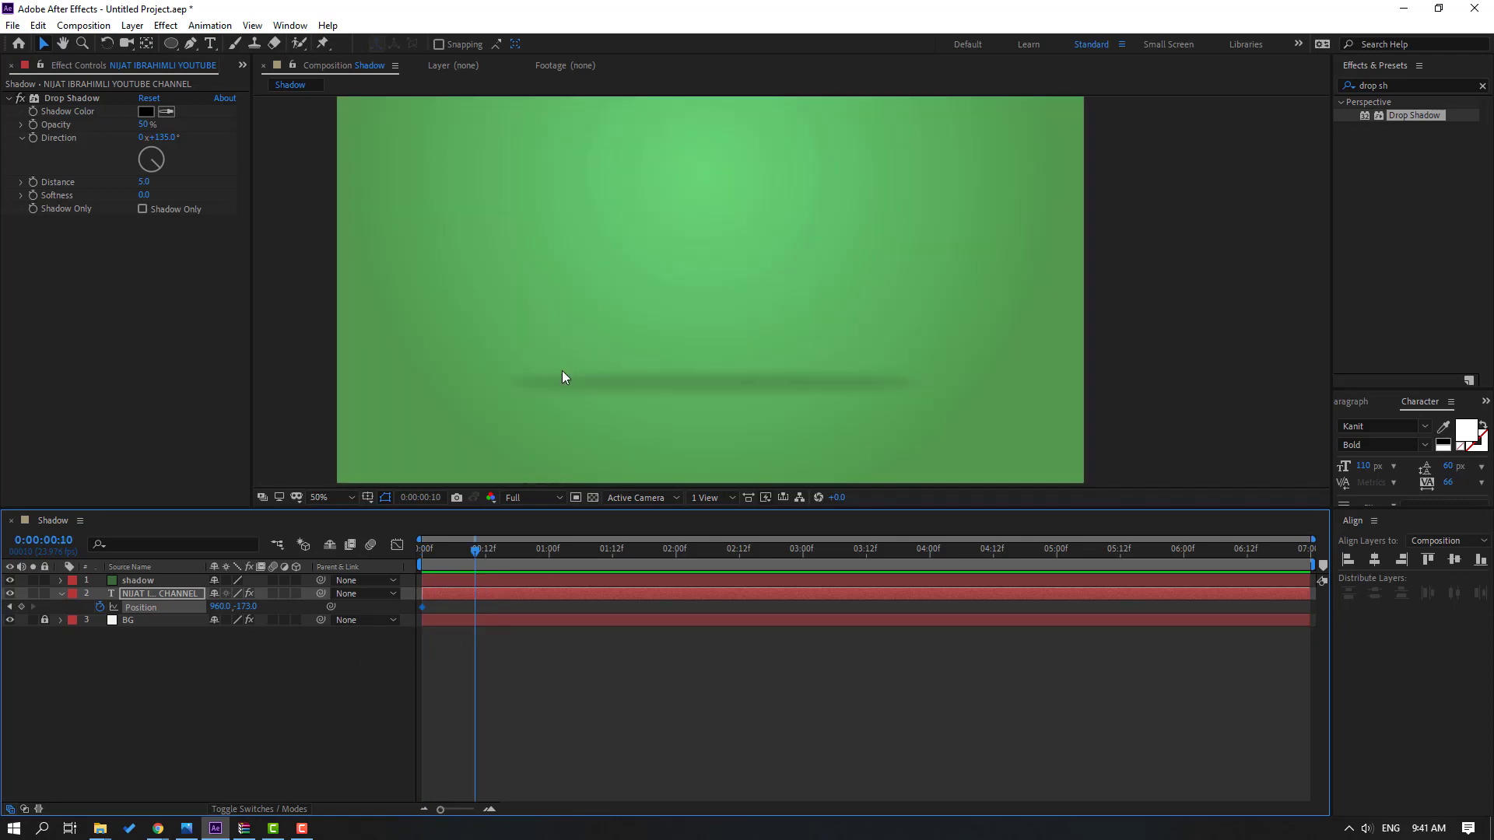
pyautogui.click(335, 501)
pyautogui.click(328, 531)
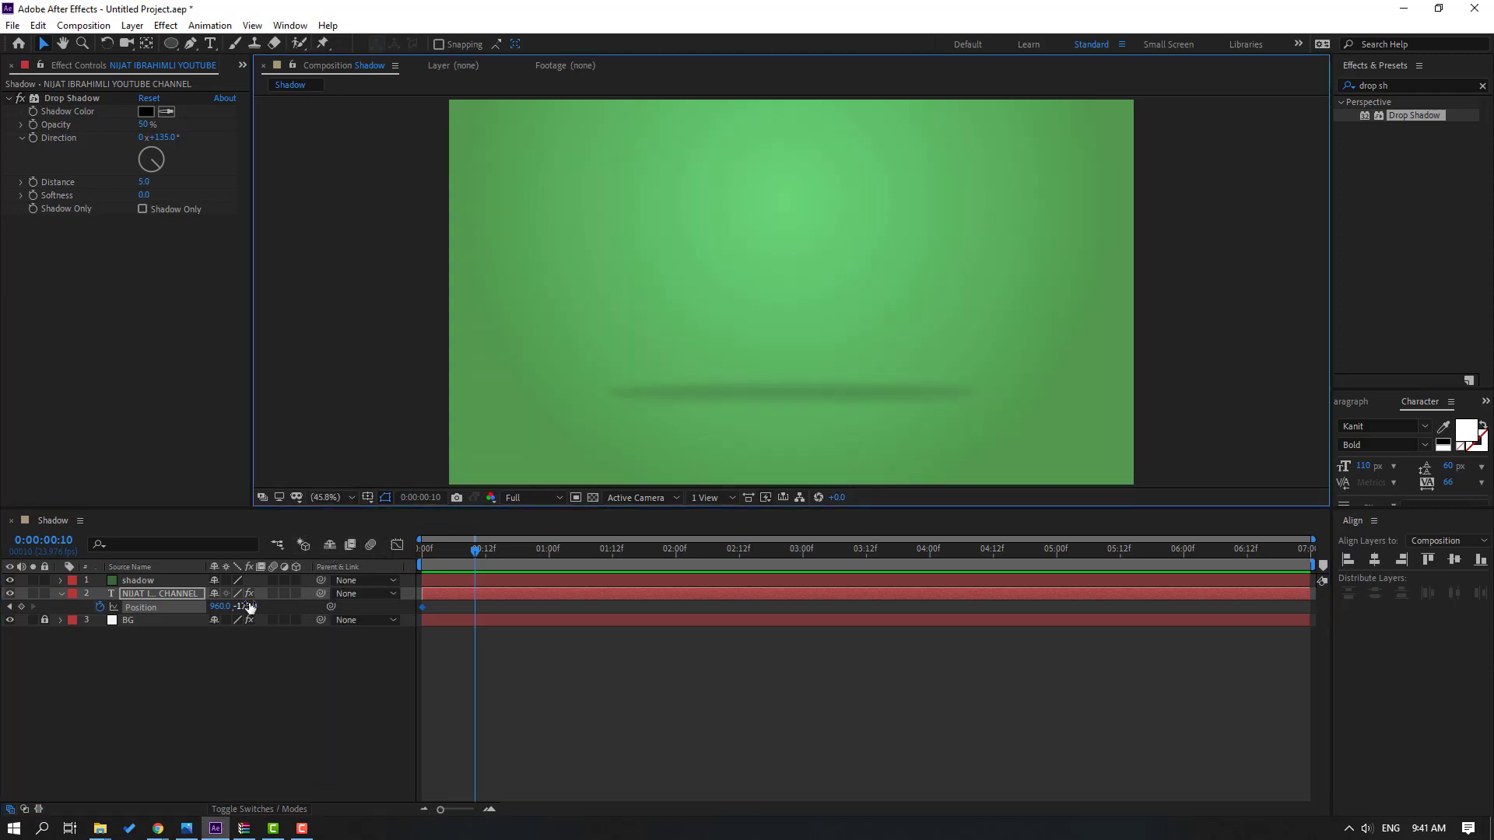
pyautogui.moveTo(246, 606); pyautogui.dragTo(767, 620)
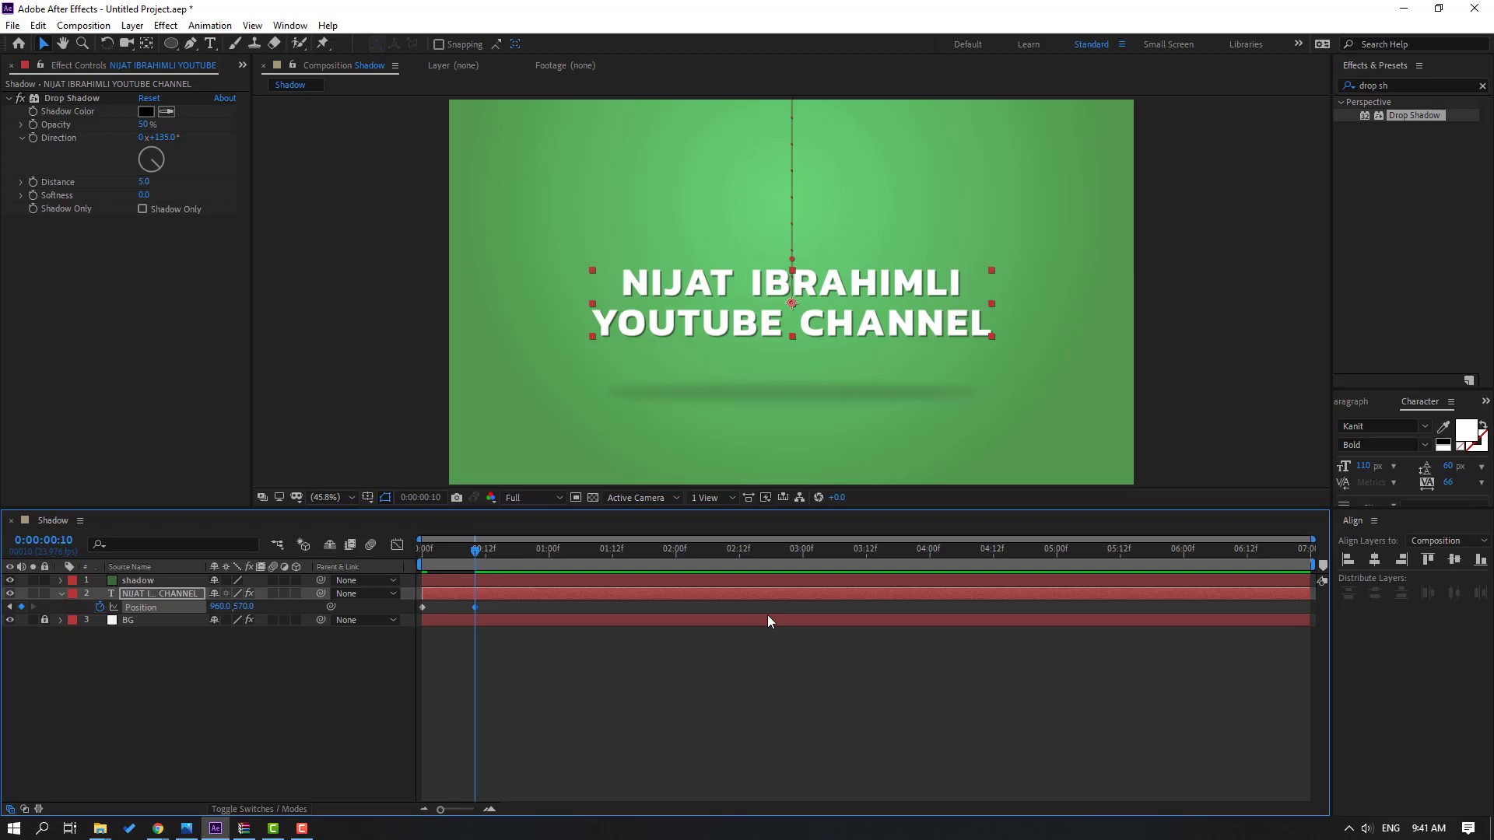
# - Add bounce keyframes at Y 453, then 540, then a final rebound to 537
pyautogui.hotkey('shift', 'pagedown')
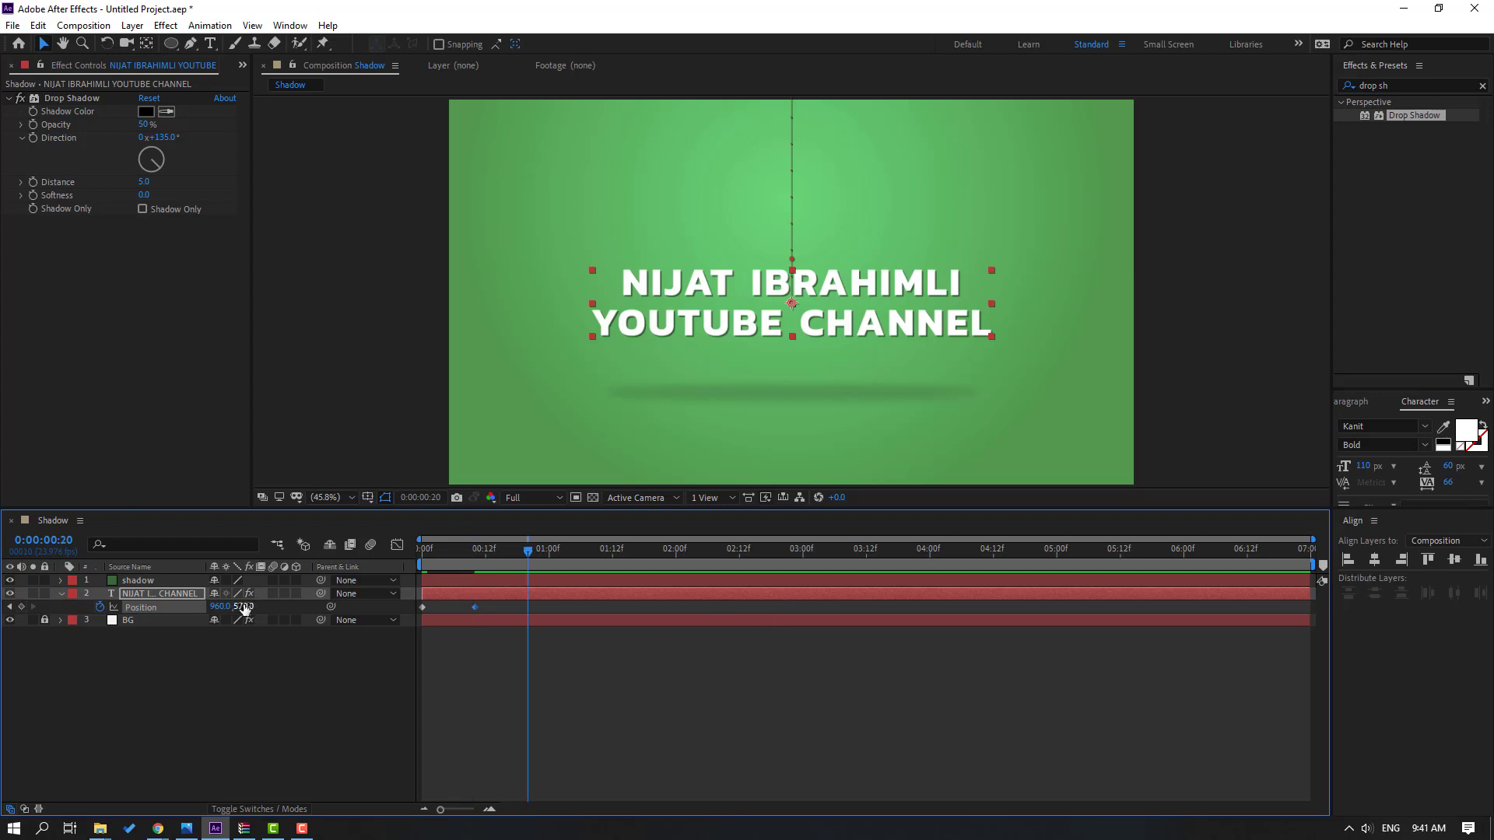
pyautogui.moveTo(244, 609); pyautogui.dragTo(168, 653)
pyautogui.hotkey('shift', 'pagedown')
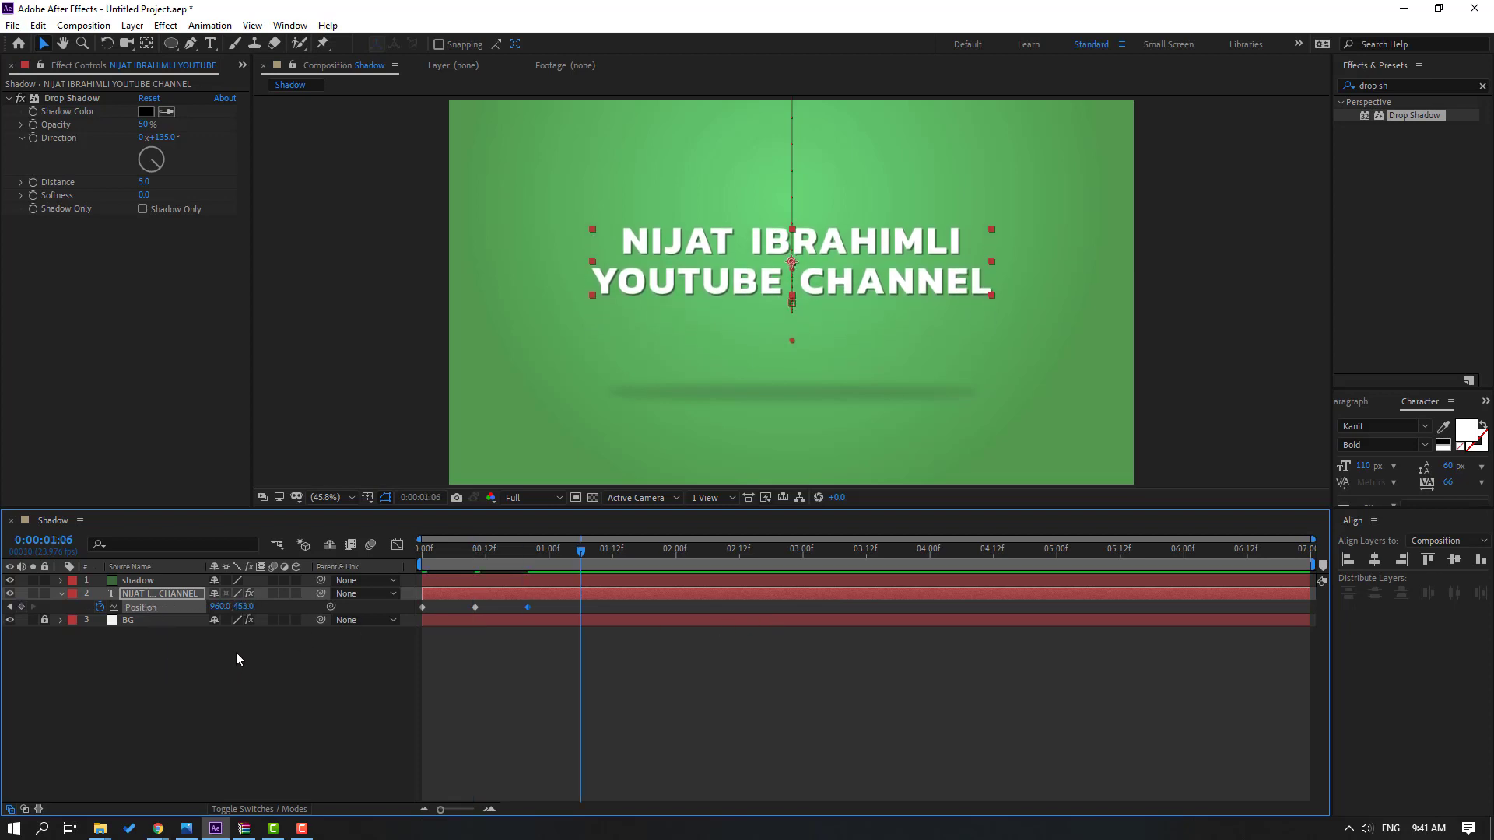
pyautogui.moveTo(244, 615)
pyautogui.mouseDown()
pyautogui.moveTo(321, 620)
pyautogui.moveTo(227, 615)
pyautogui.mouseUp()
pyautogui.click(782, 704)
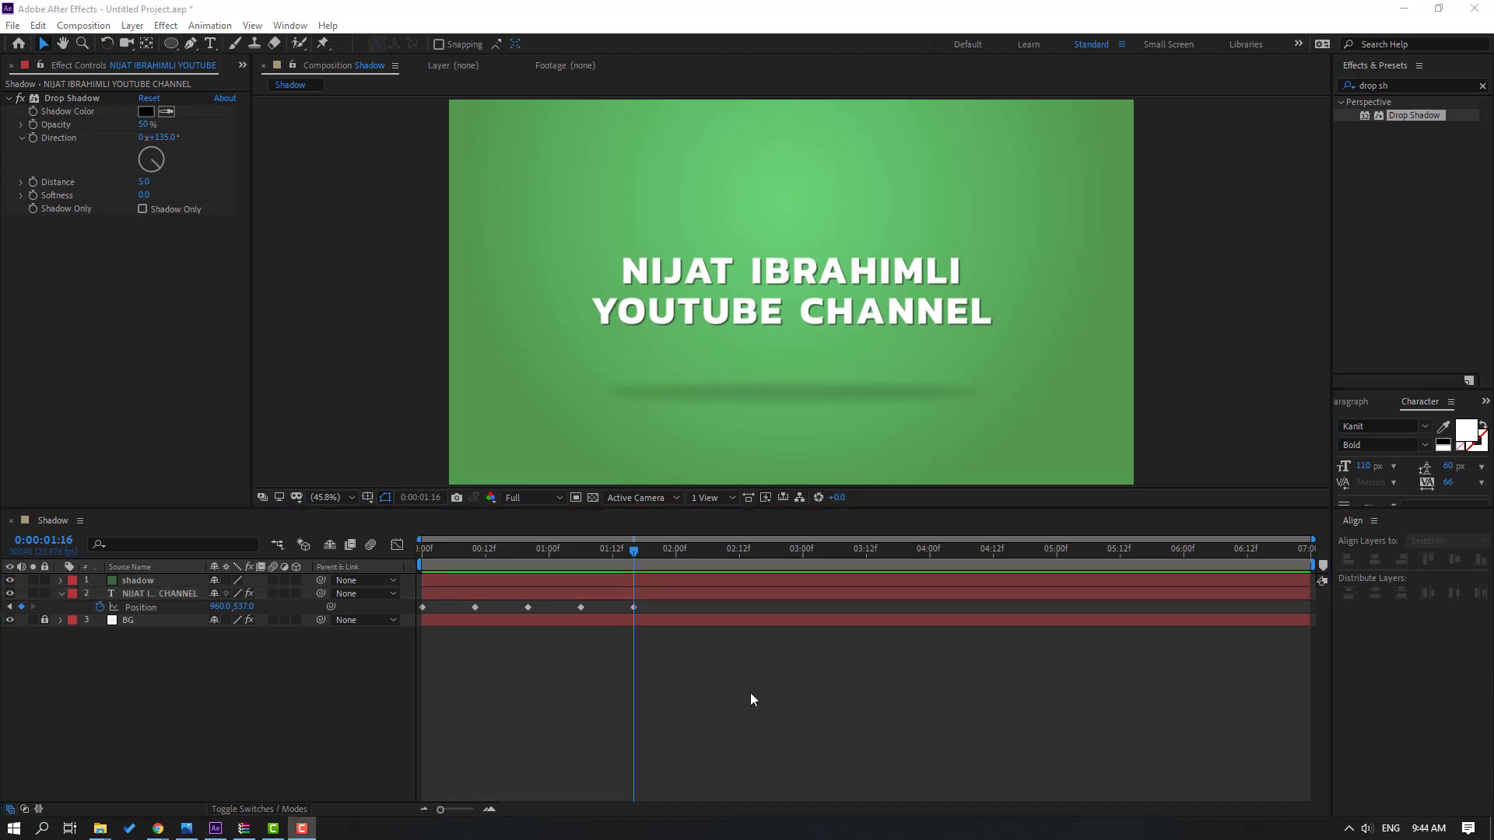
# - Preview the bounce, then select the landing keyframe at 10 frames
pyautogui.click(752, 691)
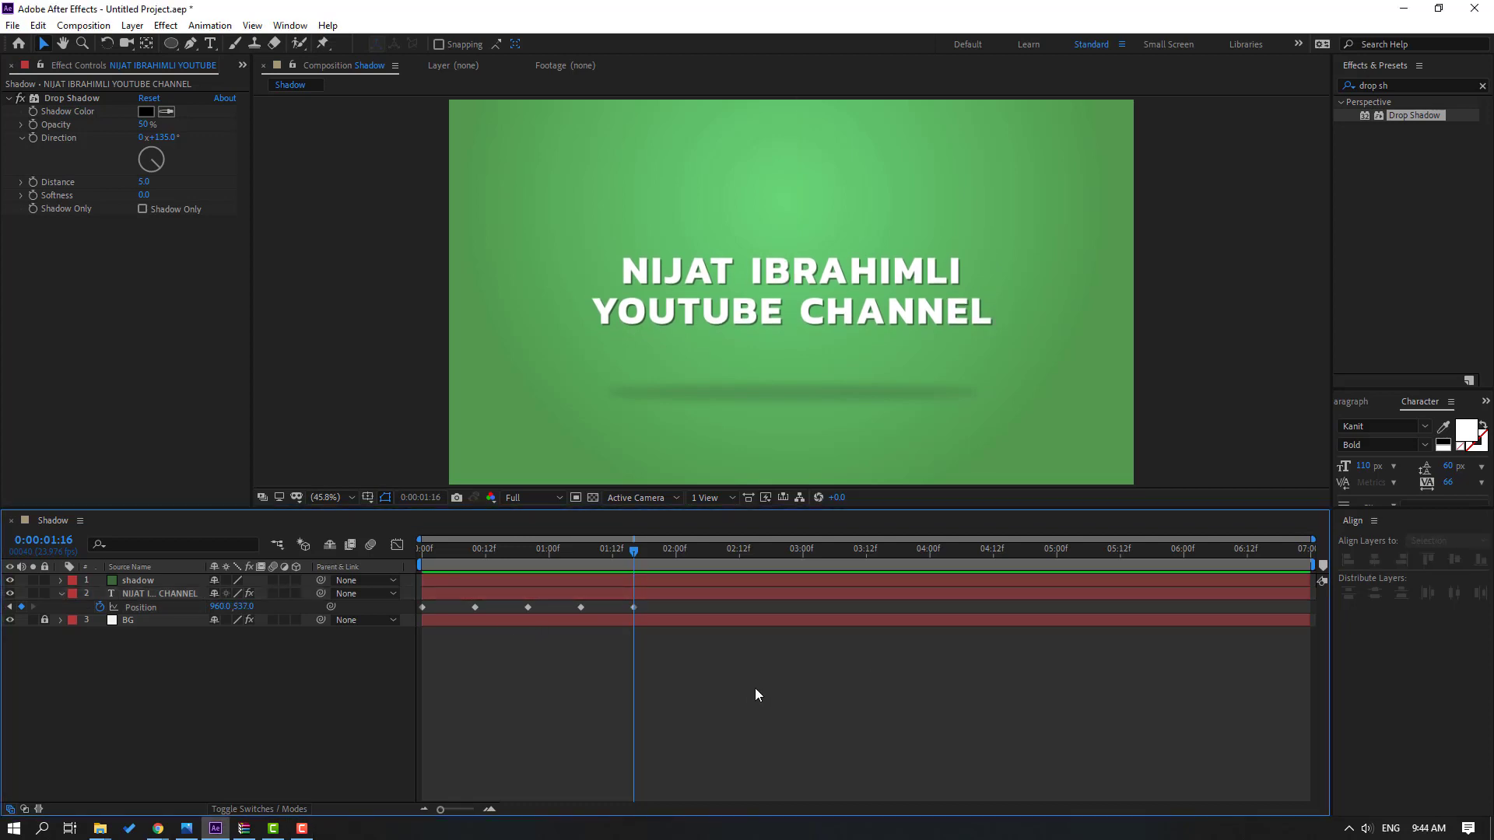
pyautogui.press('space')
pyautogui.click(632, 563)
pyautogui.moveTo(507, 553); pyautogui.dragTo(477, 549)
pyautogui.click(474, 606)
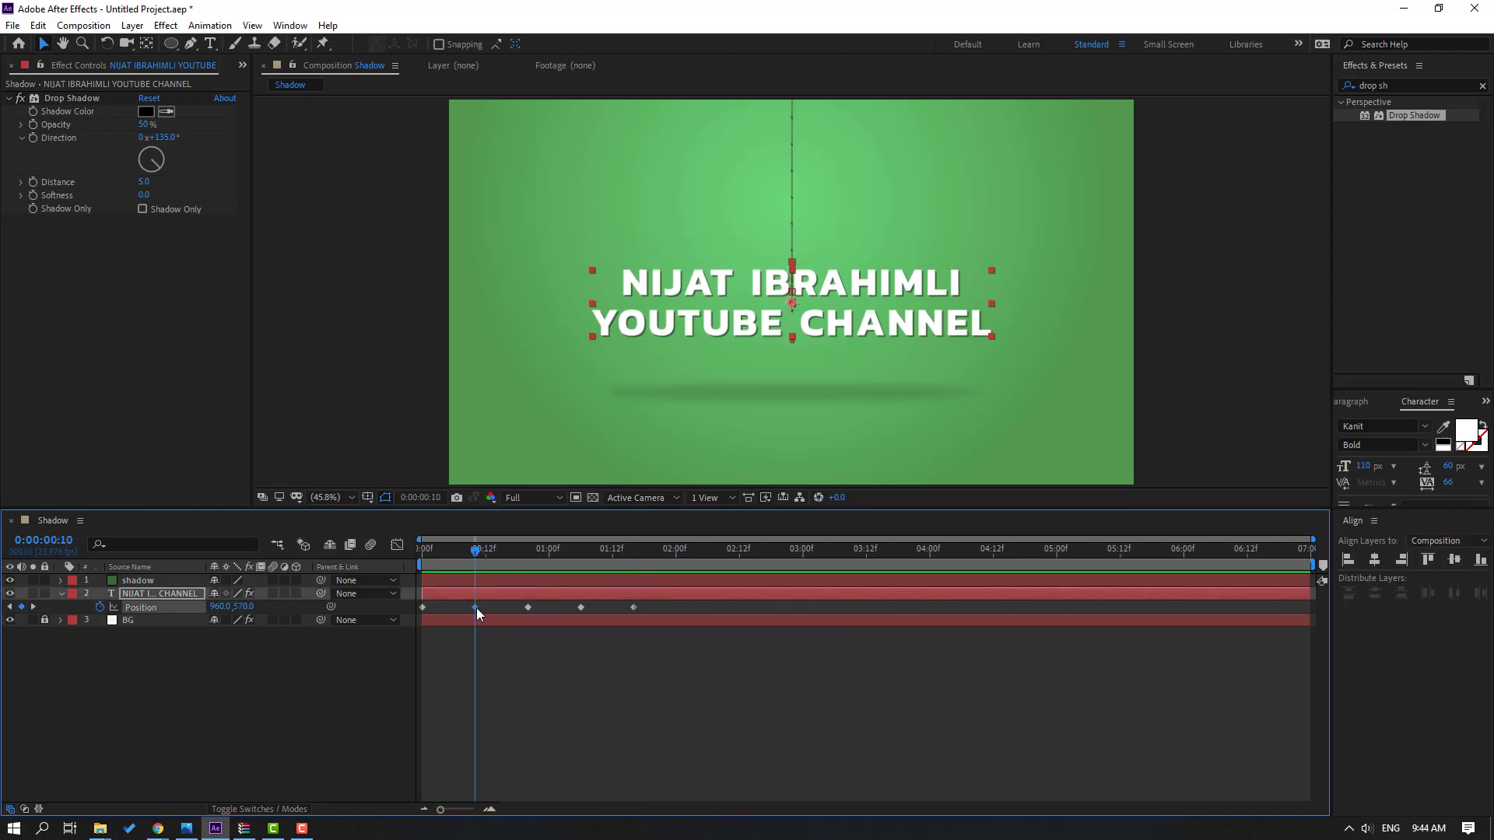
# - Change the 0:10 Position keyframe's spatial interpolation from Auto Bezier to Linear and preview
pyautogui.rightClick(476, 608)
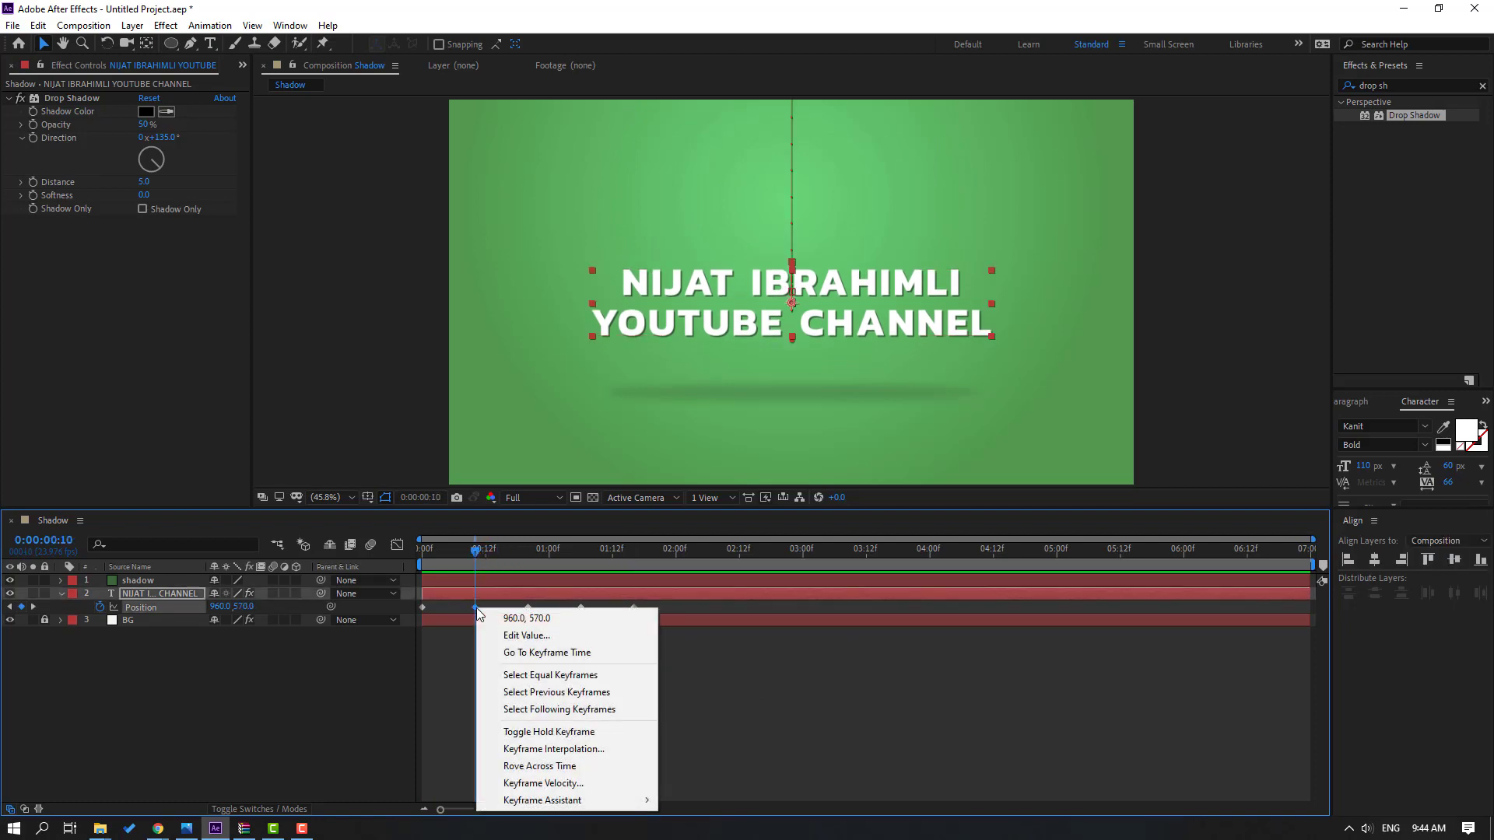
pyautogui.click(553, 749)
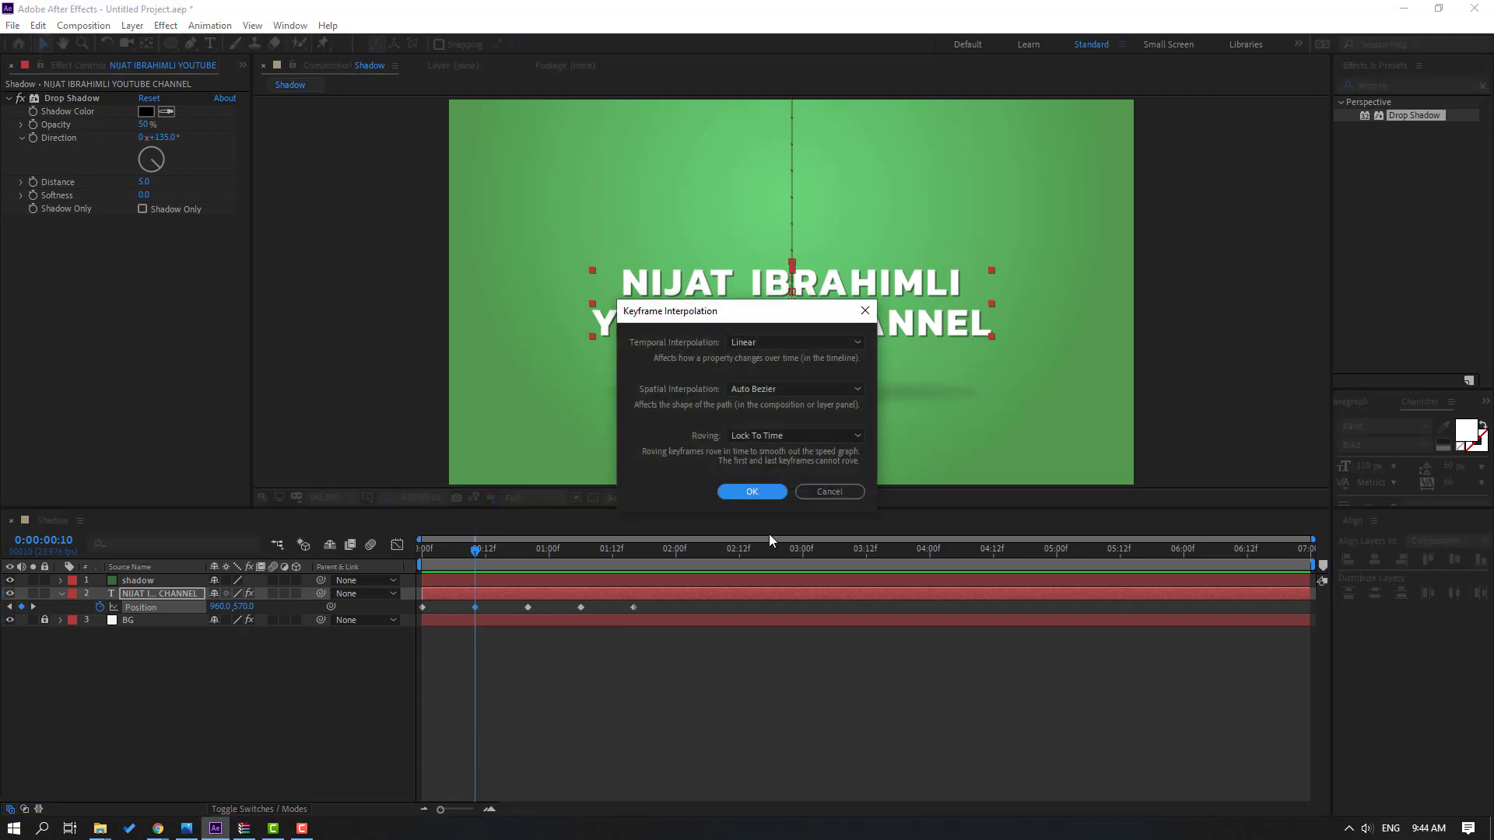
pyautogui.click(754, 391)
pyautogui.click(758, 424)
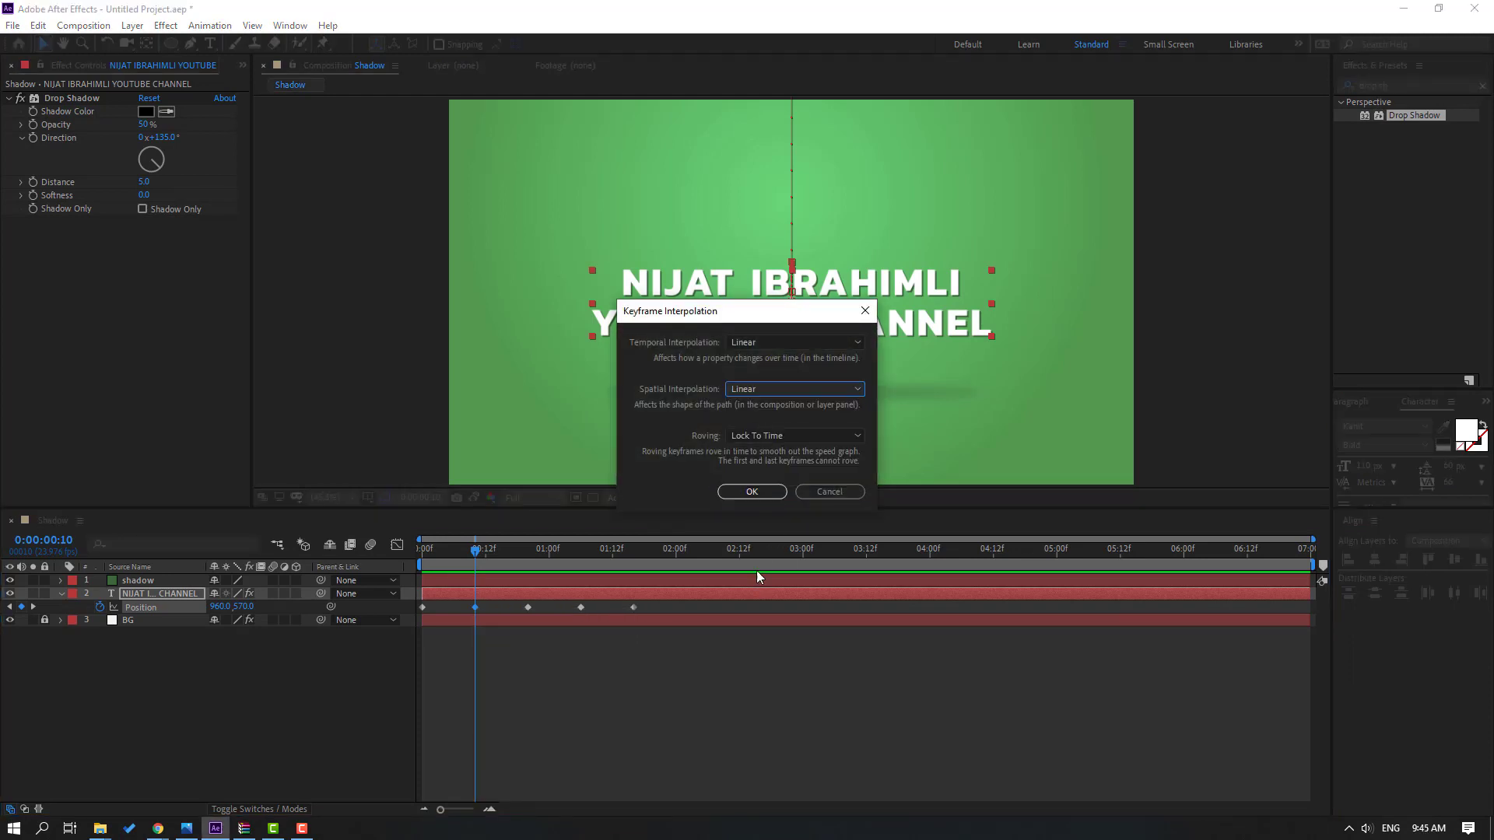
pyautogui.click(753, 490)
pyautogui.press('space')
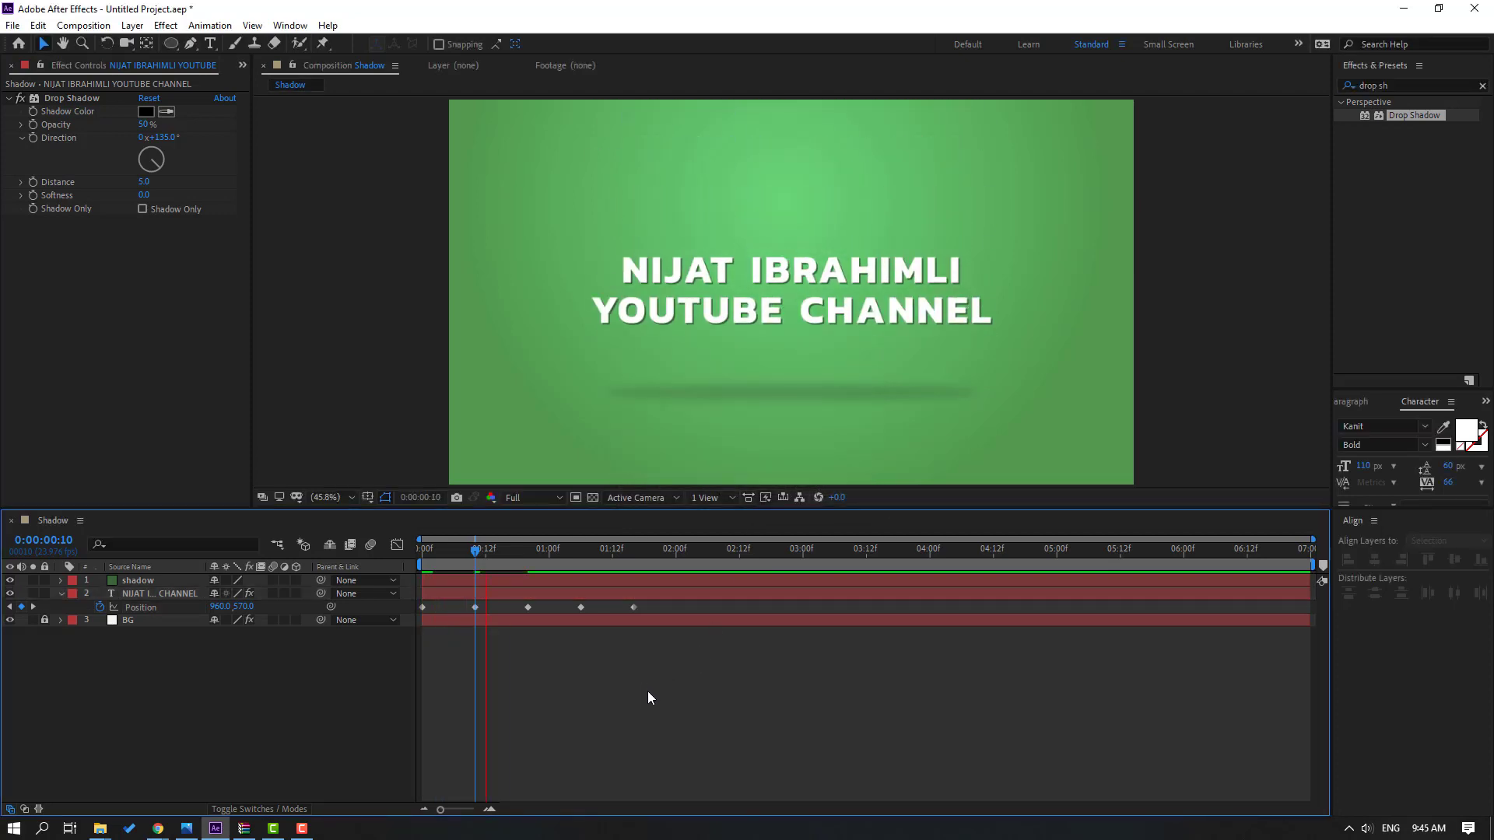
pyautogui.press('space')
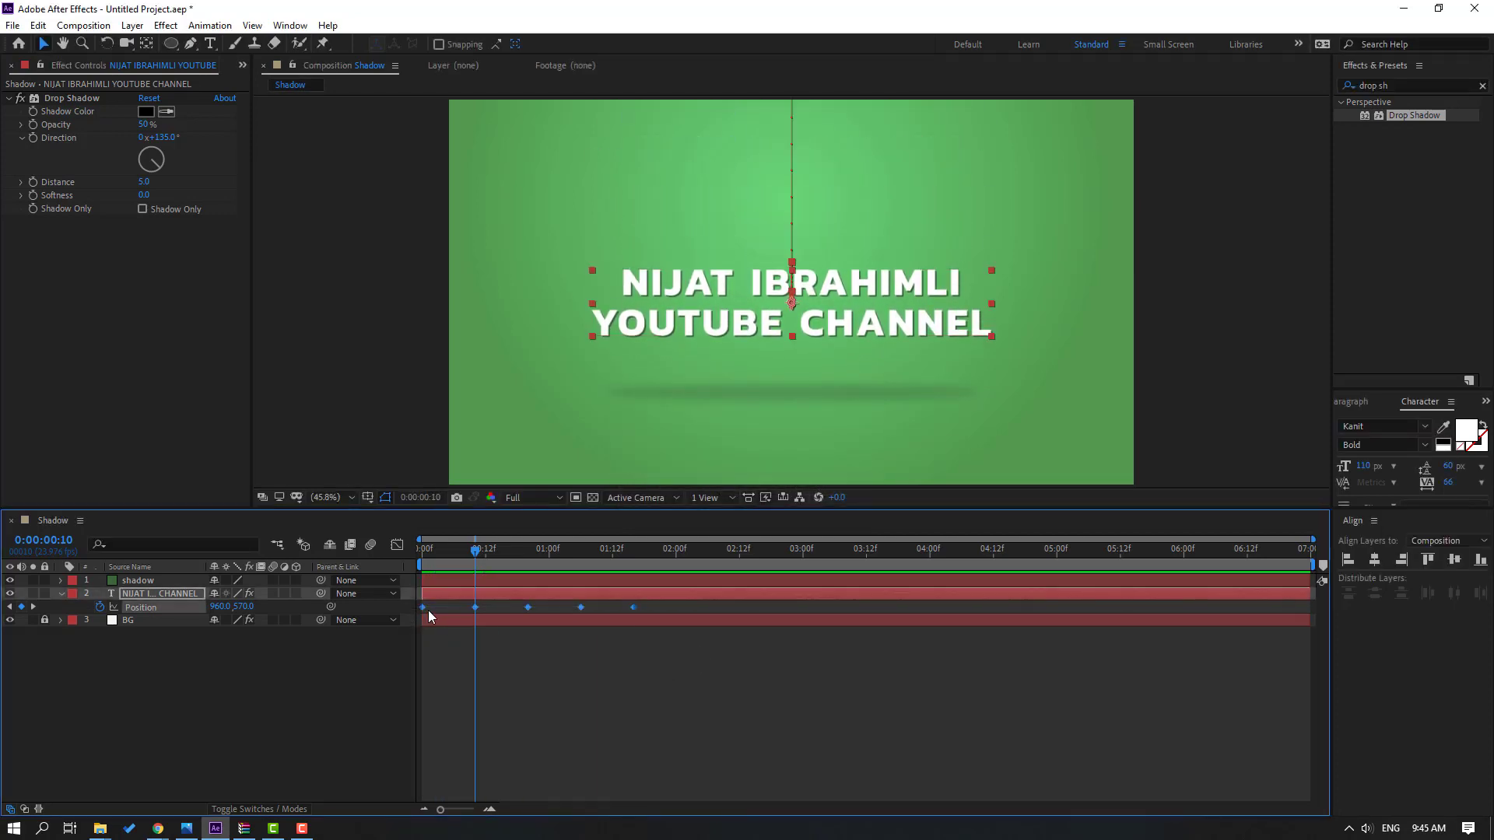
# - Apply Easy Ease In to the title's Position keyframes, preview, and show their speed graph
pyautogui.rightClick(425, 608)
pyautogui.moveTo(529, 801)
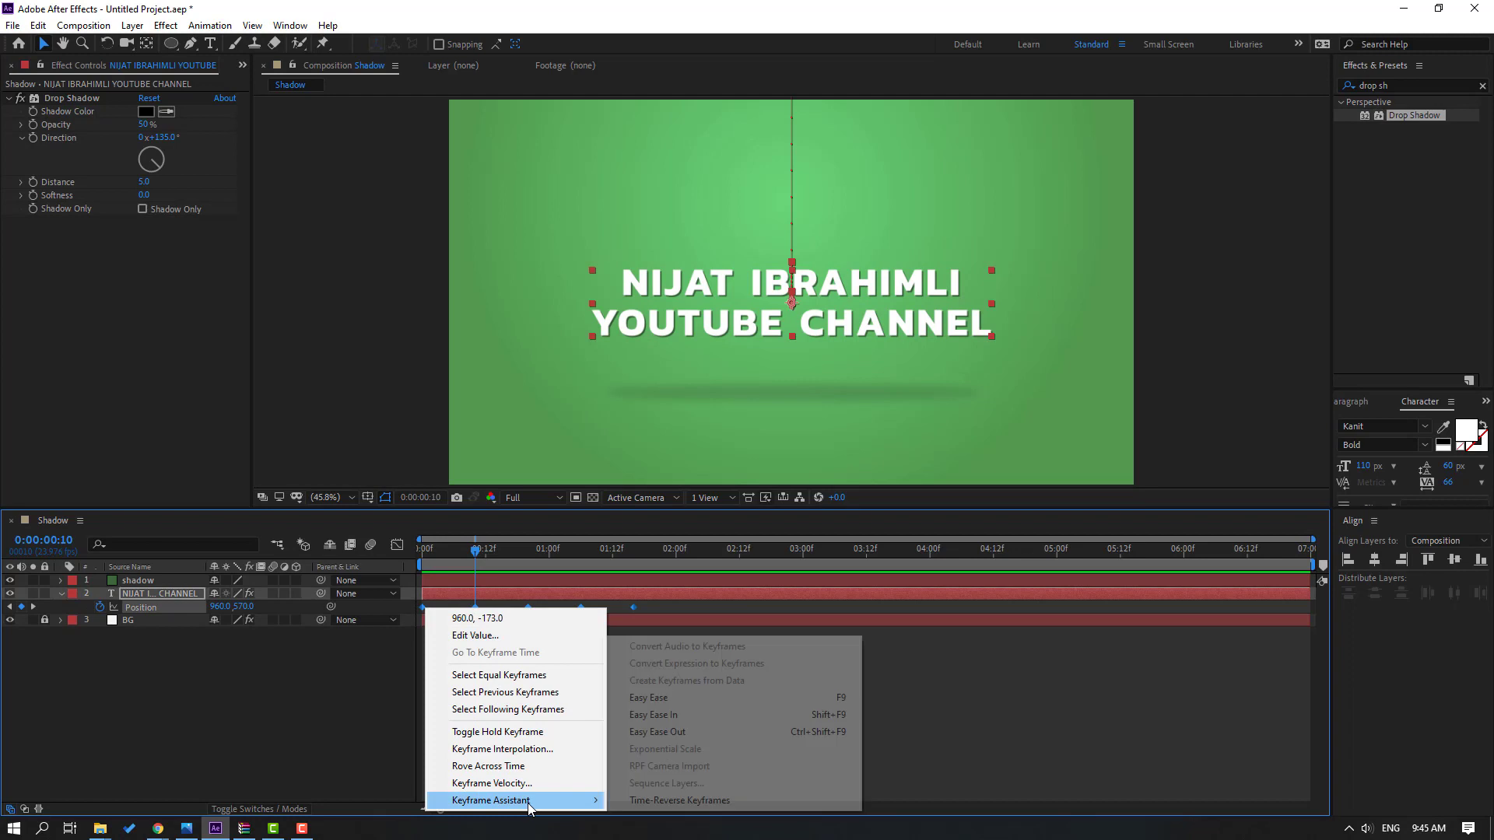
pyautogui.click(663, 717)
pyautogui.press('space')
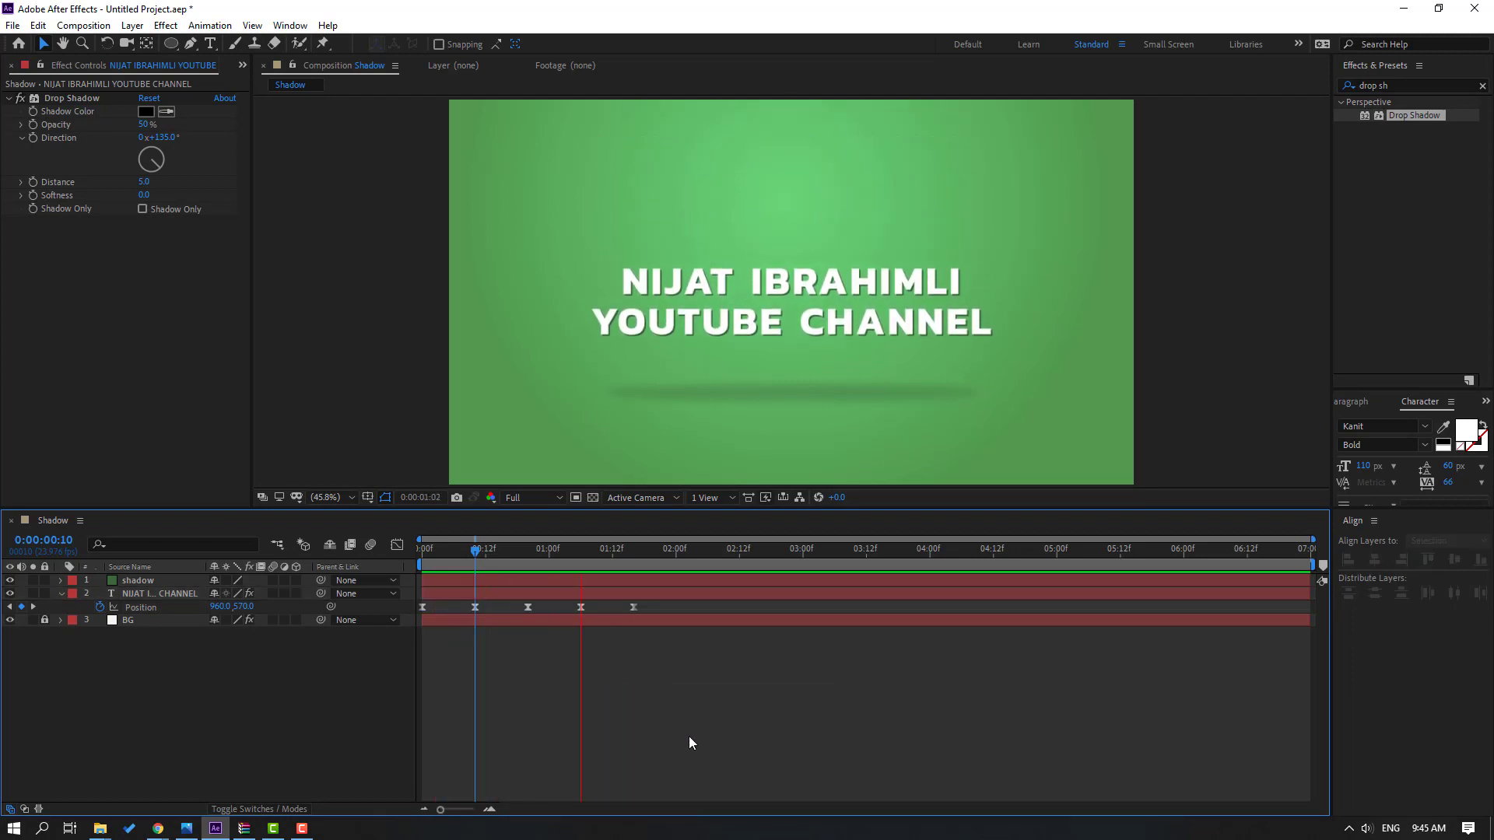
pyautogui.press('space')
pyautogui.press('space')
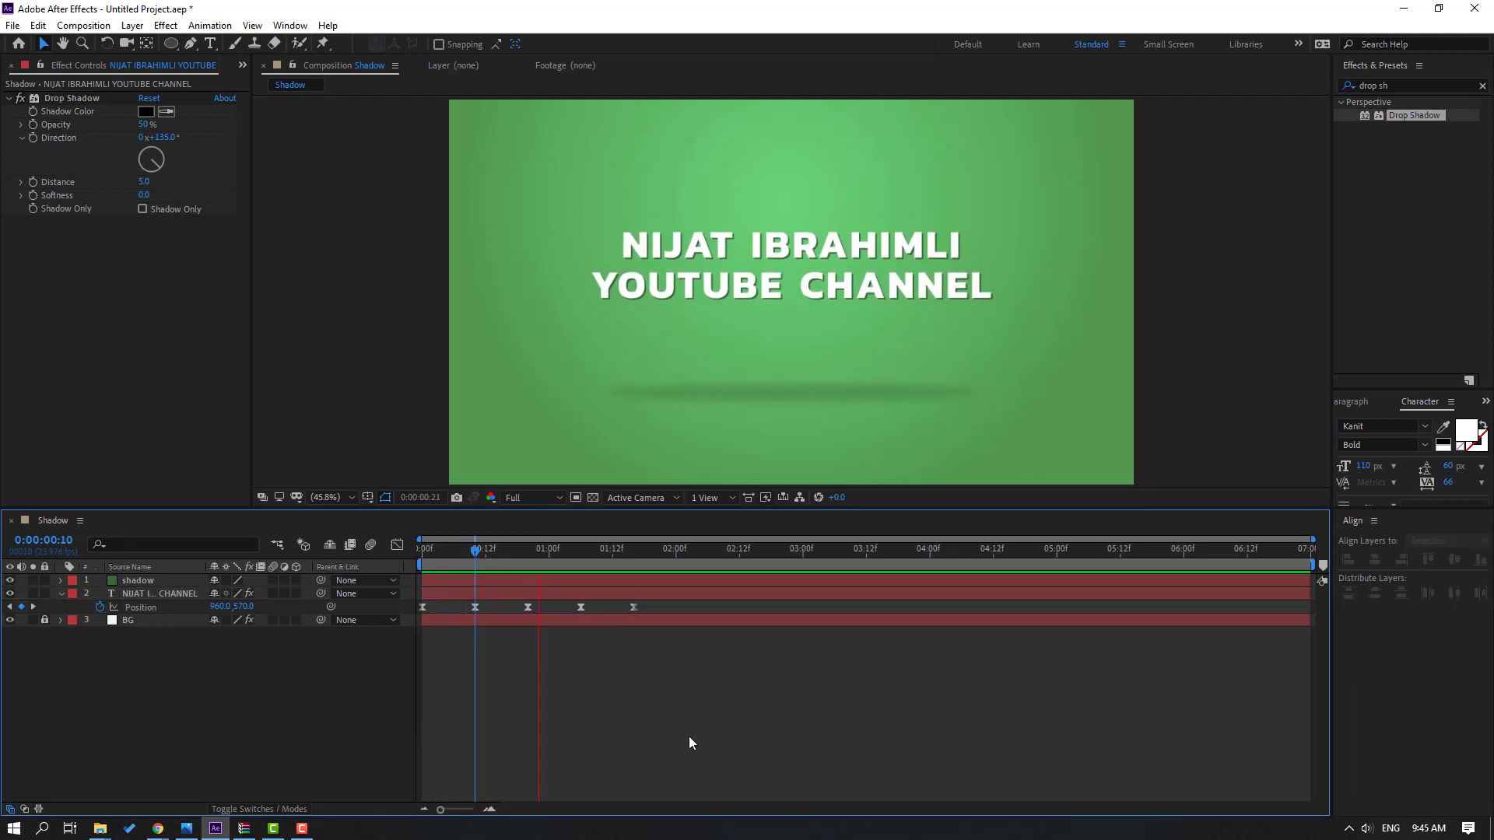
pyautogui.press('space')
pyautogui.press('space')
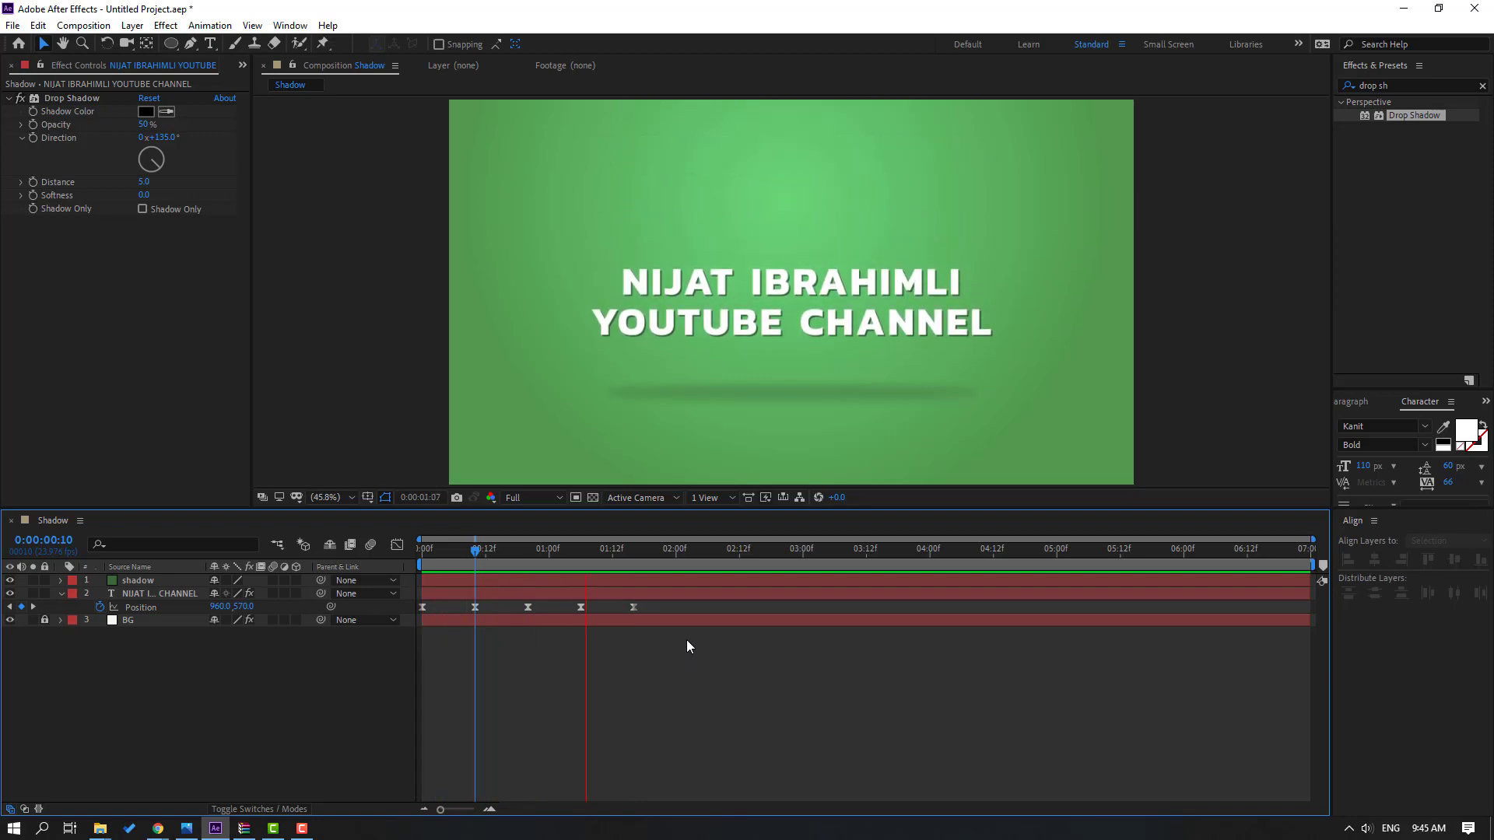
pyautogui.moveTo(686, 639); pyautogui.dragTo(441, 596)
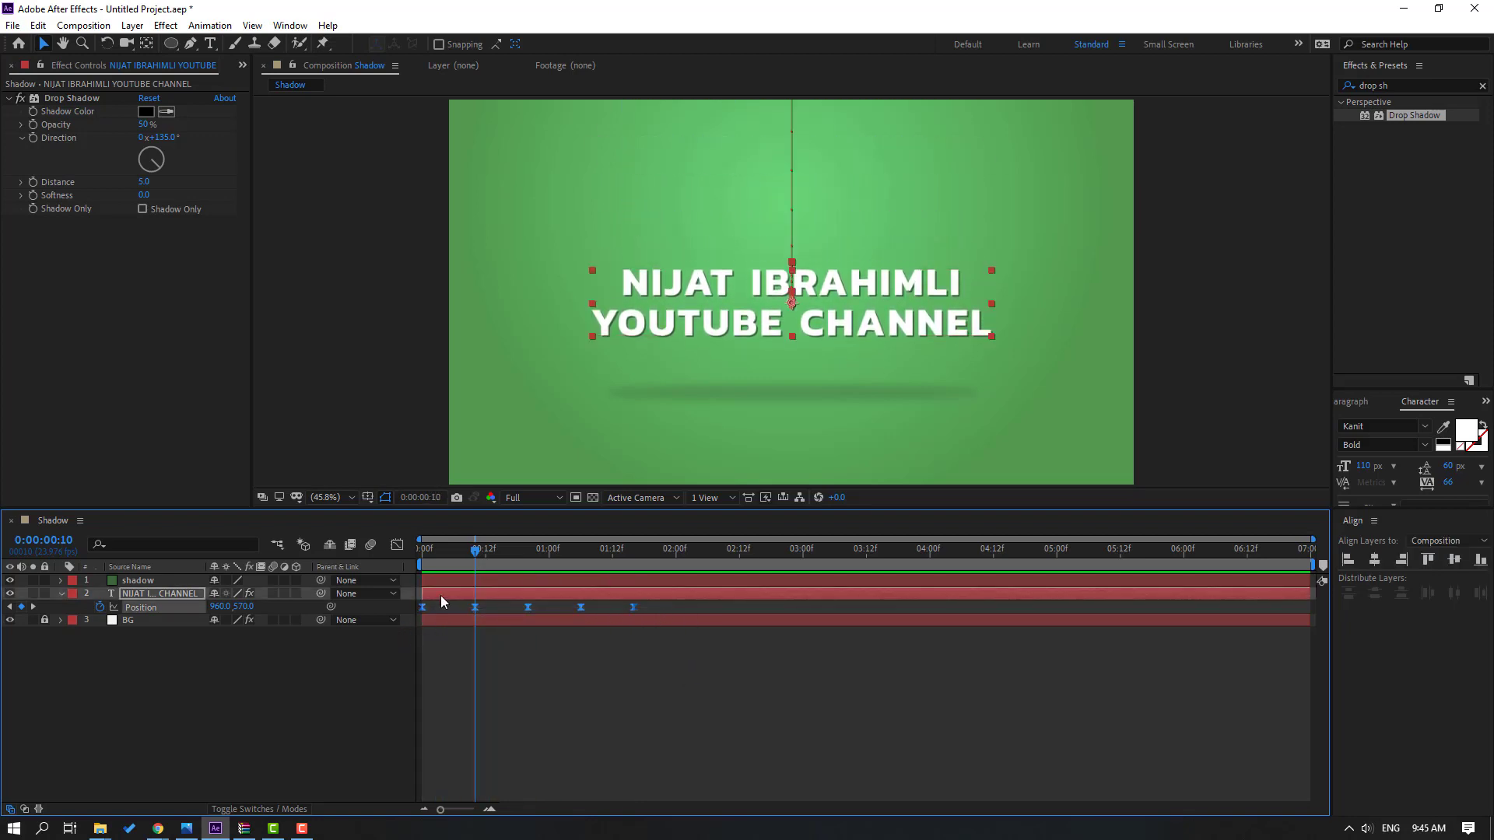
pyautogui.click(397, 545)
# - Squeeze the selected bounce keyframes into a shorter time span and preview
pyautogui.moveTo(679, 745); pyautogui.dragTo(471, 769)
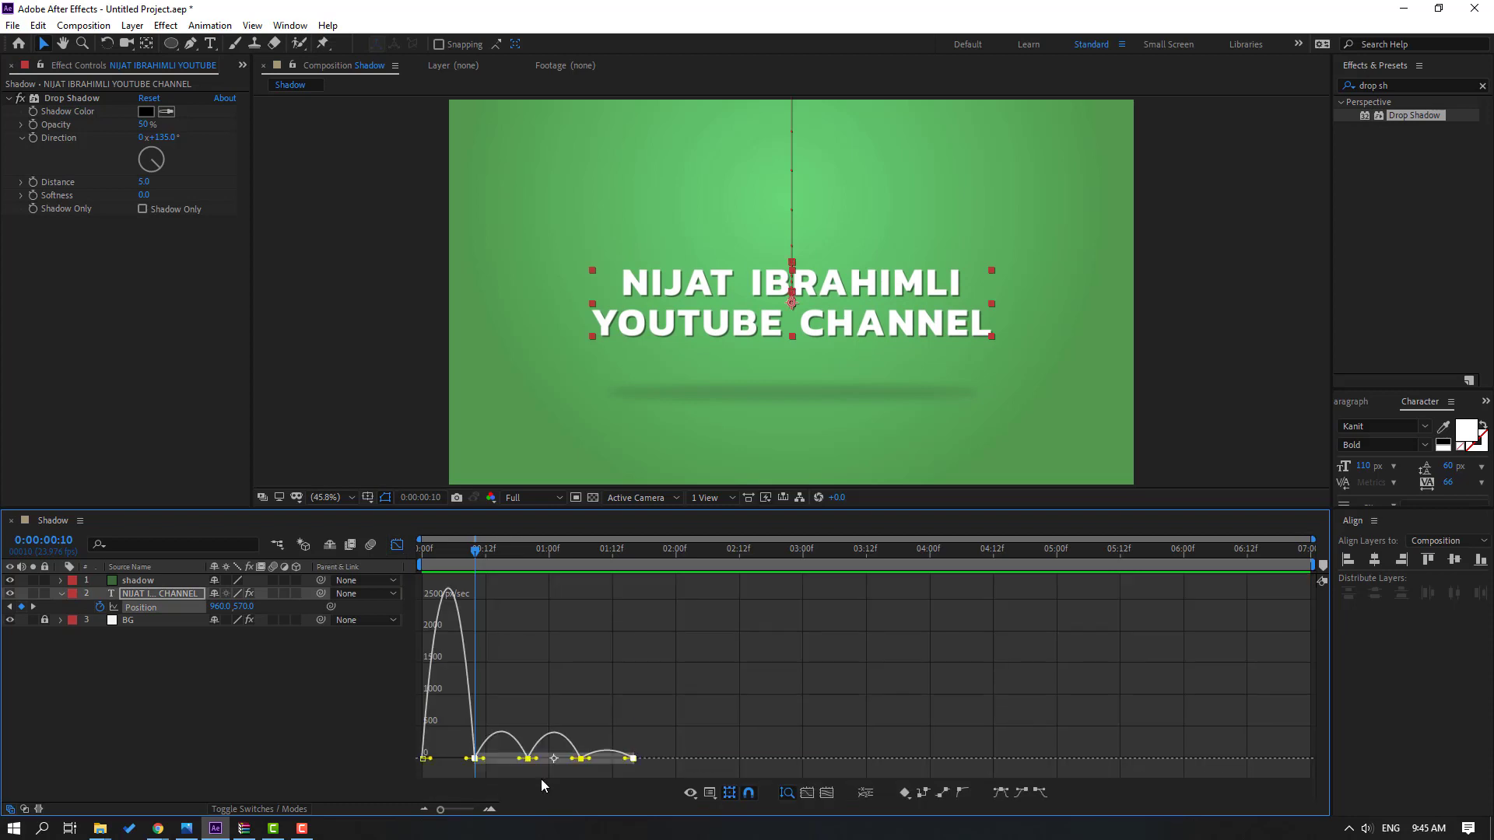
pyautogui.moveTo(633, 759); pyautogui.dragTo(600, 758)
pyautogui.press('space')
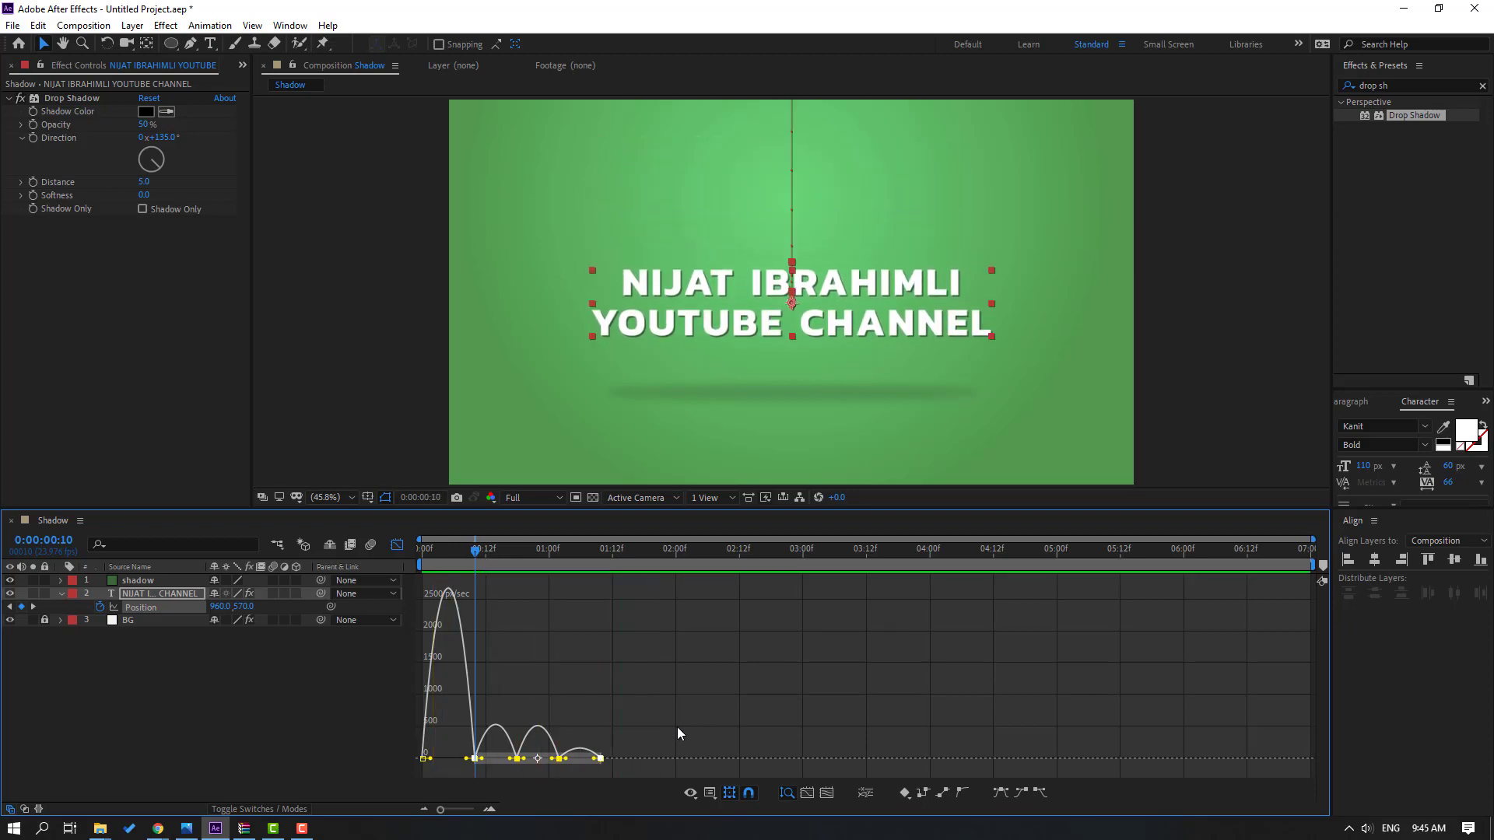
pyautogui.press('space')
# - Raise the 0:10 keyframe's influence so the first fall peaks near 4000 px/sec
pyautogui.click(471, 760)
pyautogui.moveTo(469, 765); pyautogui.dragTo(459, 719)
pyautogui.press('space')
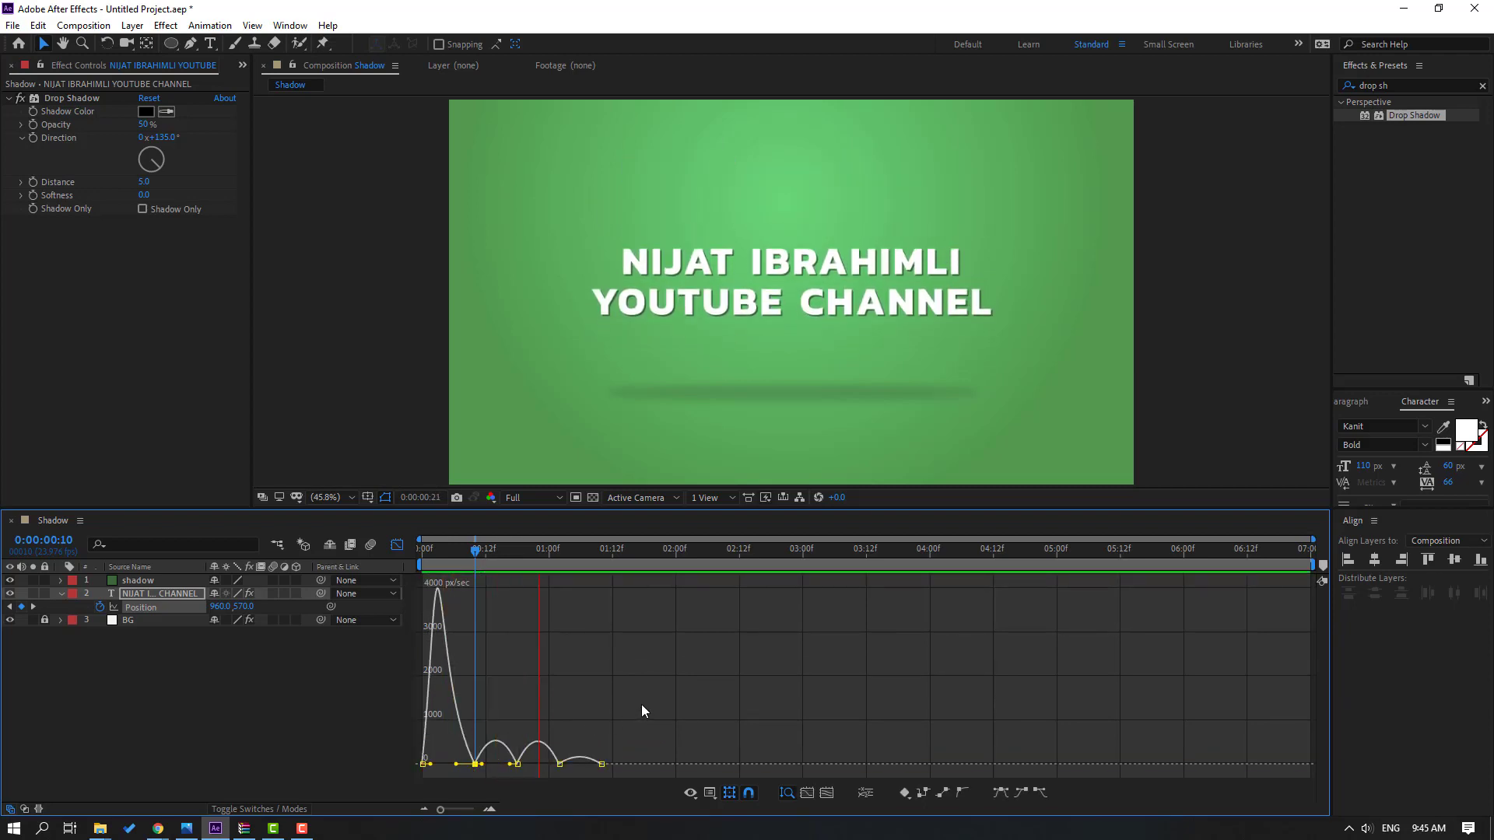
pyautogui.scroll(-2, 680, 373)
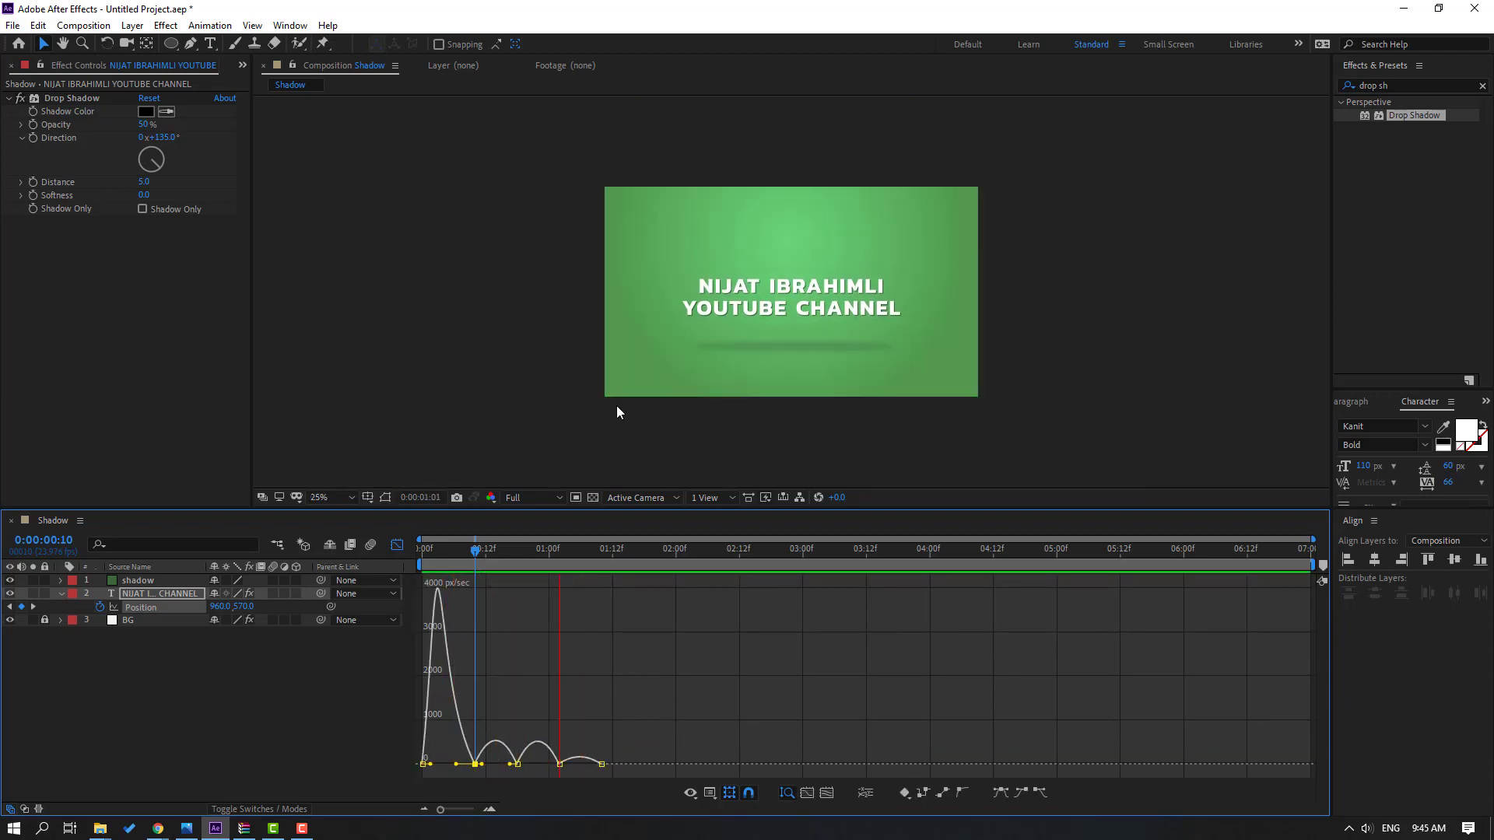
pyautogui.press('.')
pyautogui.press('space')
pyautogui.hotkey('shift', 'F3')
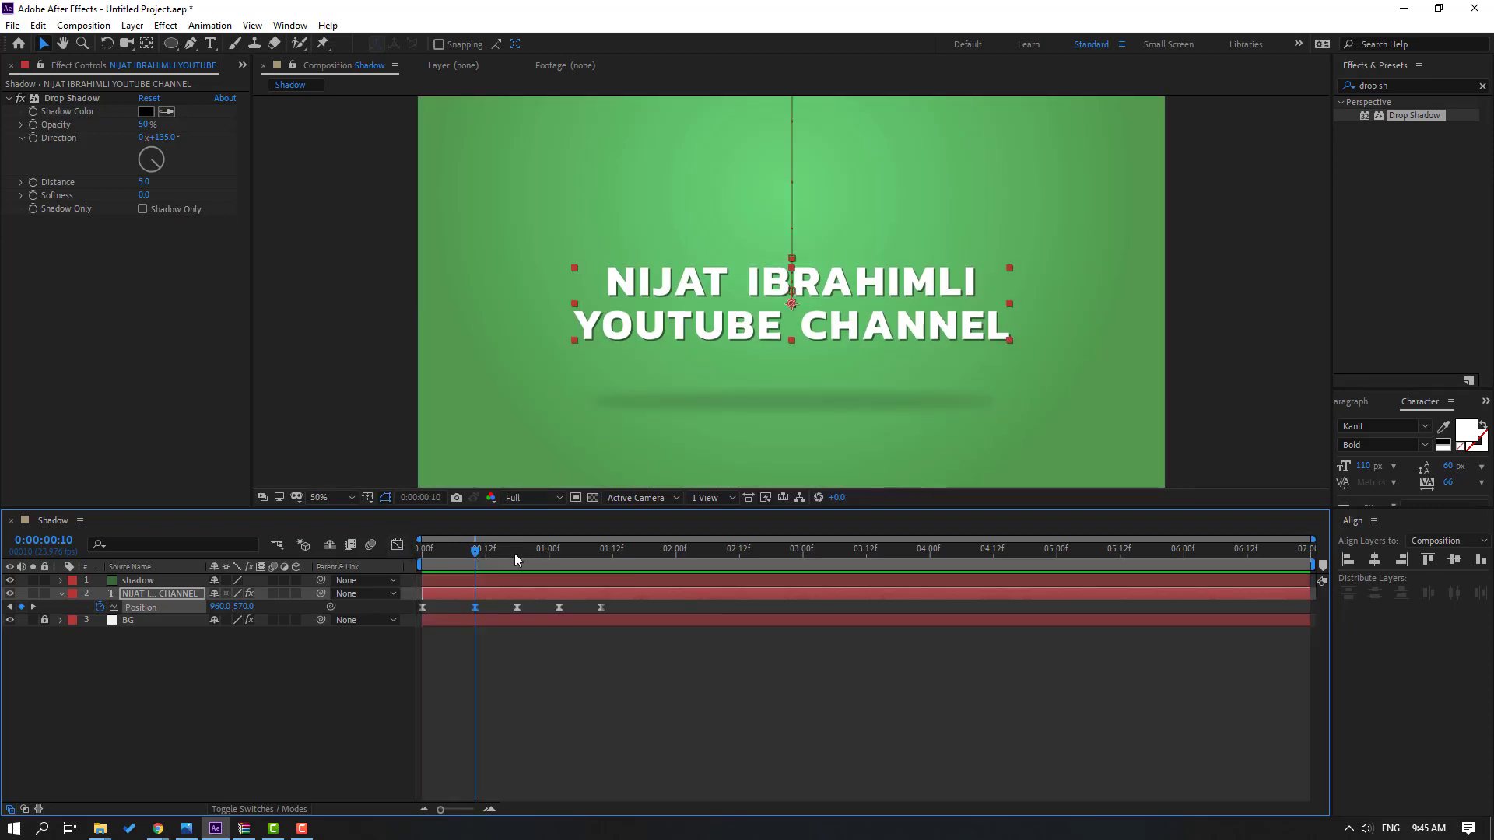
# - At 1:10, lift the title's Position Y to 522
pyautogui.press('space')
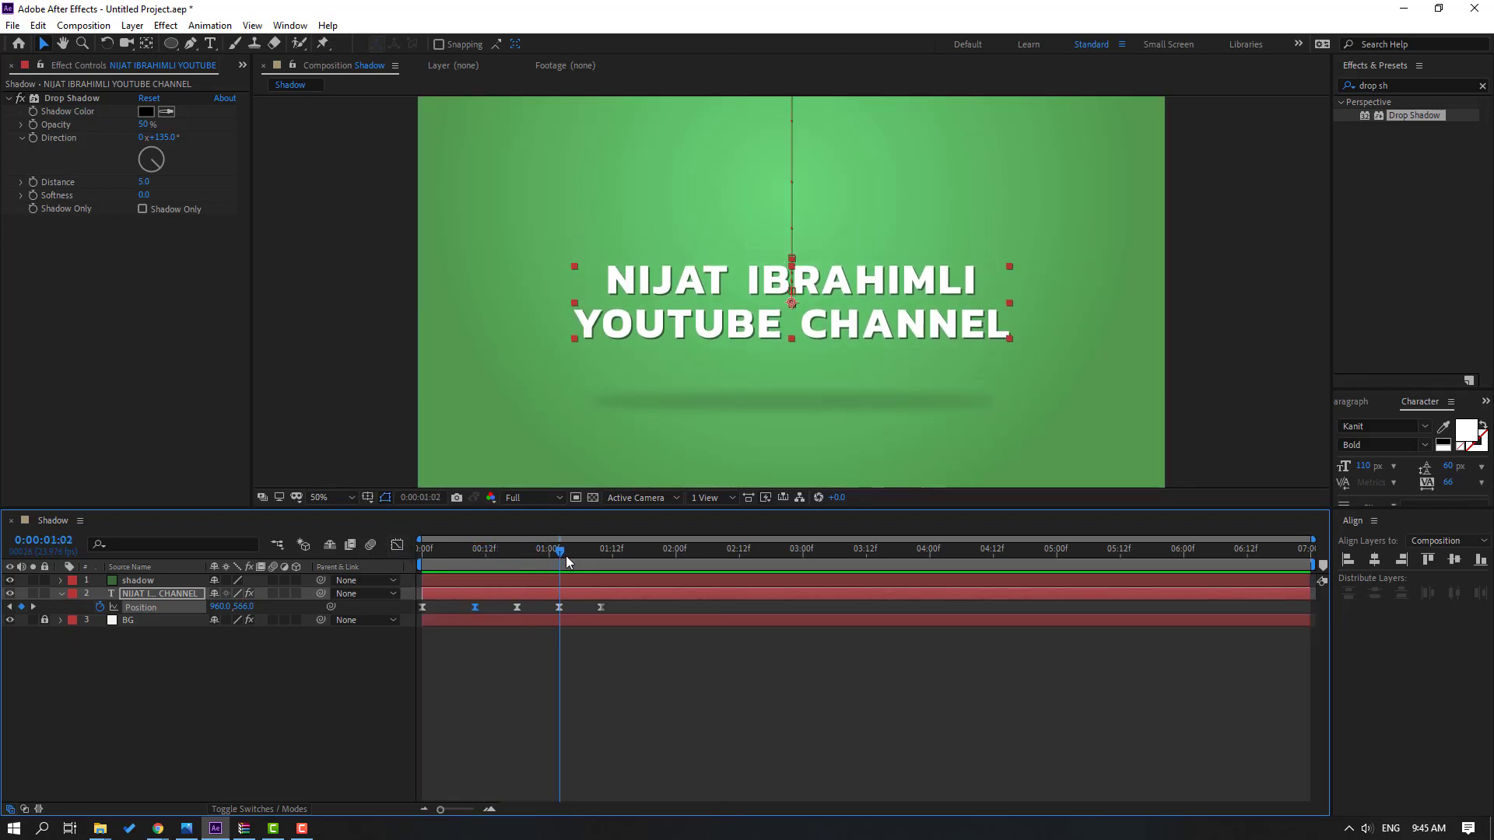
pyautogui.moveTo(566, 555); pyautogui.dragTo(605, 558)
pyautogui.click(605, 606)
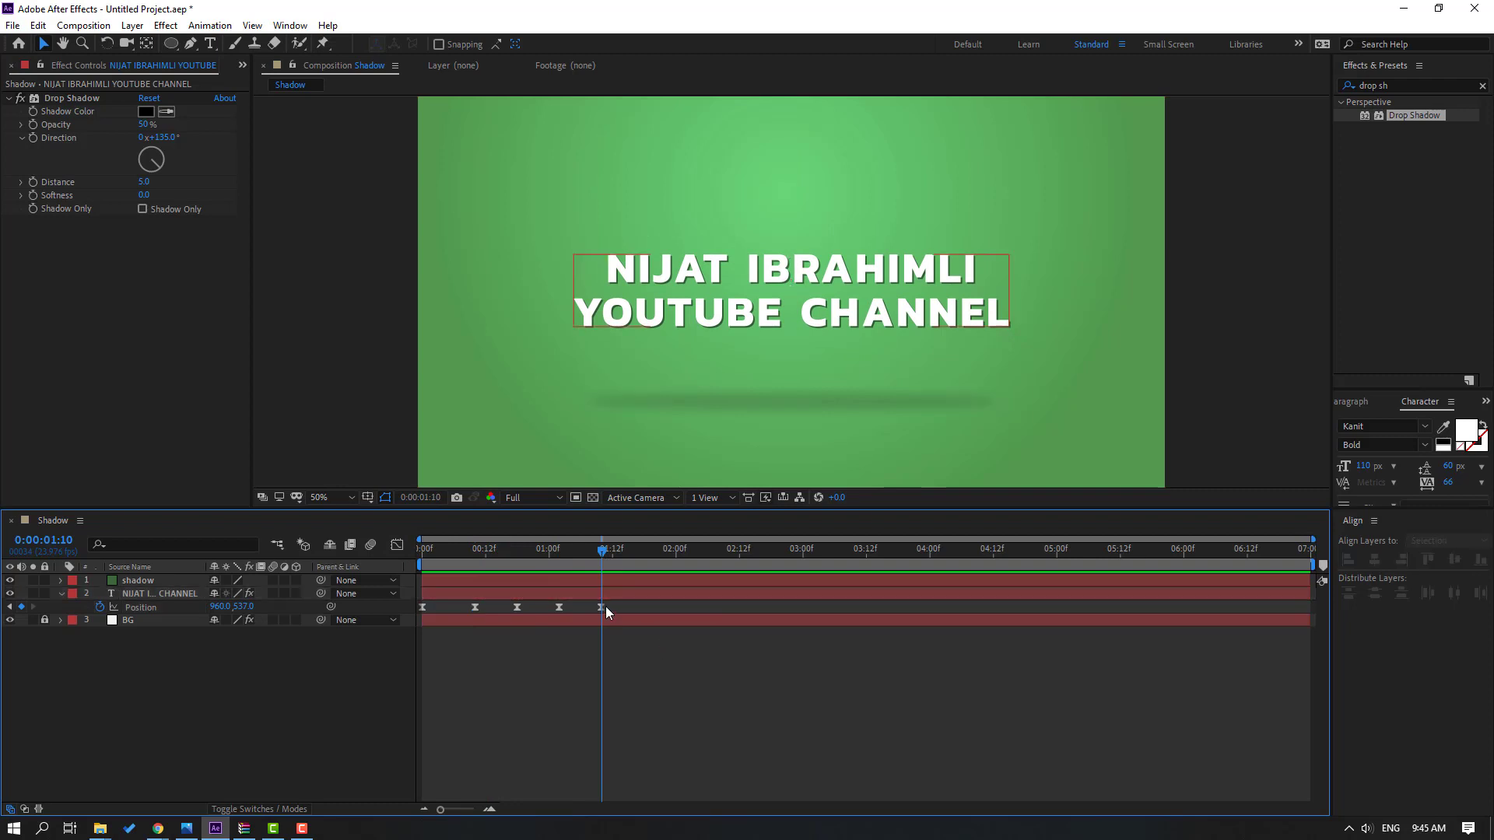
pyautogui.click(600, 607)
pyautogui.press('.')
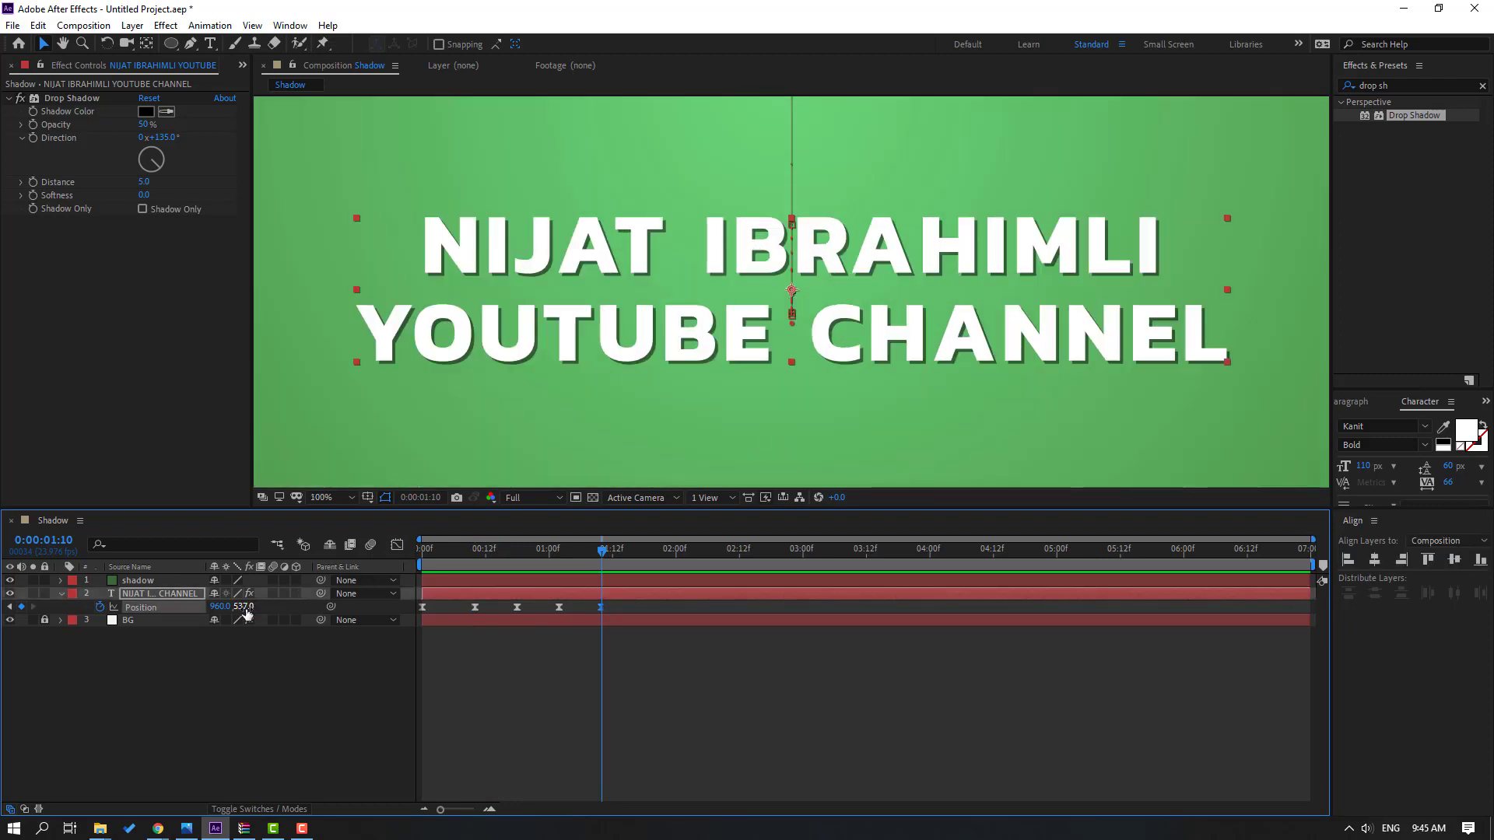
pyautogui.moveTo(247, 614); pyautogui.dragTo(235, 614)
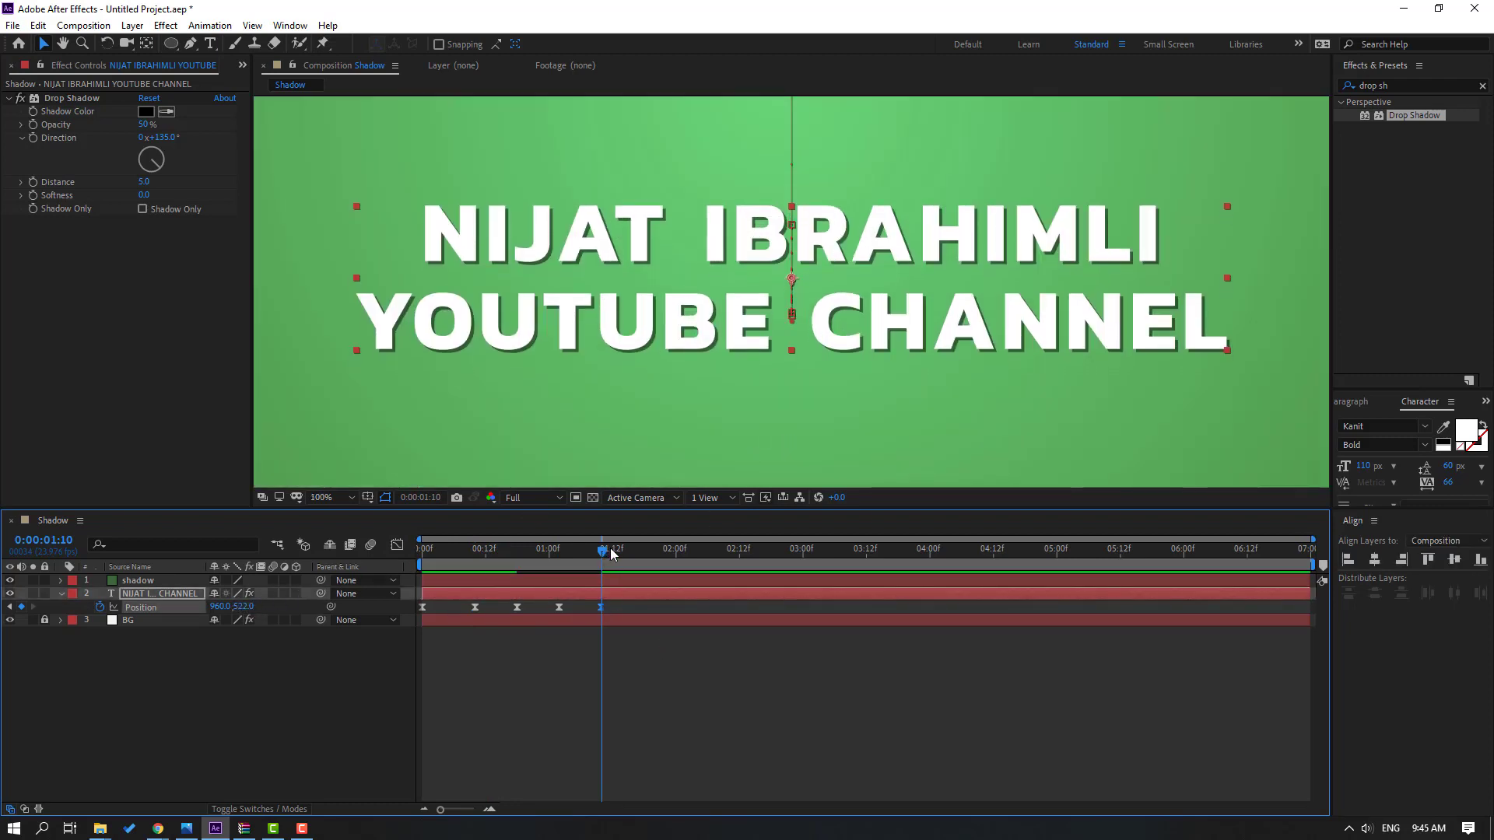
# - Add a keyframe at 1:17 landing the title at Y 539, then preview the extra bounce
pyautogui.moveTo(611, 553); pyautogui.dragTo(634, 553)
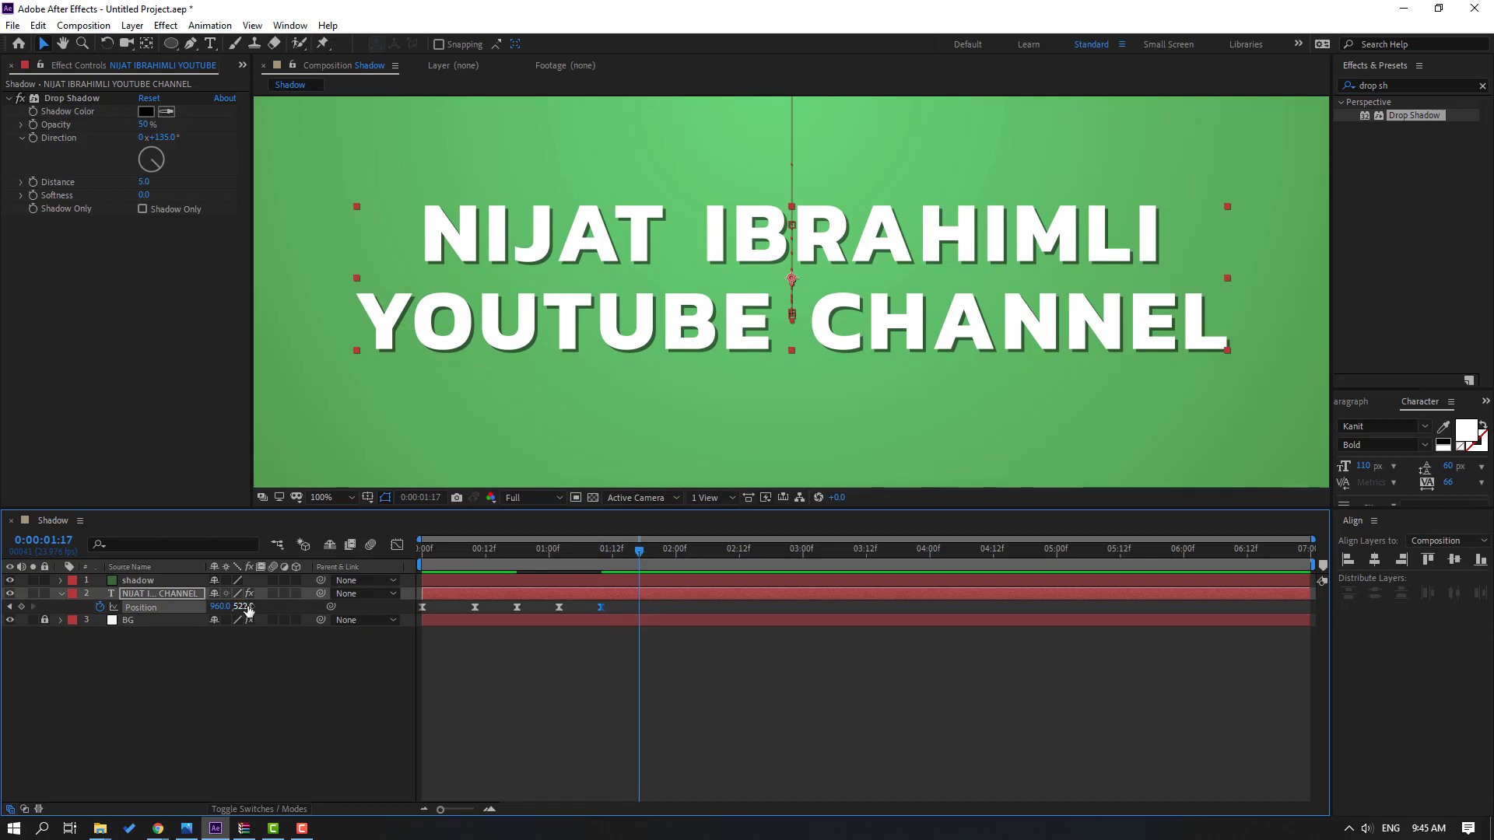
pyautogui.moveTo(247, 611); pyautogui.dragTo(261, 610)
pyautogui.press(',')
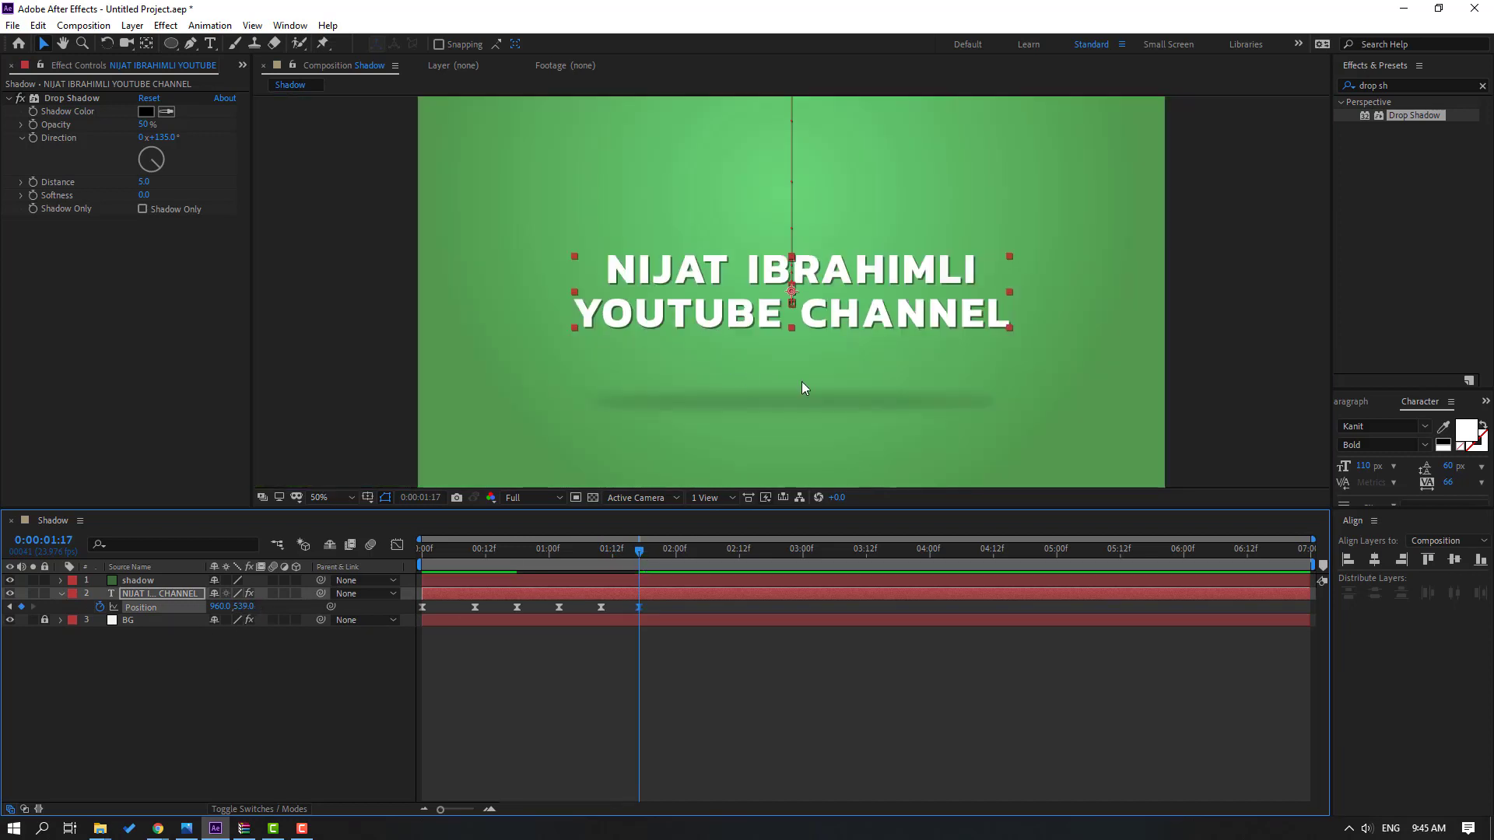
pyautogui.press('space')
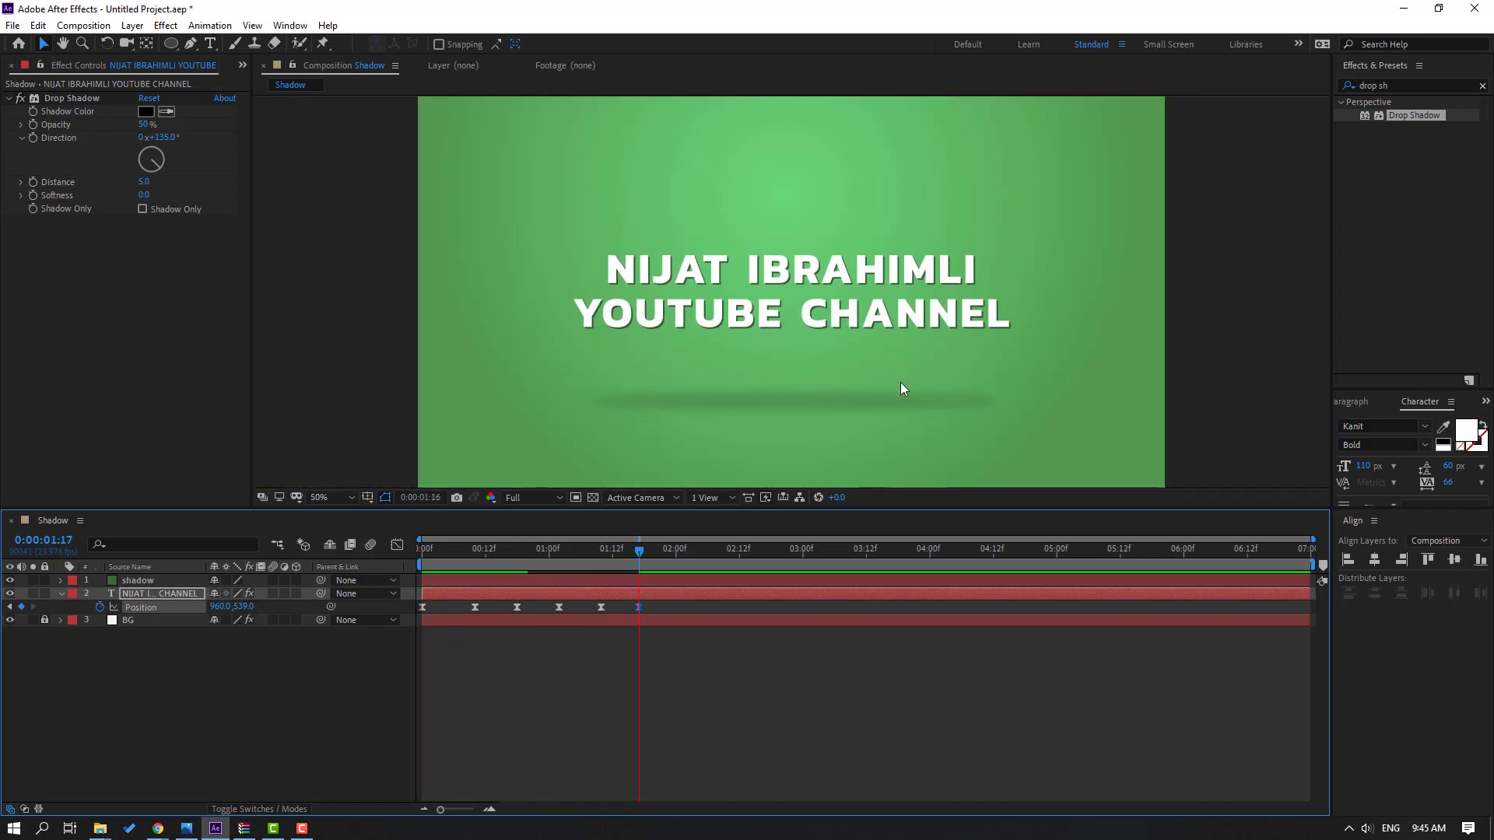
pyautogui.press(',')
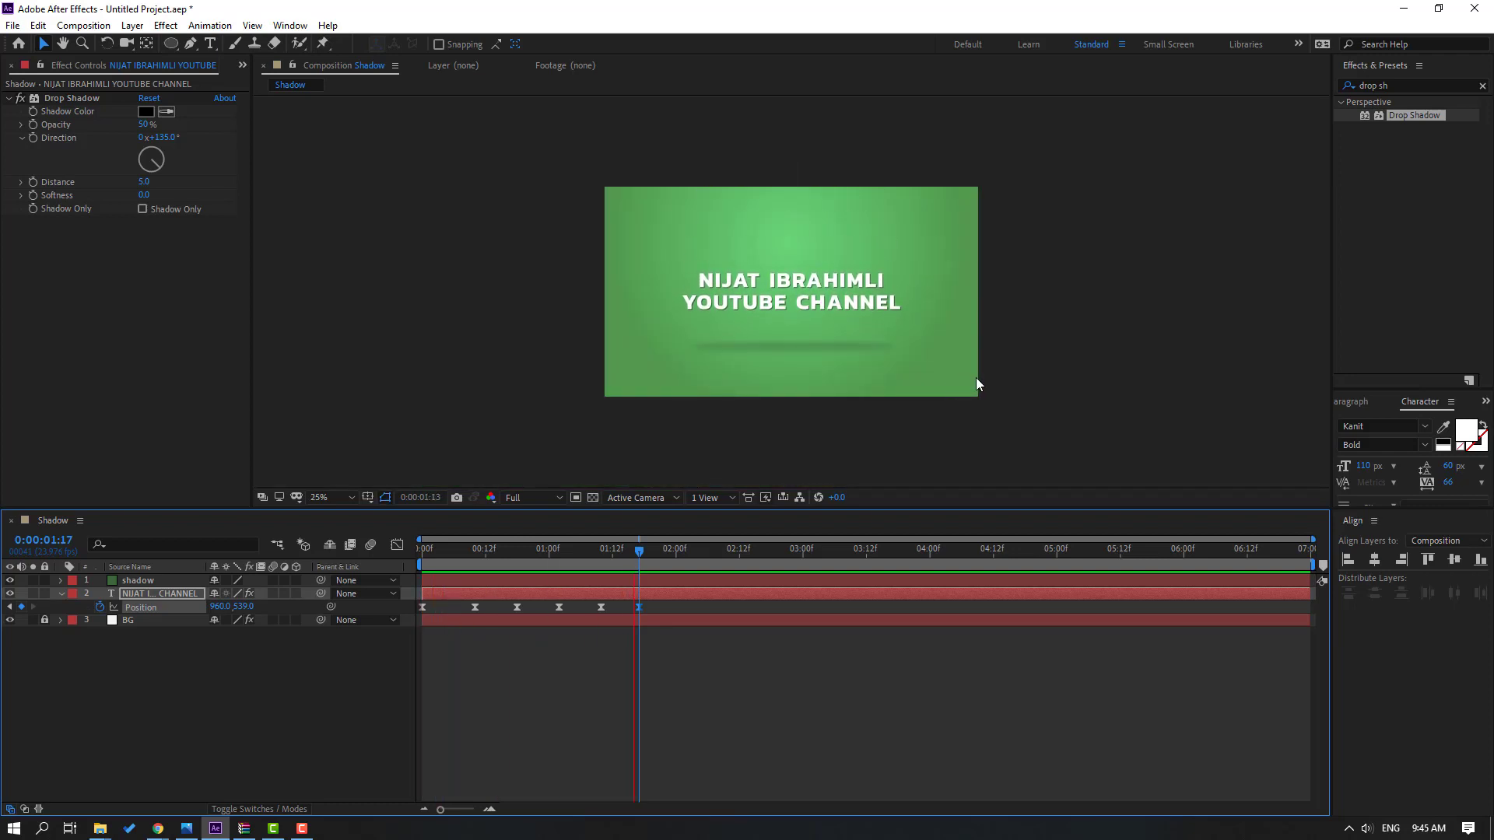
pyautogui.press('space')
pyautogui.press('.')
pyautogui.moveTo(615, 552); pyautogui.dragTo(358, 567)
# - Keyframe the title's Rotation at 0:00 with a 12° starting tilt and check frame 10
pyautogui.press(',')
pyautogui.moveTo(816, 292); pyautogui.dragTo(797, 310)
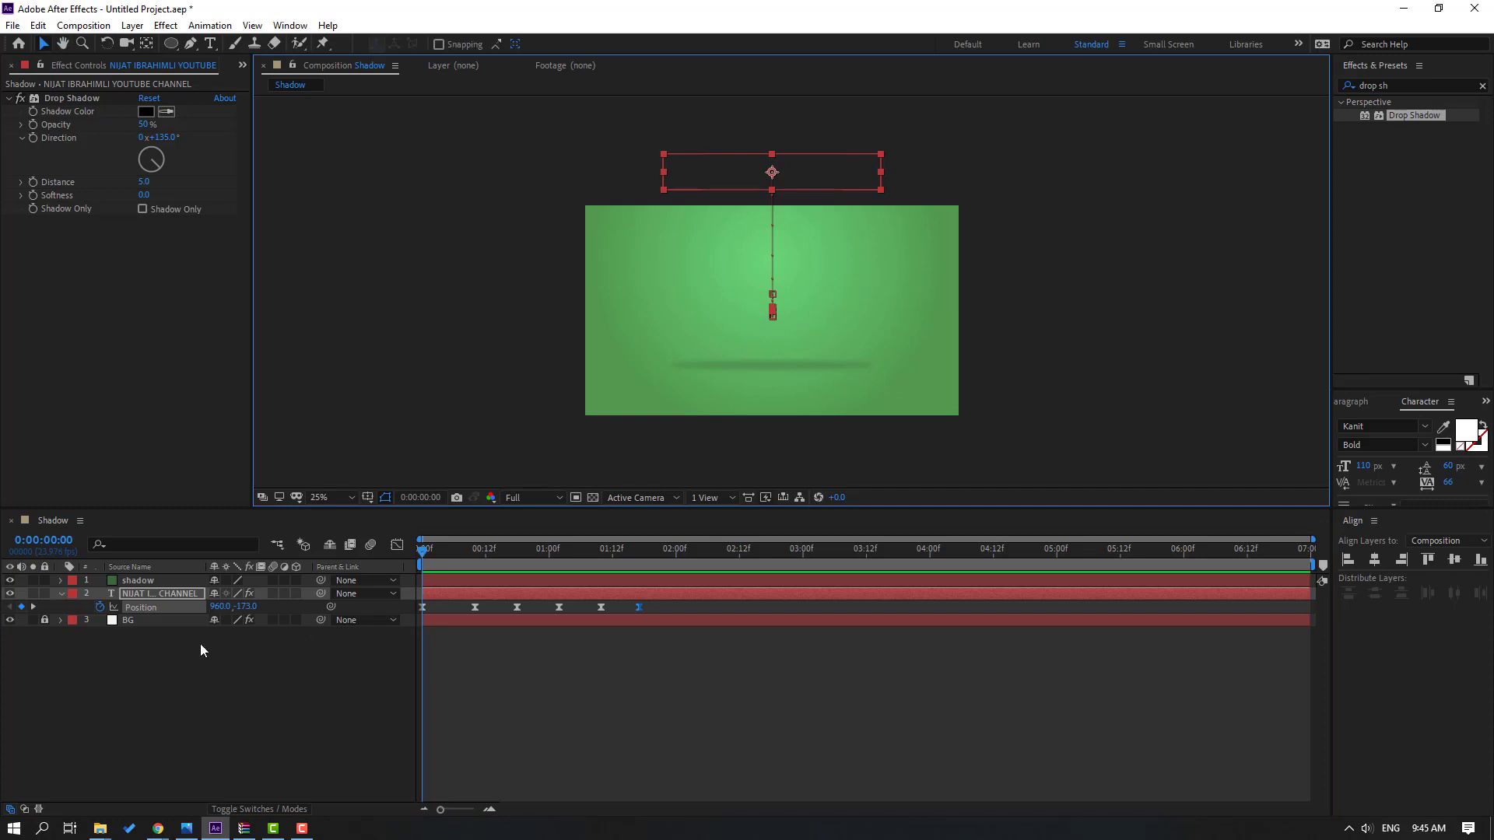
pyautogui.hotkey('shift', 'r')
pyautogui.click(100, 620)
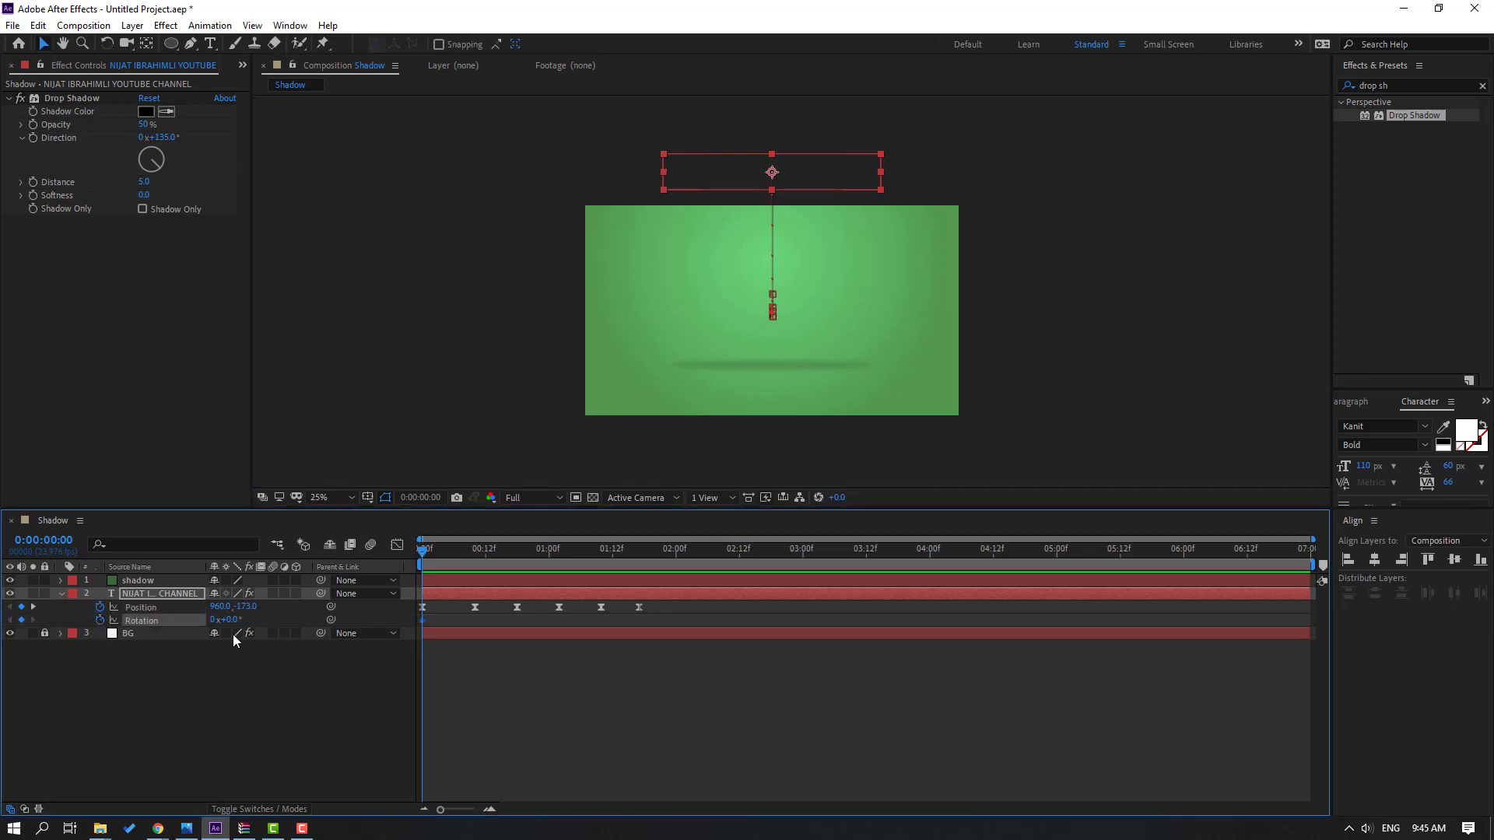
pyautogui.moveTo(234, 620)
pyautogui.mouseDown()
pyautogui.moveTo(246, 608)
pyautogui.moveTo(232, 609)
pyautogui.mouseUp()
pyautogui.click(465, 640)
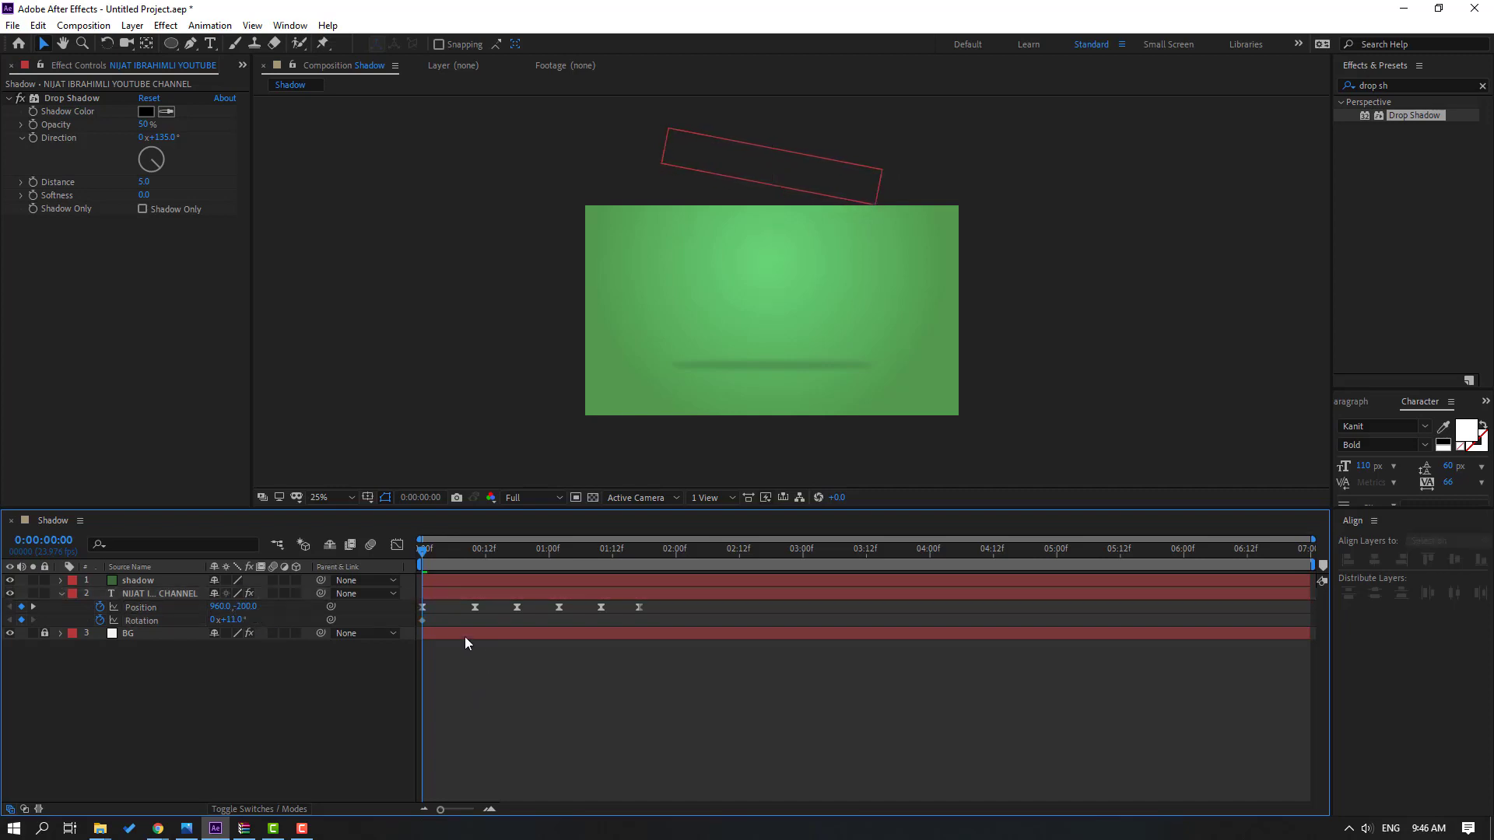
pyautogui.moveTo(429, 550); pyautogui.dragTo(474, 550)
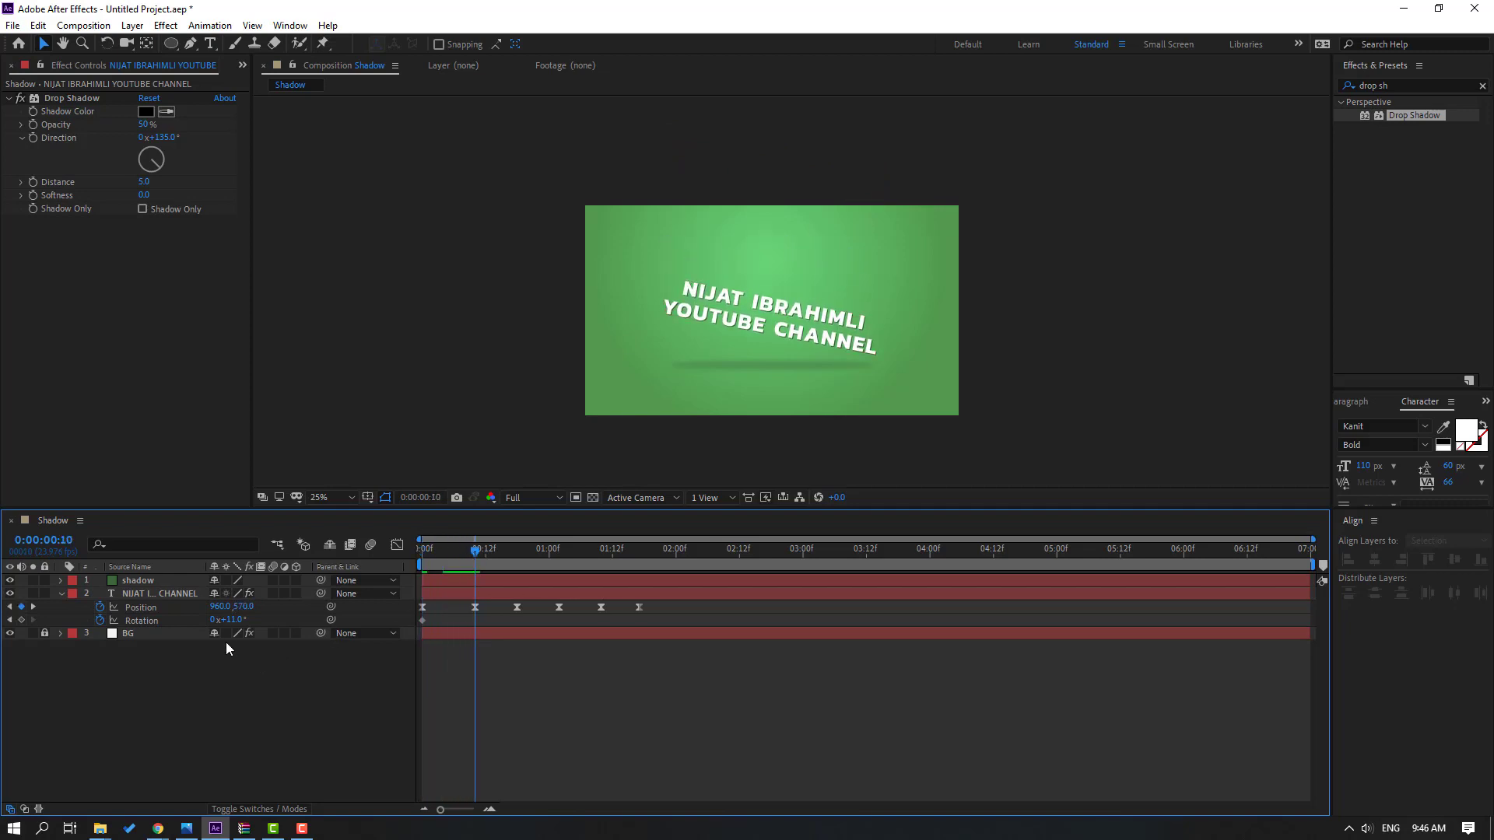
pyautogui.press('Home')
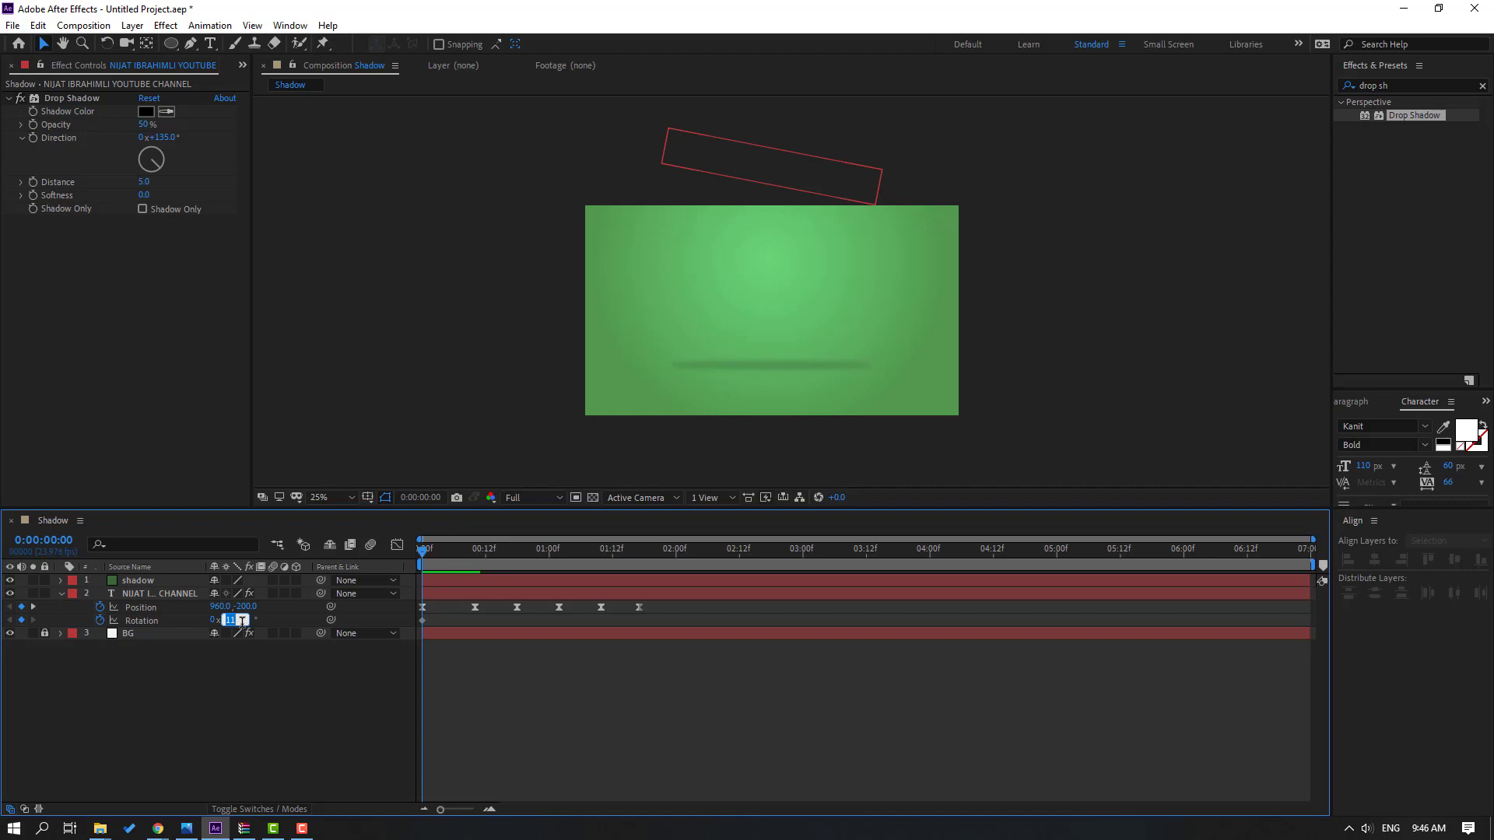
pyautogui.press('Return')
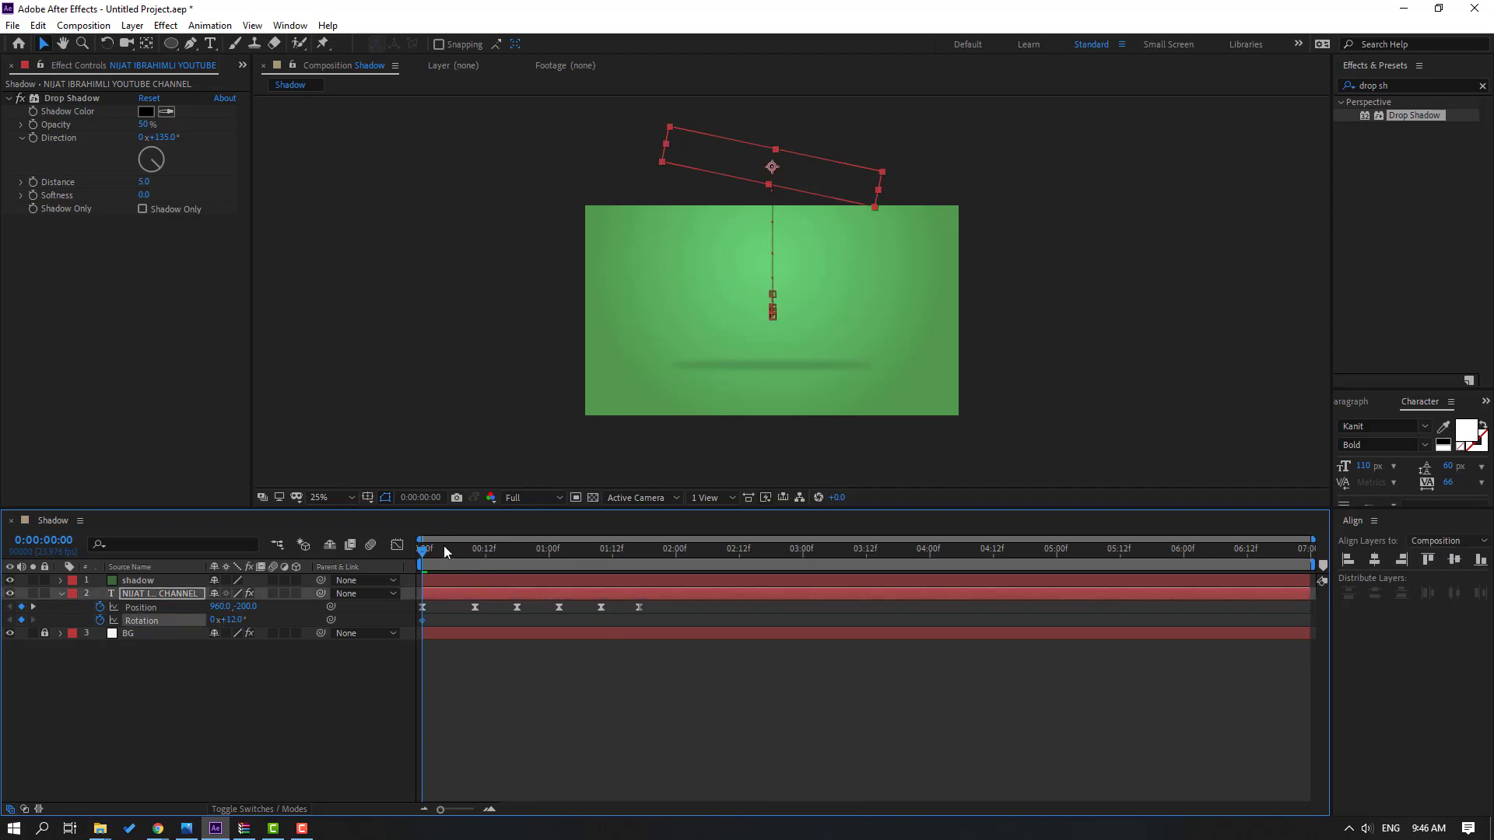
pyautogui.moveTo(437, 550); pyautogui.dragTo(474, 549)
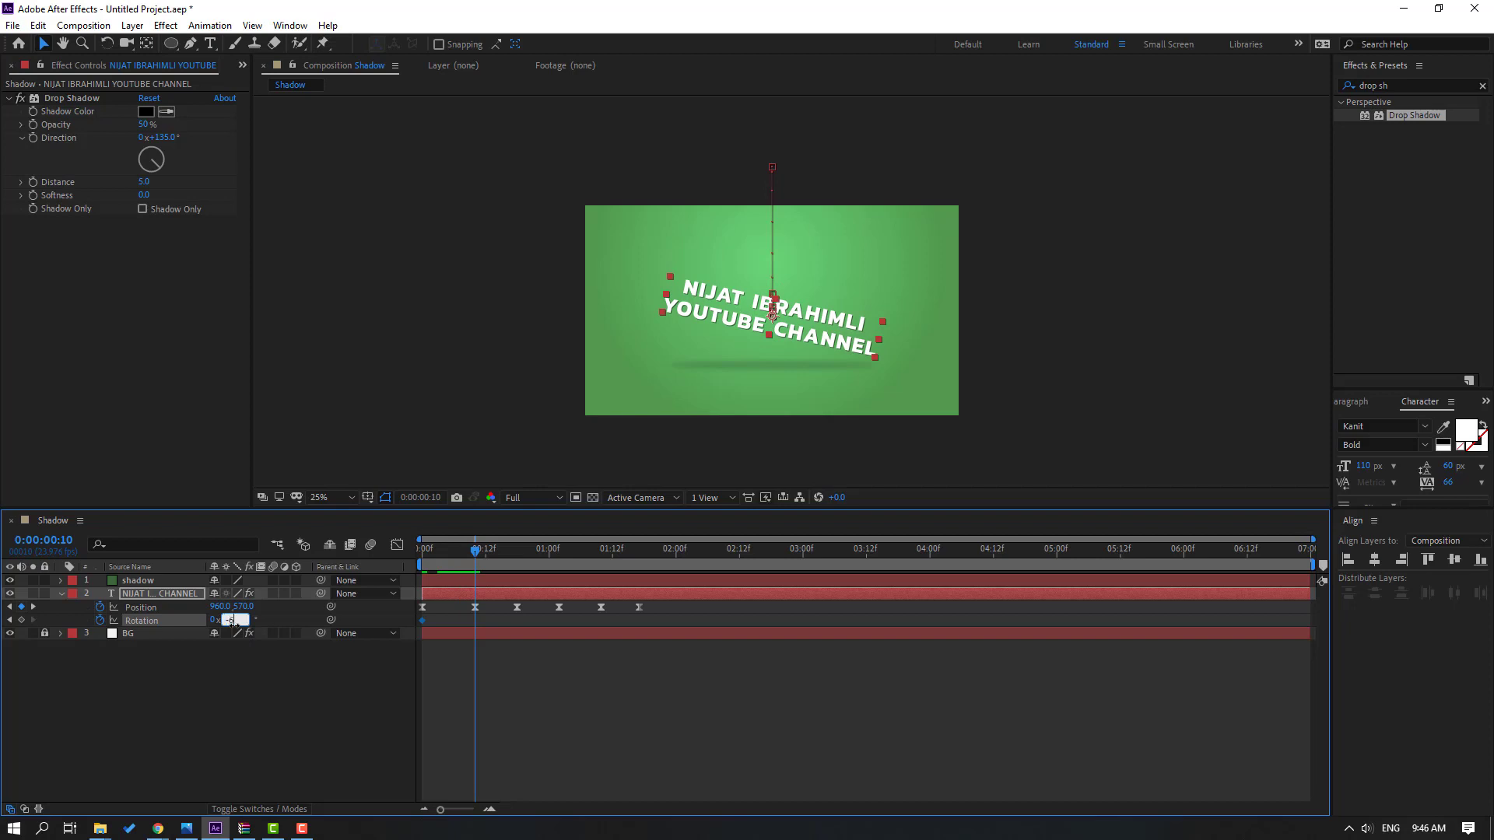
# - Set Rotation keyframes of -6° at frame 10 and +3° at frame 18
pyautogui.click(233, 620)
pyautogui.write('-6')
pyautogui.press('Return')
pyautogui.moveTo(493, 557); pyautogui.dragTo(517, 557)
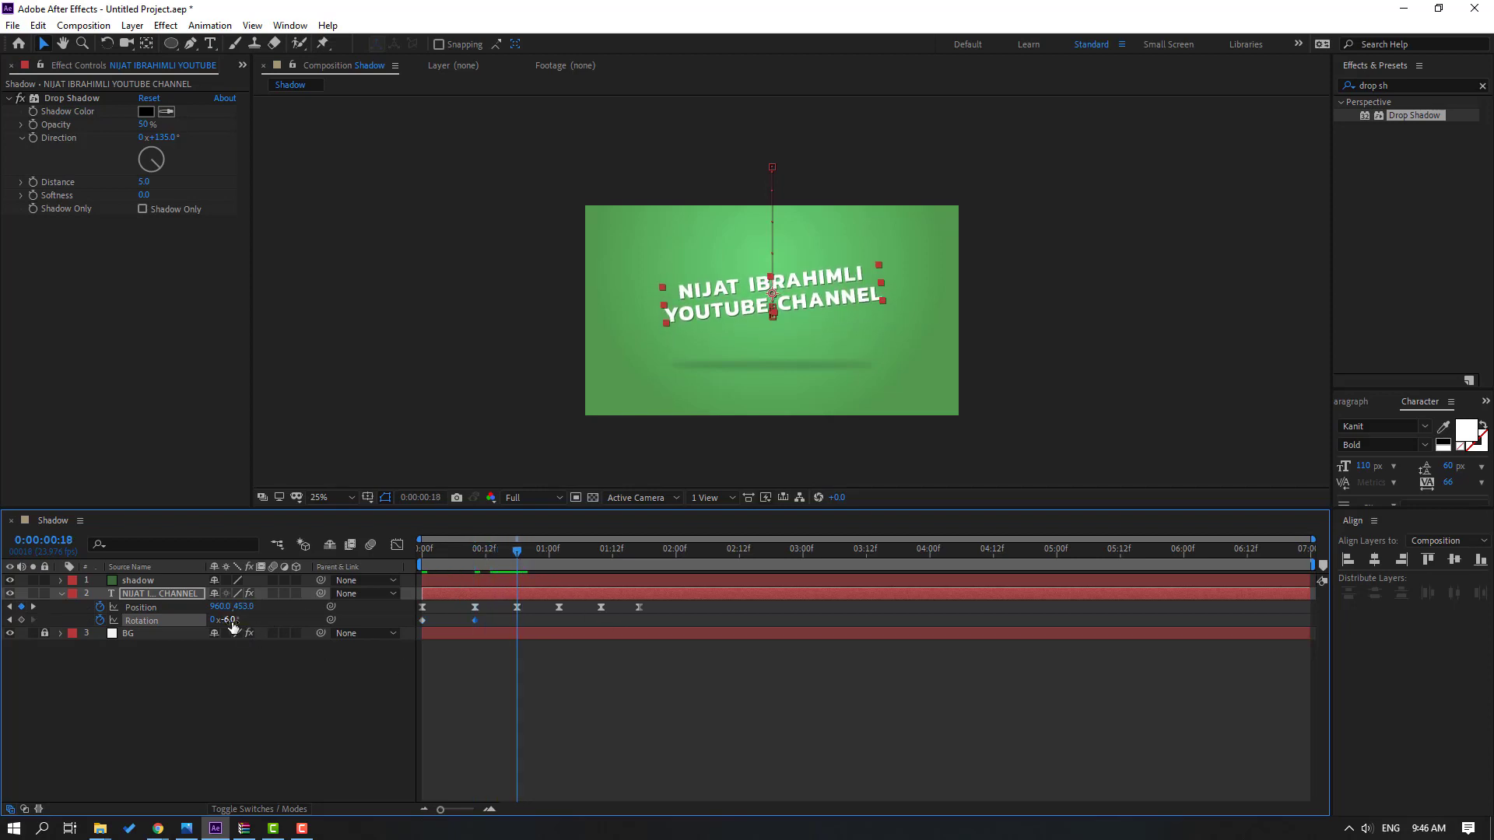
pyautogui.press('Return')
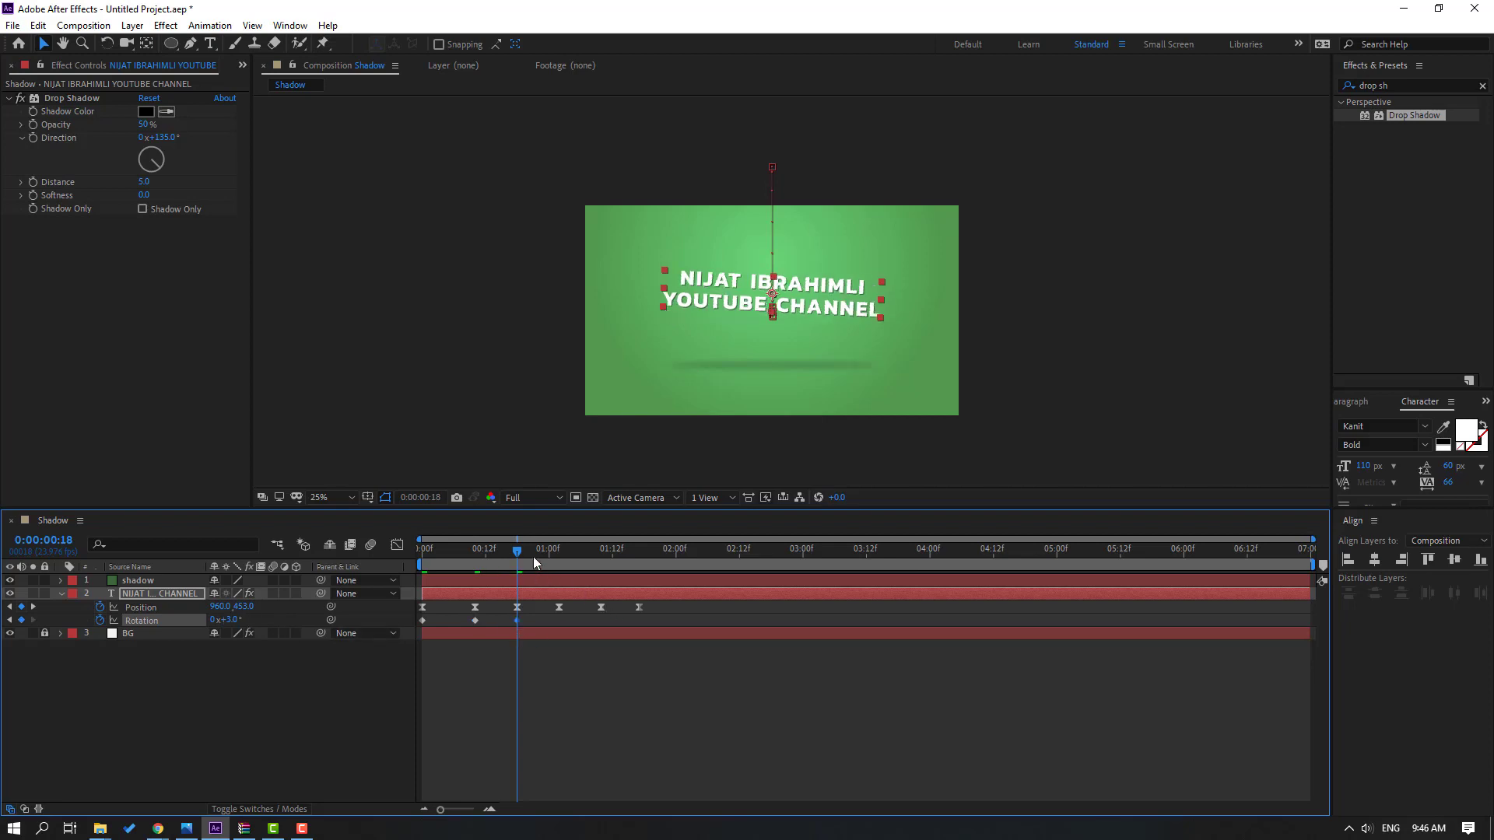
# - Add Rotation keyframes of -1.5° at 1:02, +1° at 1:10 and 0° at 1:17
pyautogui.moveTo(534, 557); pyautogui.dragTo(558, 557)
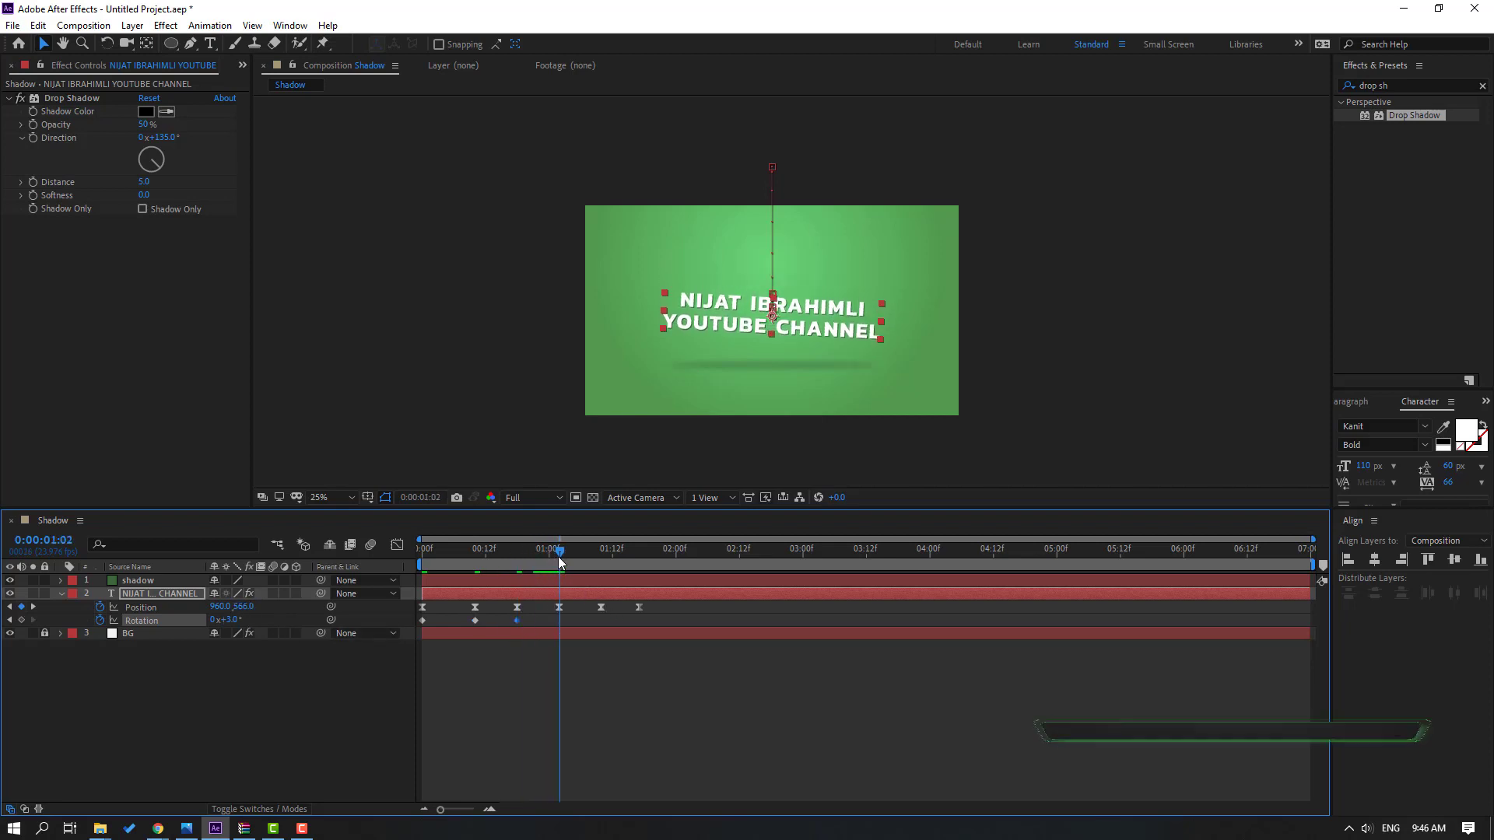
pyautogui.click(231, 620)
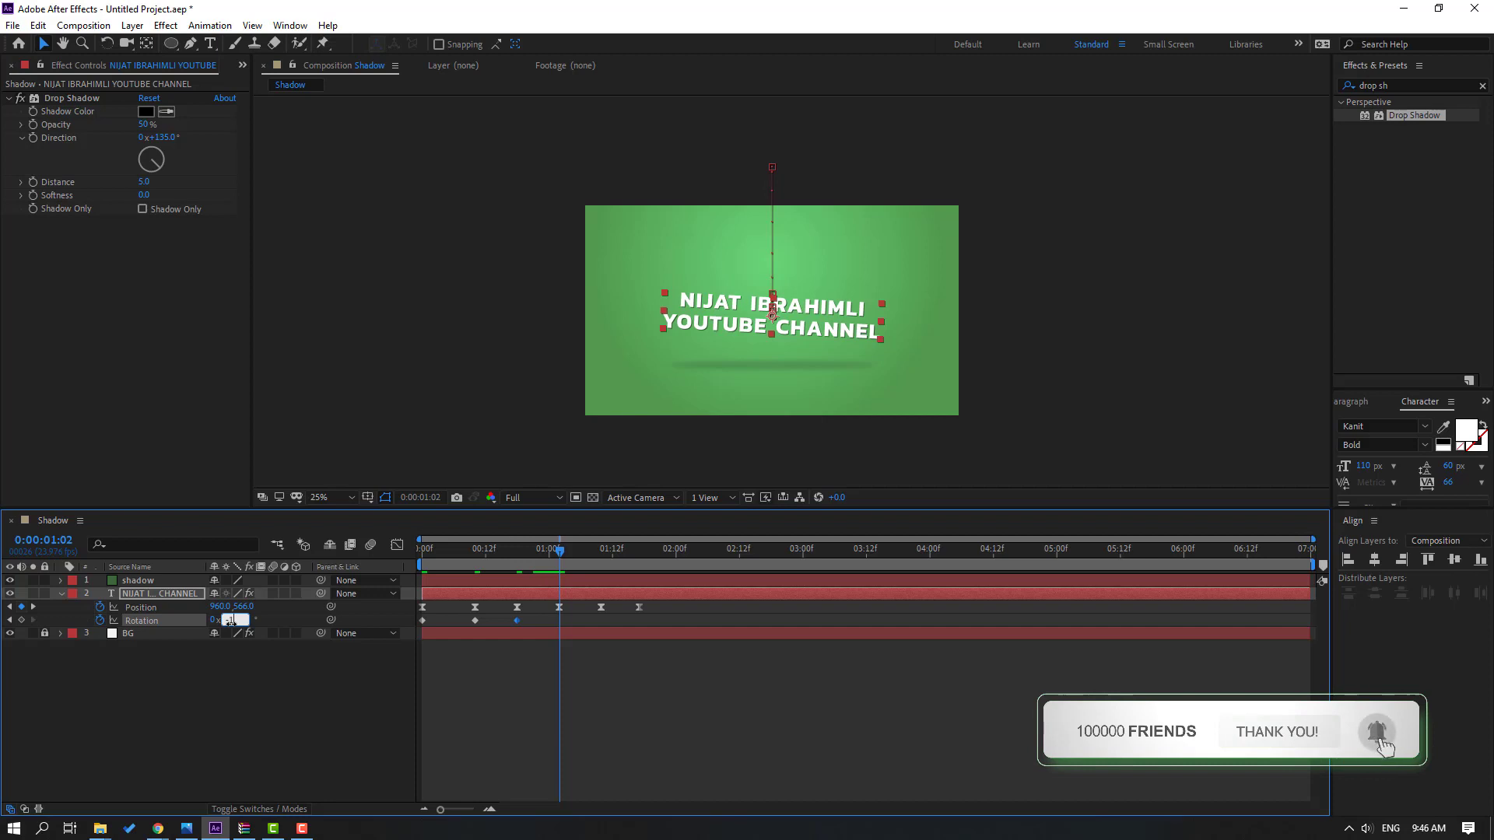
pyautogui.press('Return')
pyautogui.moveTo(561, 550); pyautogui.dragTo(601, 552)
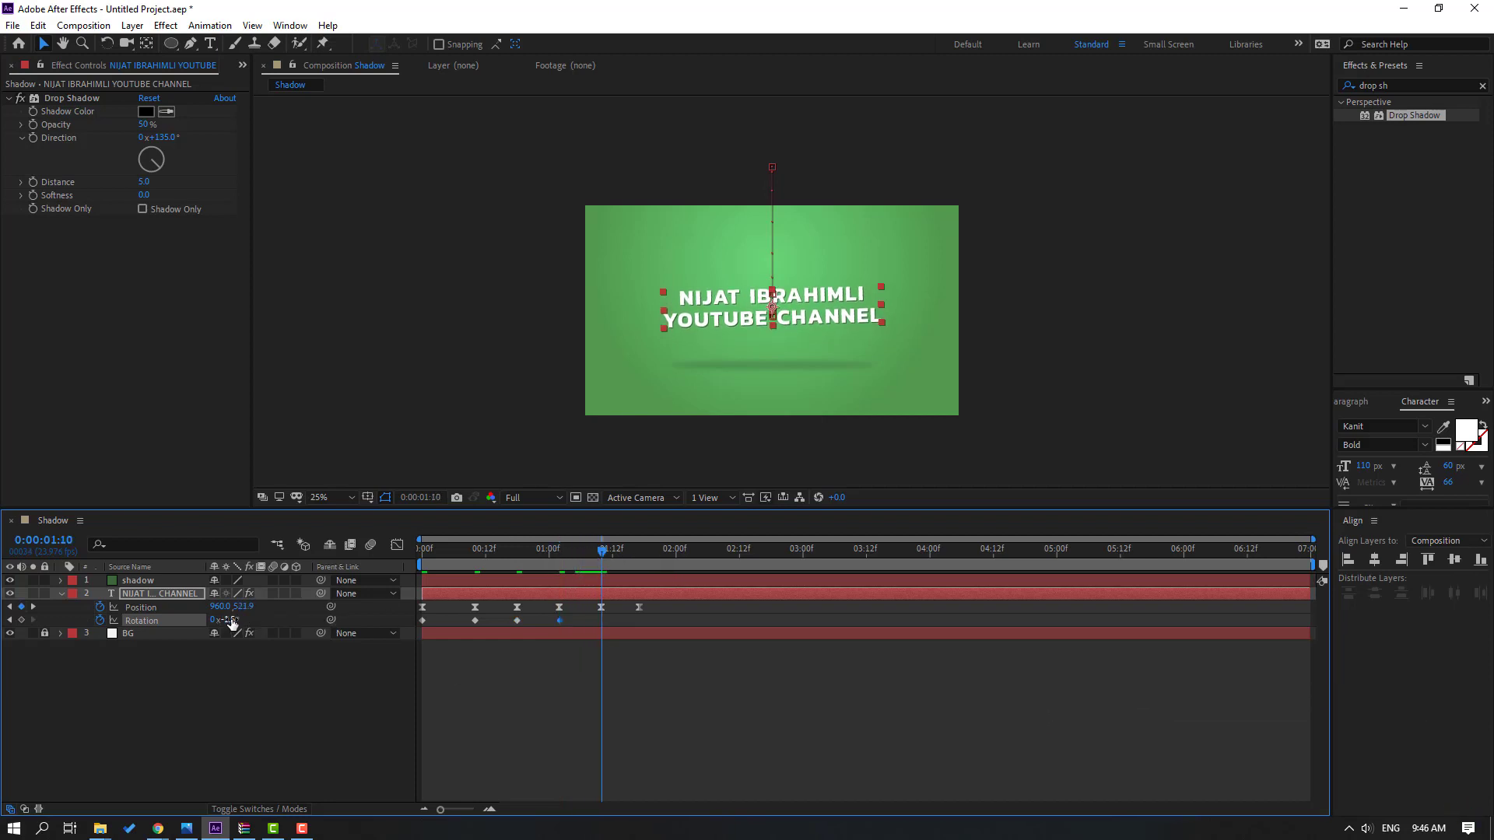
pyautogui.write('1')
pyautogui.press('Return')
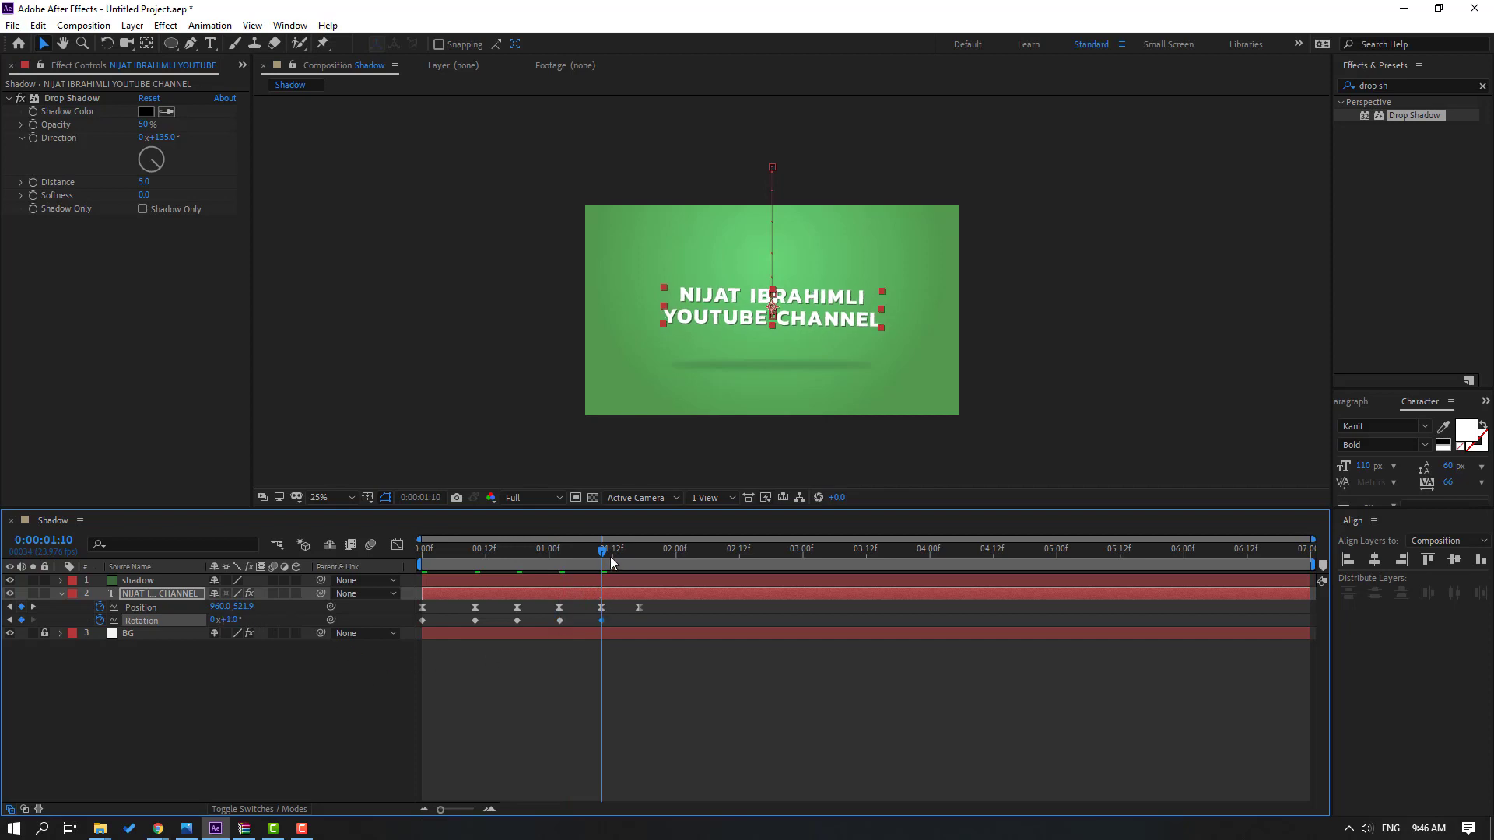
pyautogui.moveTo(610, 557); pyautogui.dragTo(638, 554)
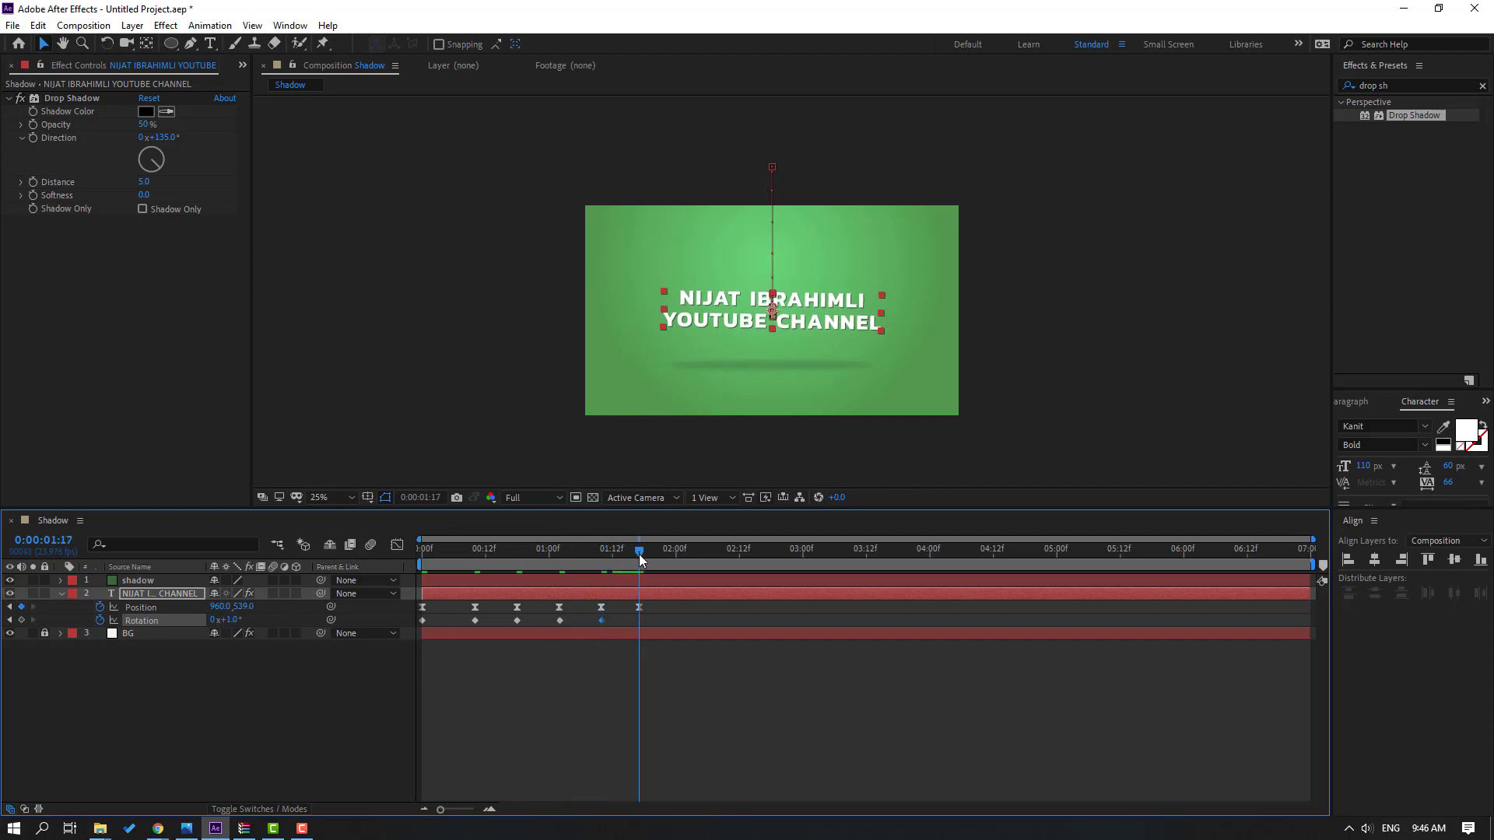
pyautogui.click(239, 624)
pyautogui.write('0')
pyautogui.press('Return')
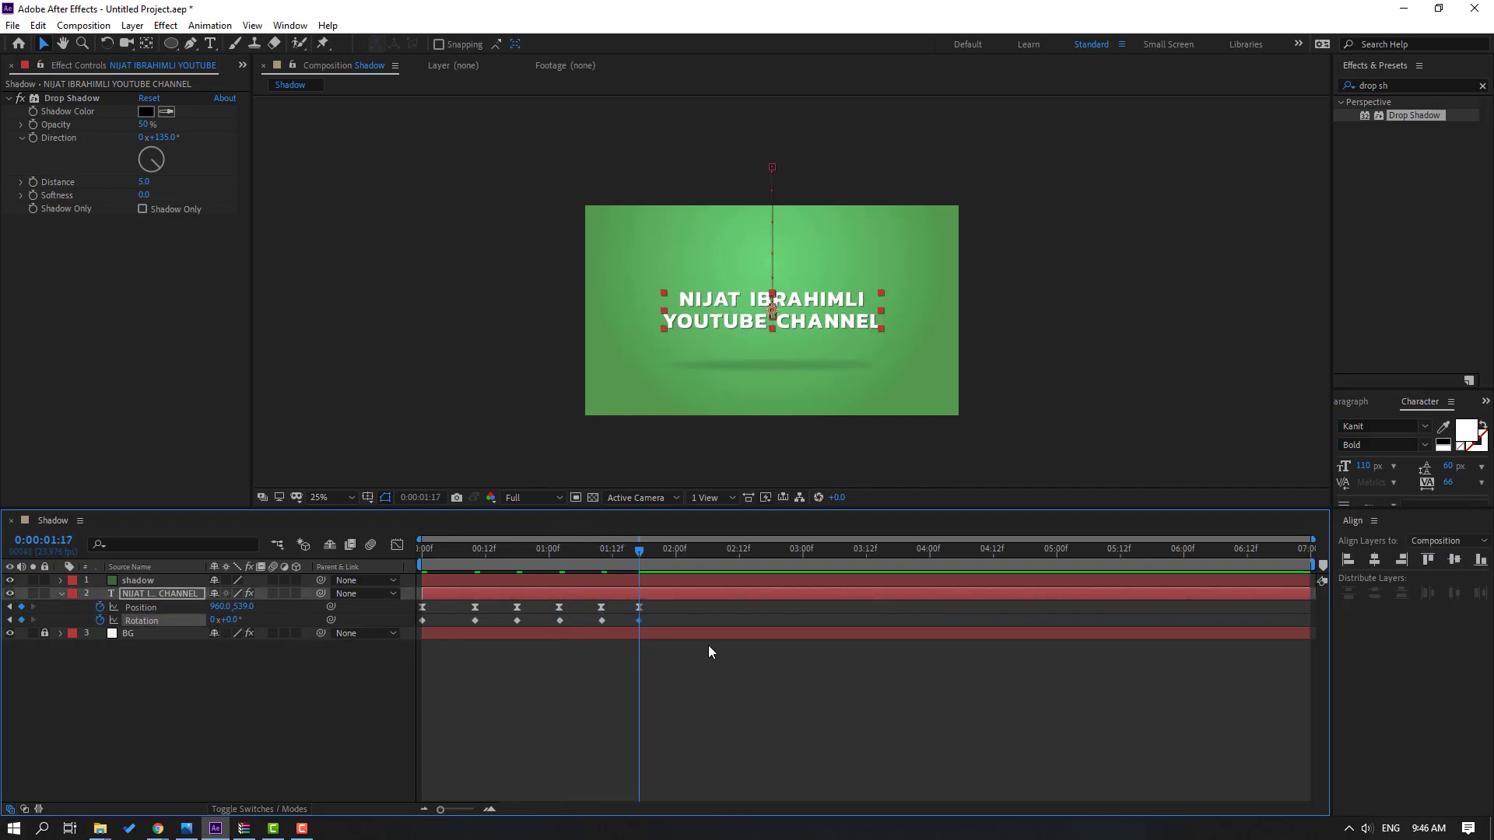
pyautogui.moveTo(656, 623); pyautogui.dragTo(405, 631)
# - Apply Easy Ease to all the title's Rotation keyframes
pyautogui.rightClick(422, 621)
pyautogui.moveTo(506, 610)
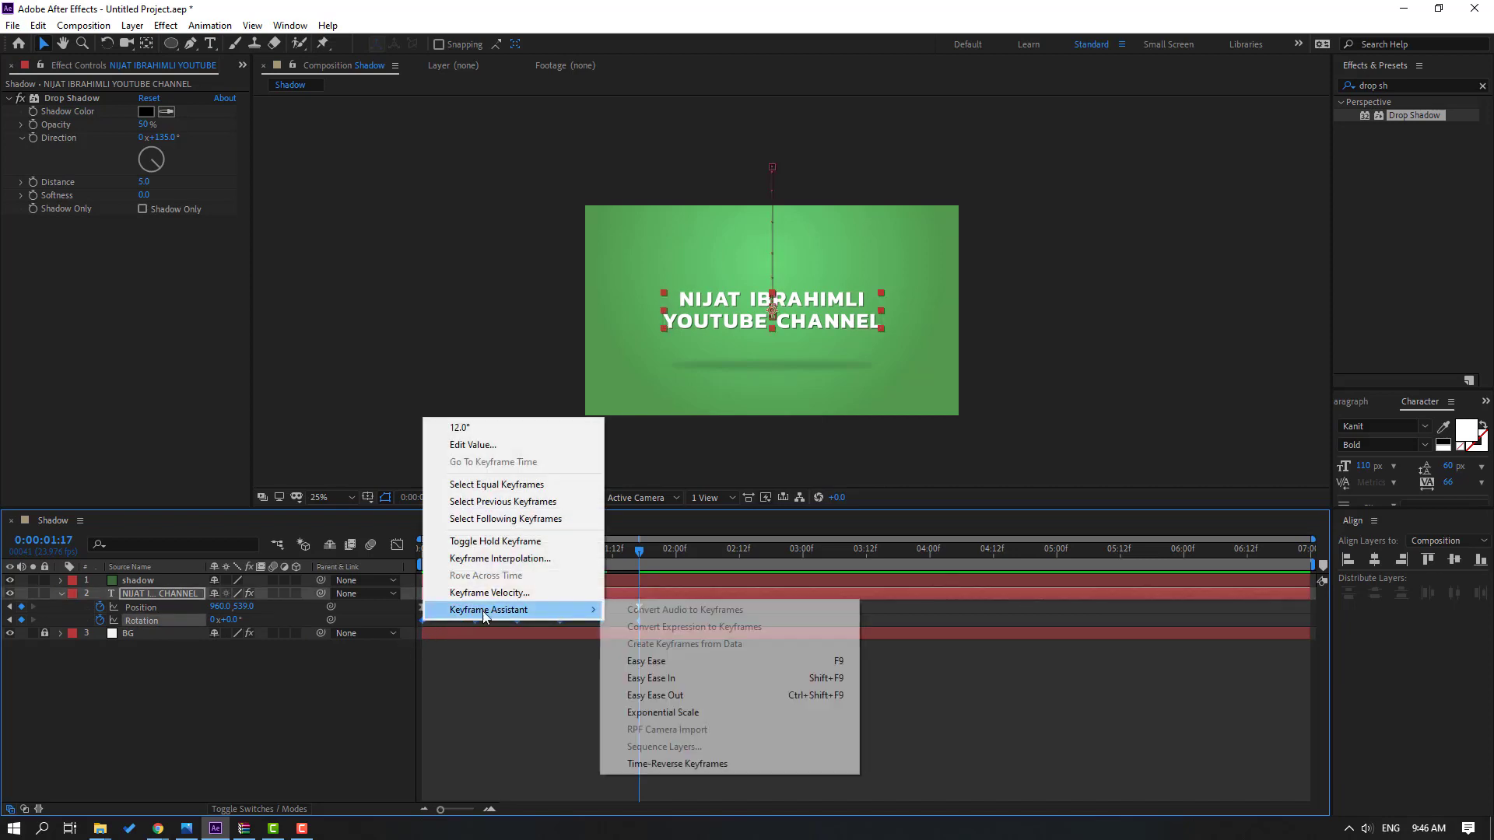
pyautogui.click(646, 661)
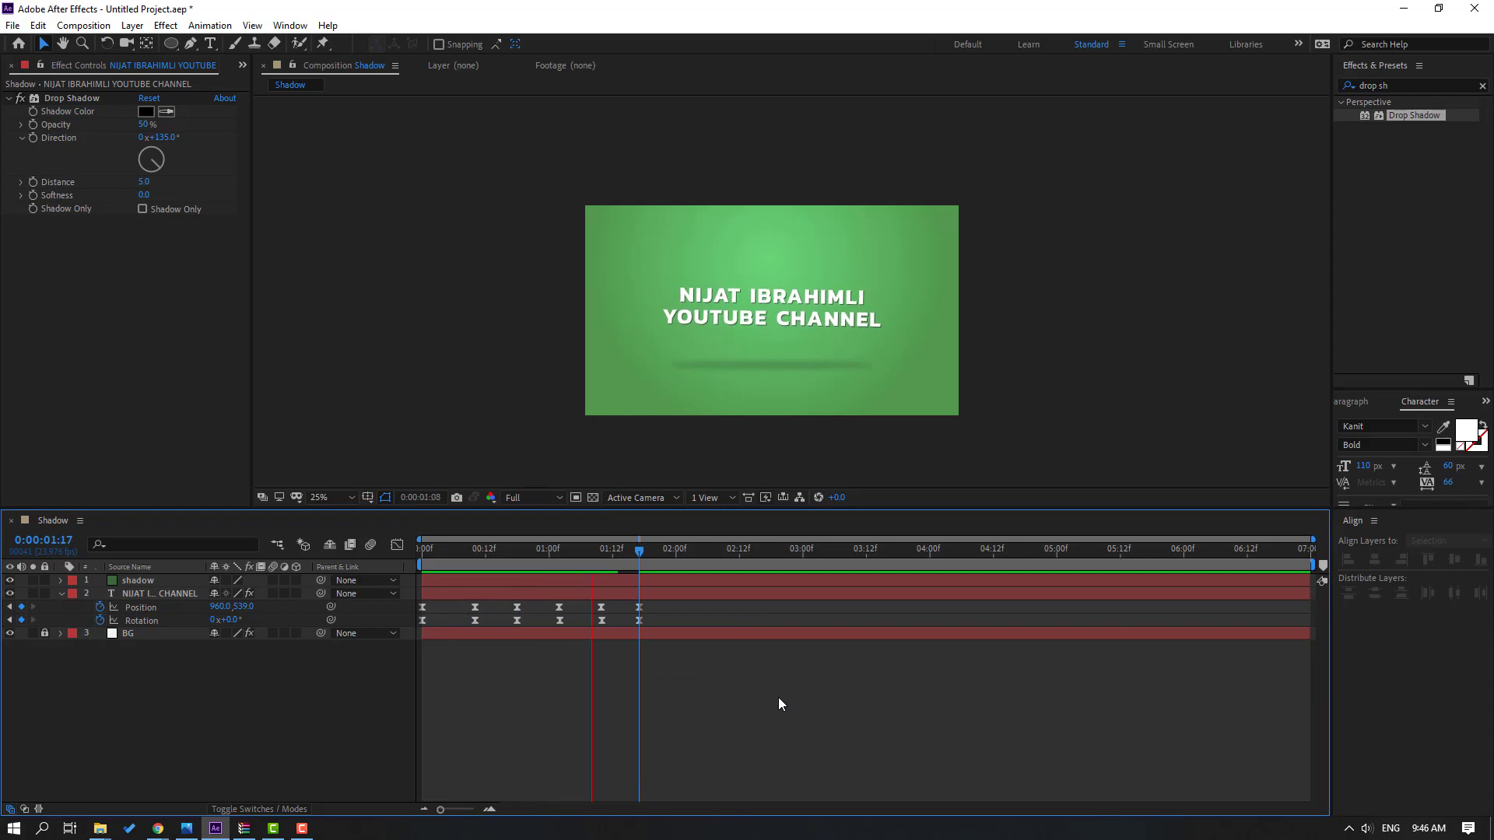
pyautogui.press('.')
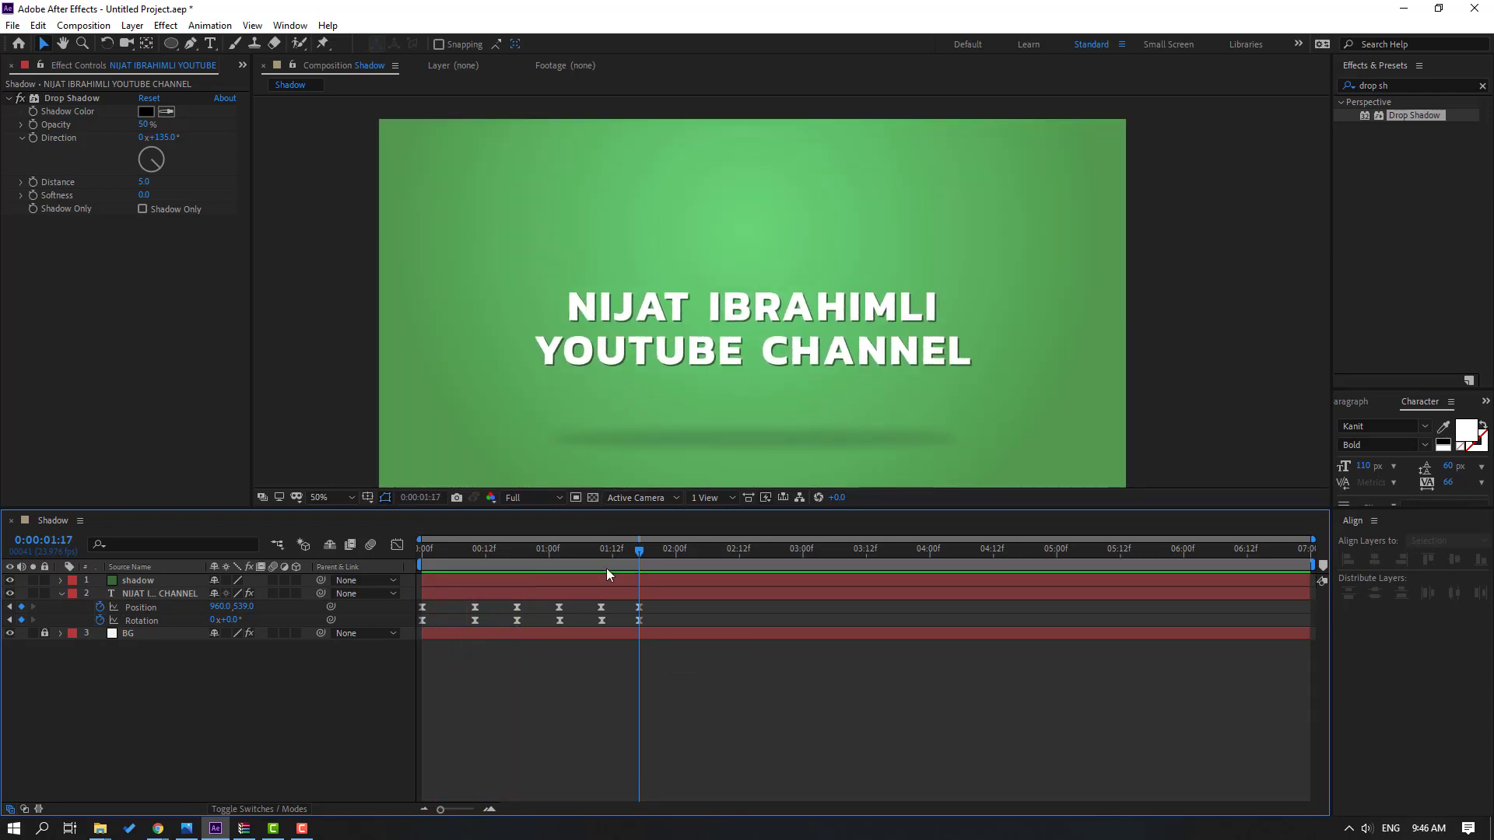
pyautogui.click(578, 557)
# - Preview the eased wobble, stopping around 1:08 with the shadow layer selected
pyautogui.click(552, 583)
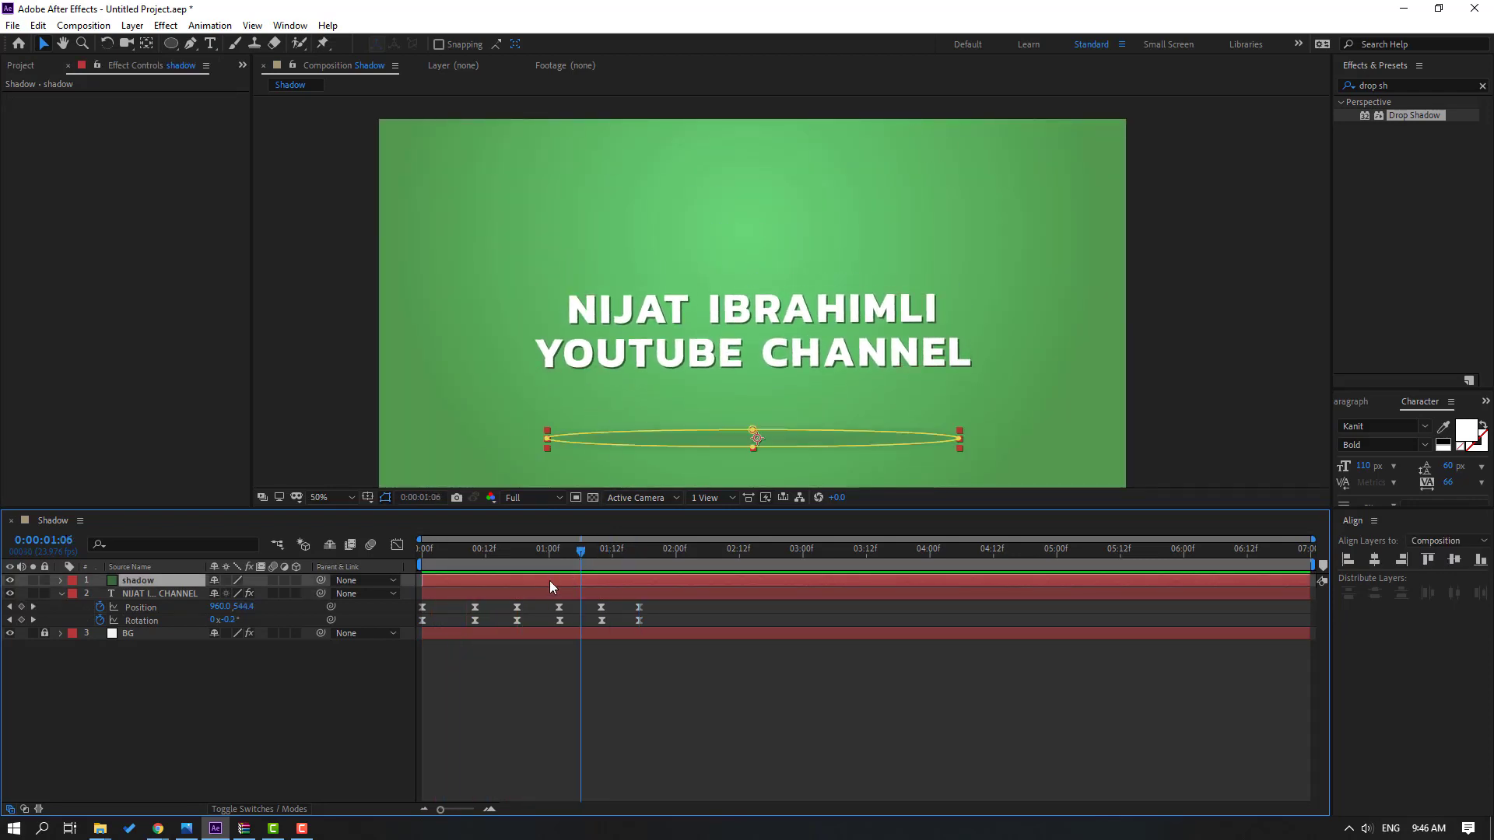
pyautogui.click(541, 593)
pyautogui.press('space')
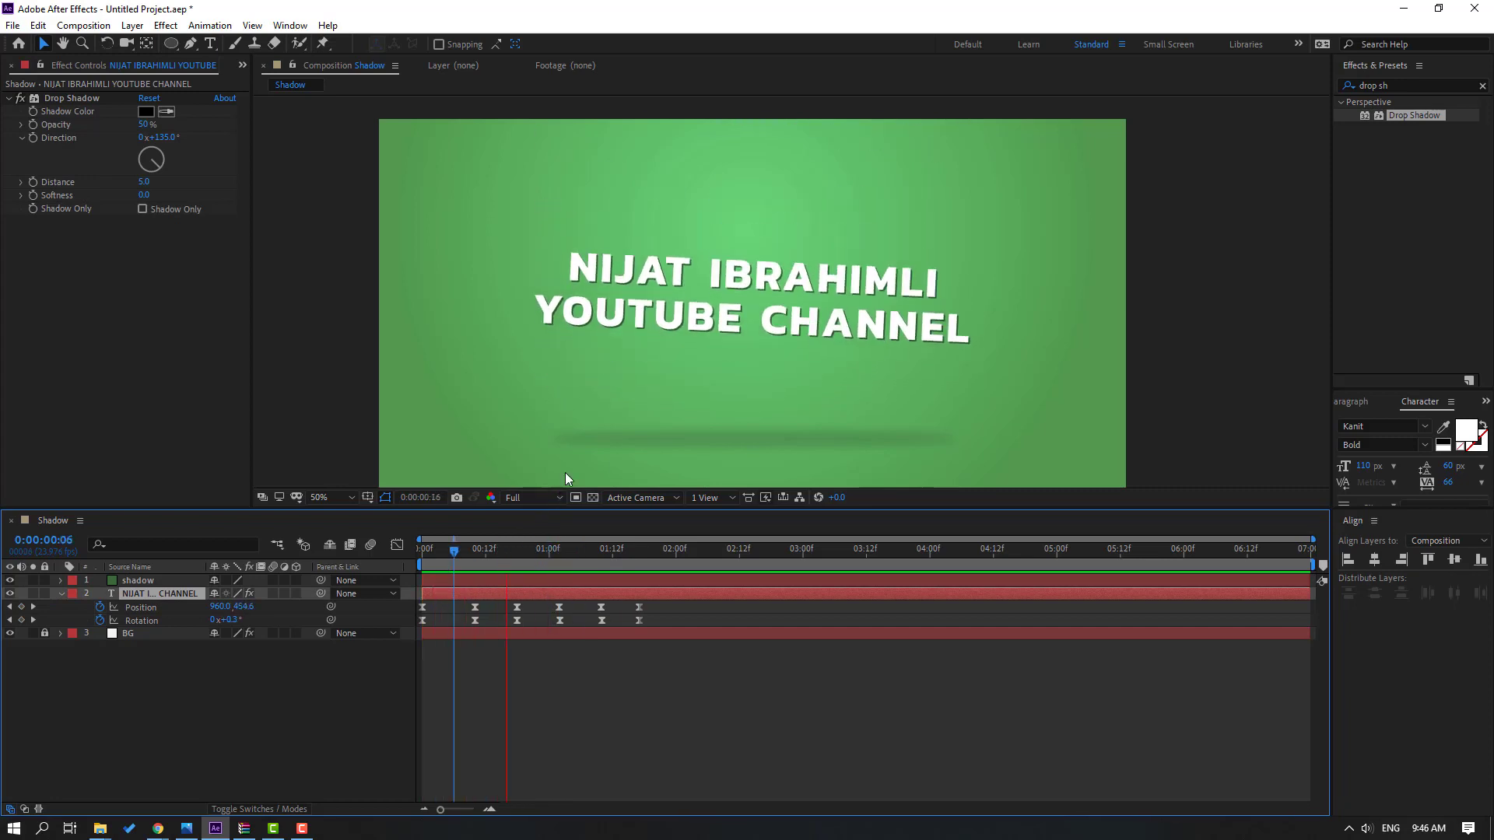
pyautogui.press(',')
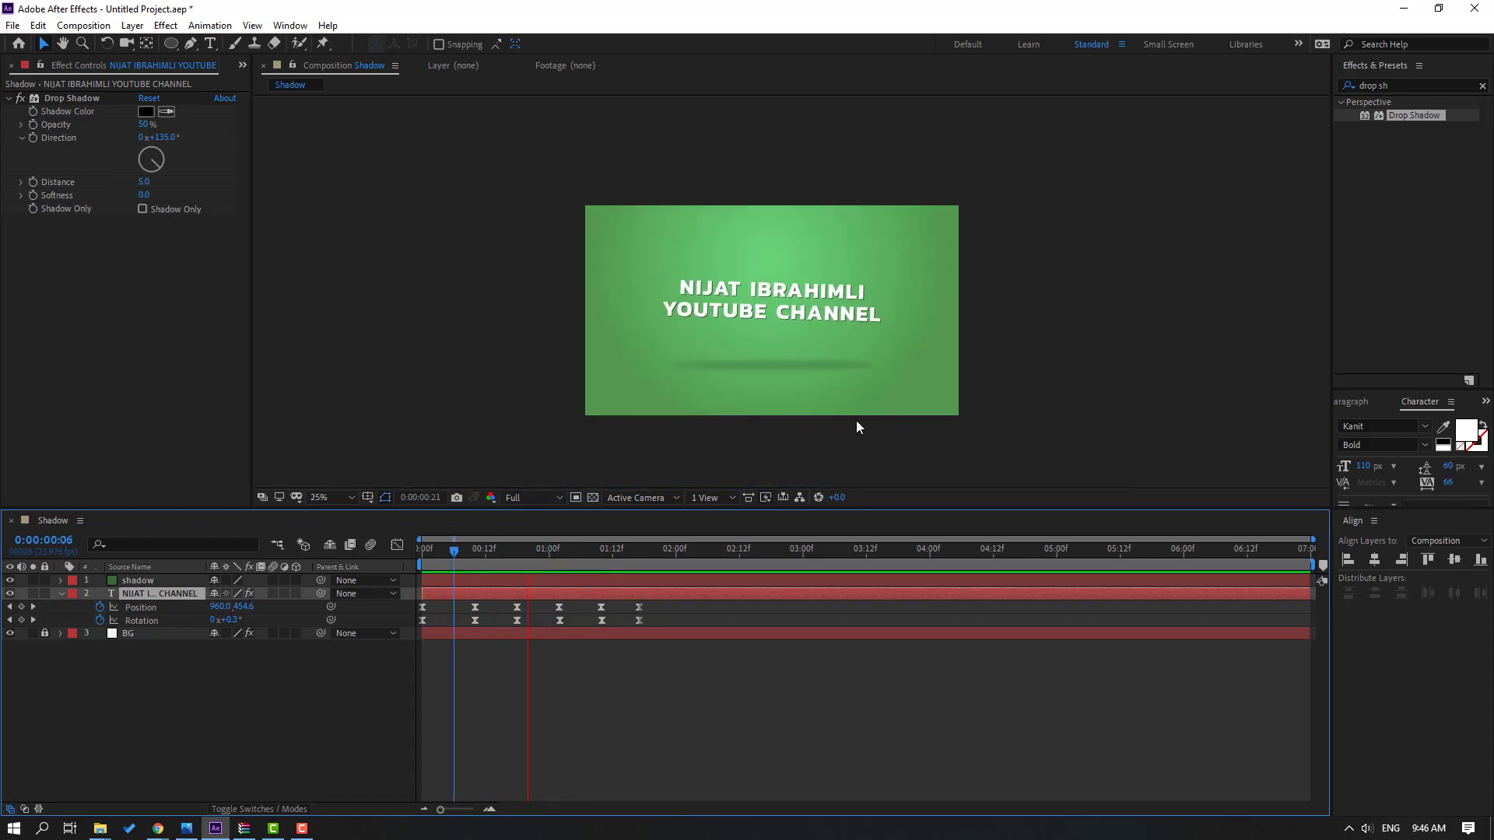
pyautogui.press('.')
pyautogui.click(601, 566)
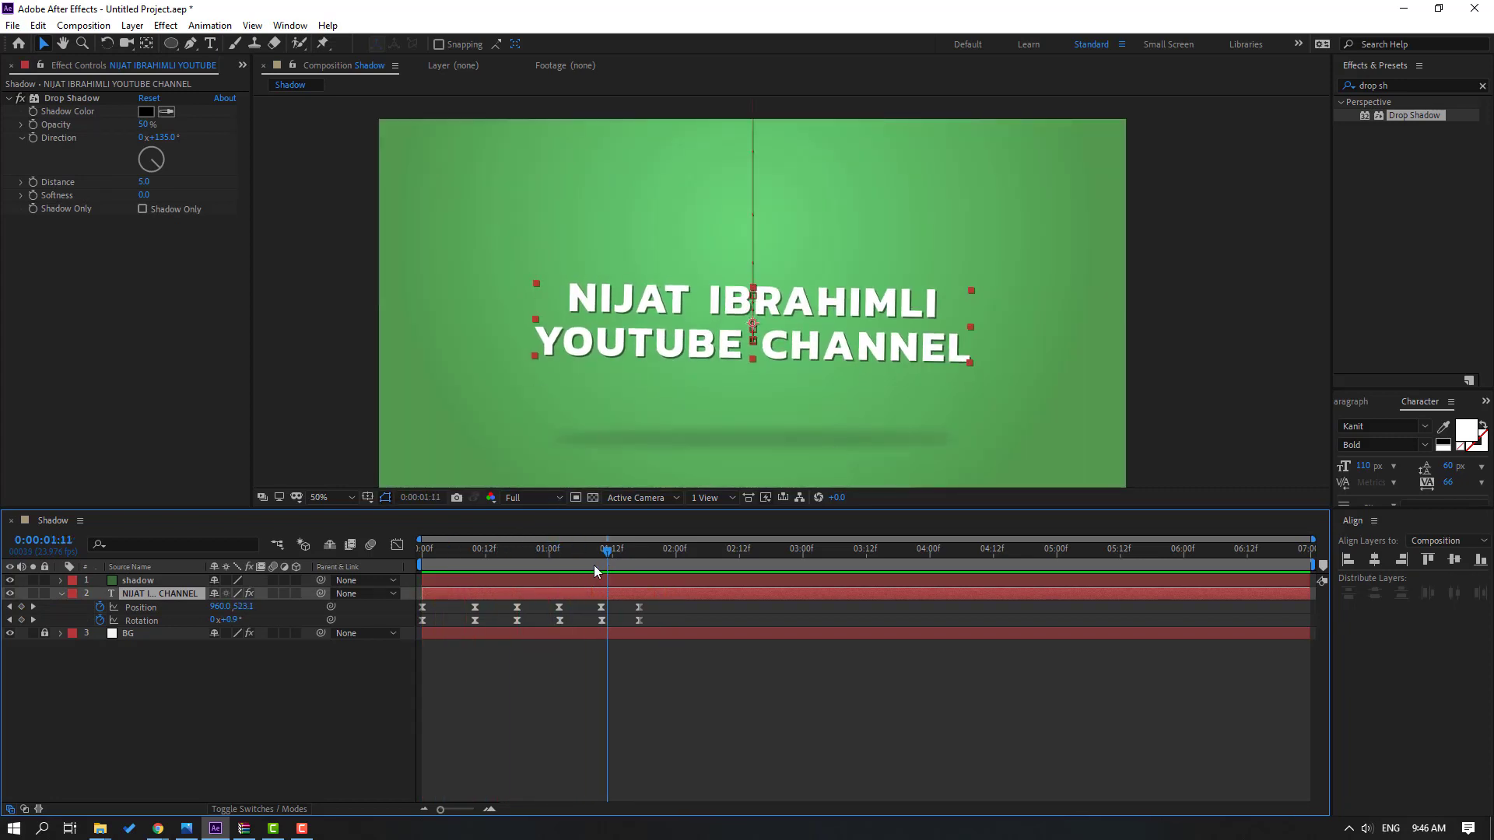
pyautogui.click(594, 565)
pyautogui.click(139, 583)
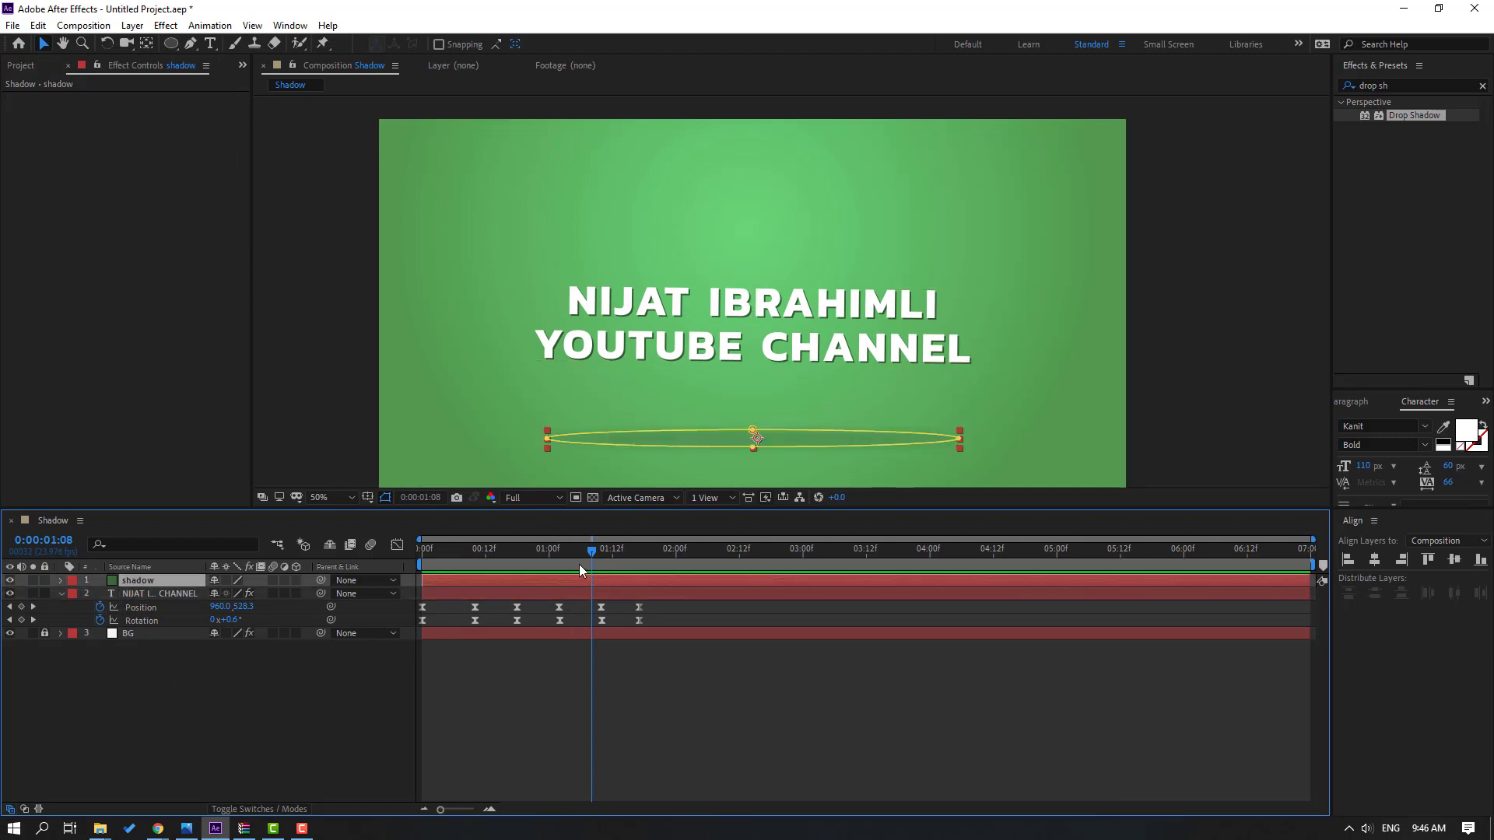
# - Keyframe the shadow's Scale: 0 width at the first frame, full size at frame 9
pyautogui.moveTo(579, 563); pyautogui.dragTo(403, 569)
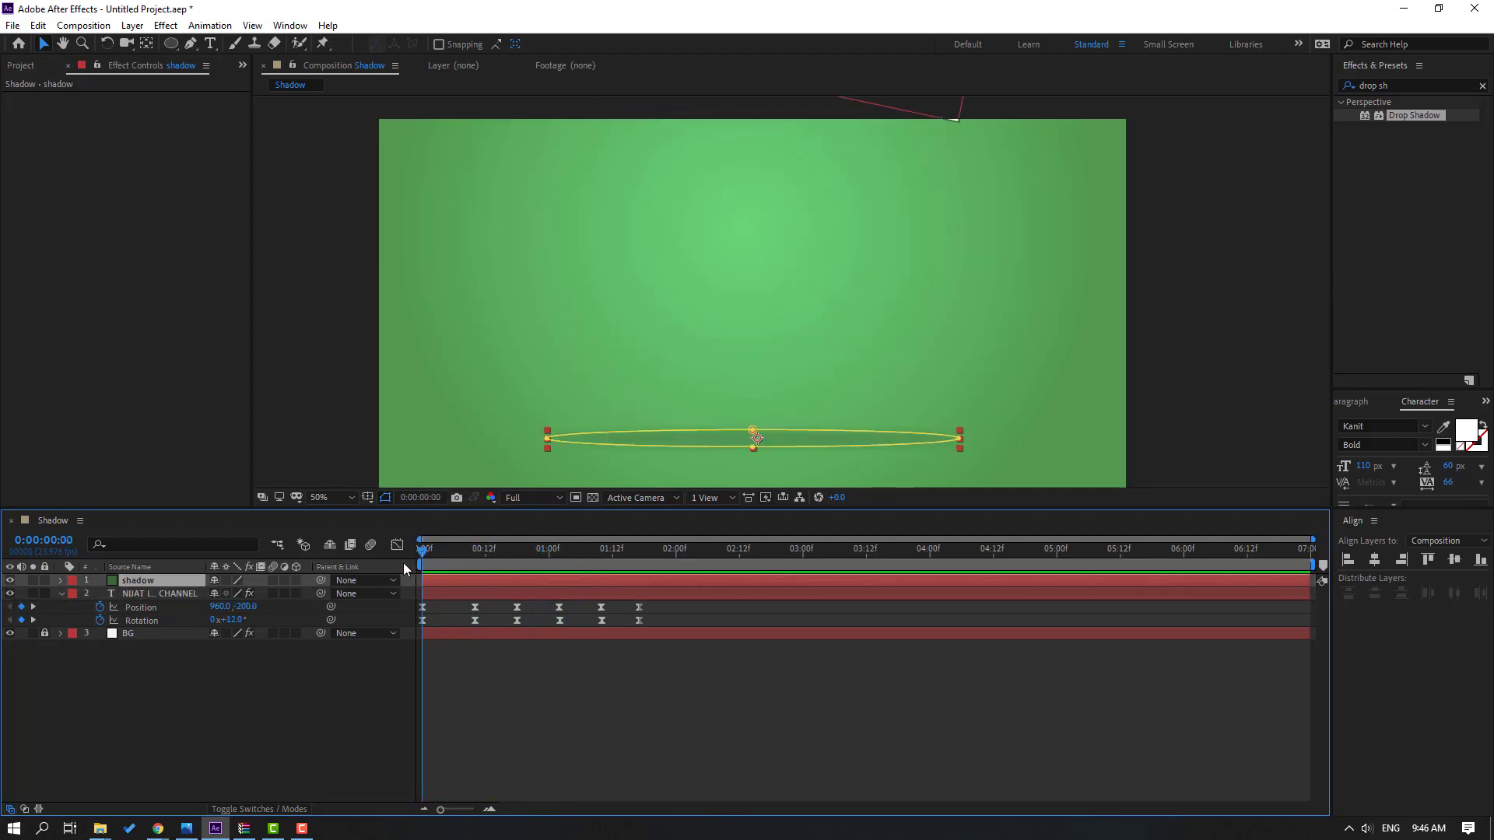
pyautogui.press('s')
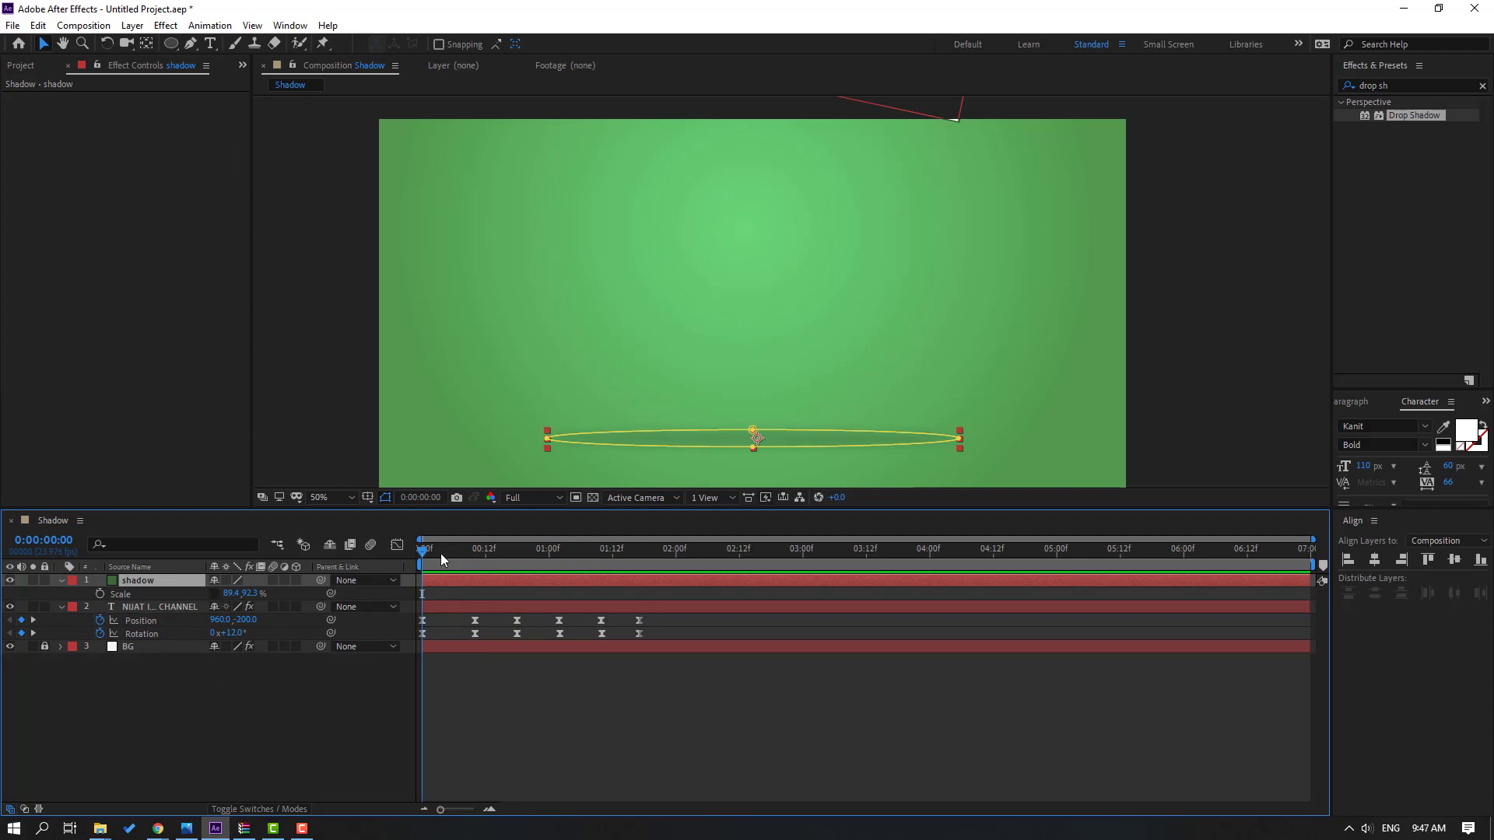
pyautogui.click(470, 551)
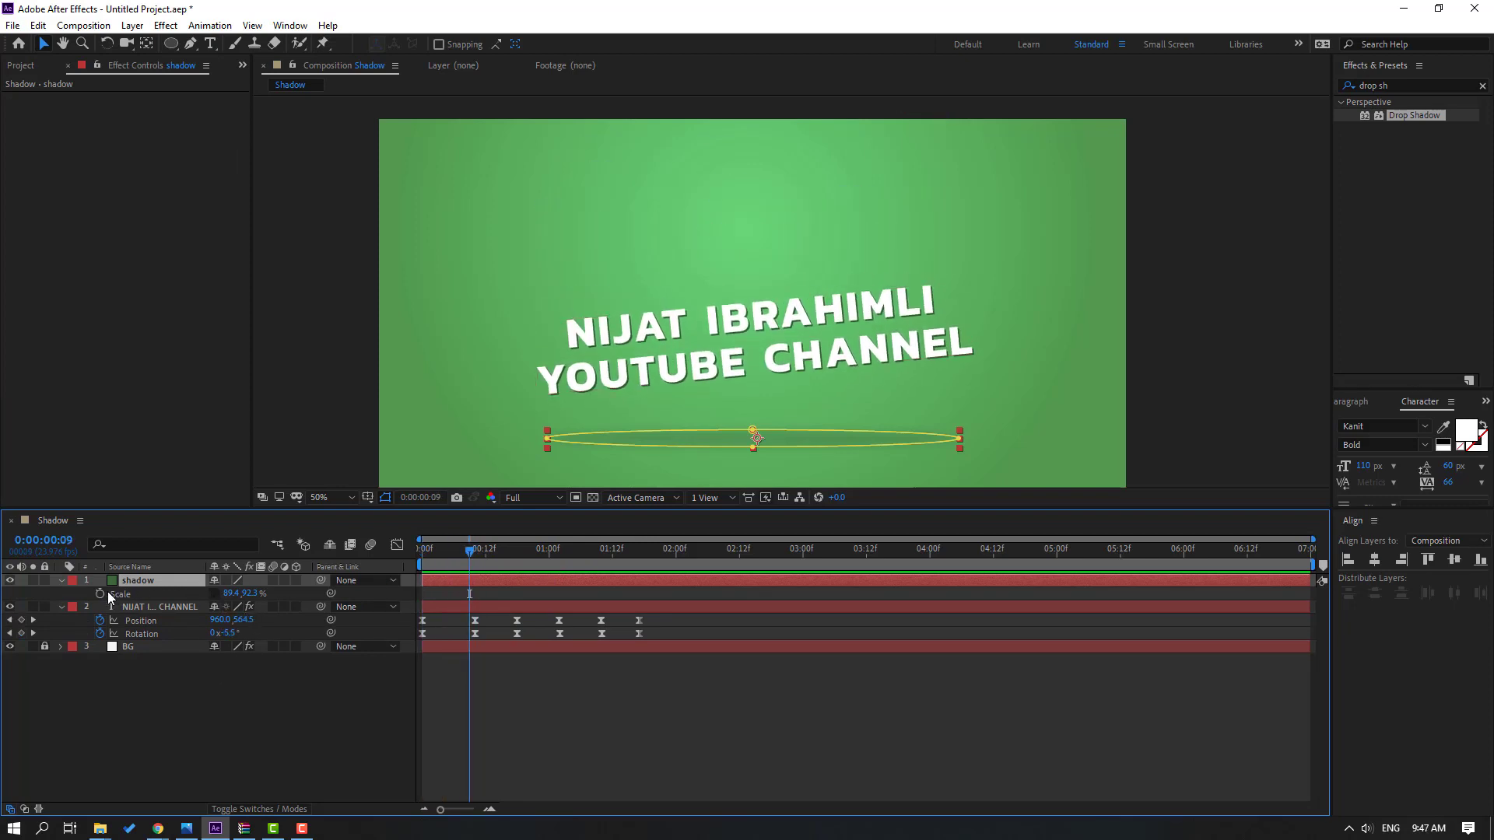
pyautogui.moveTo(460, 552); pyautogui.dragTo(420, 554)
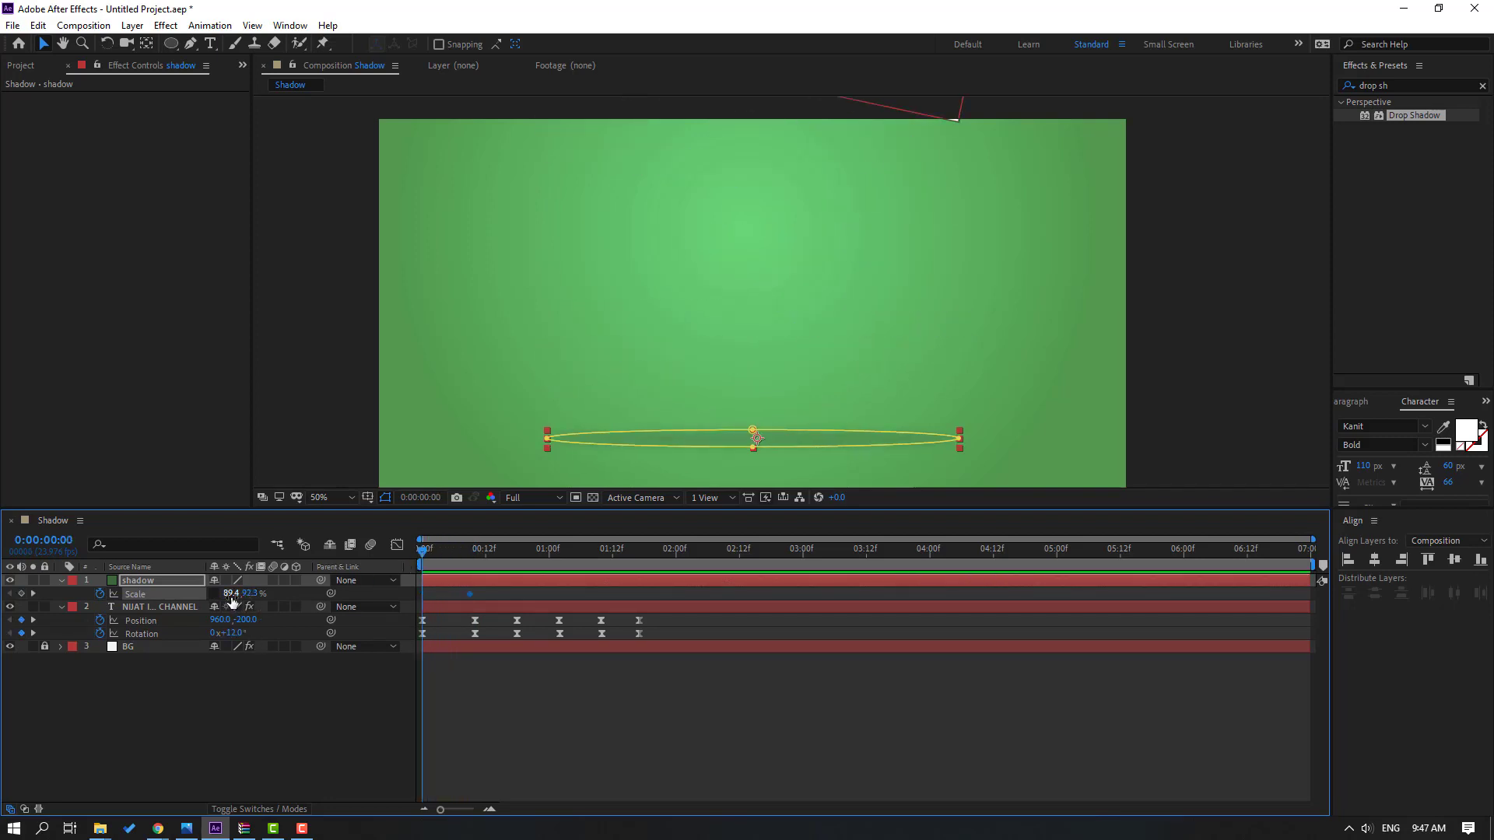
pyautogui.moveTo(231, 594); pyautogui.dragTo(208, 598)
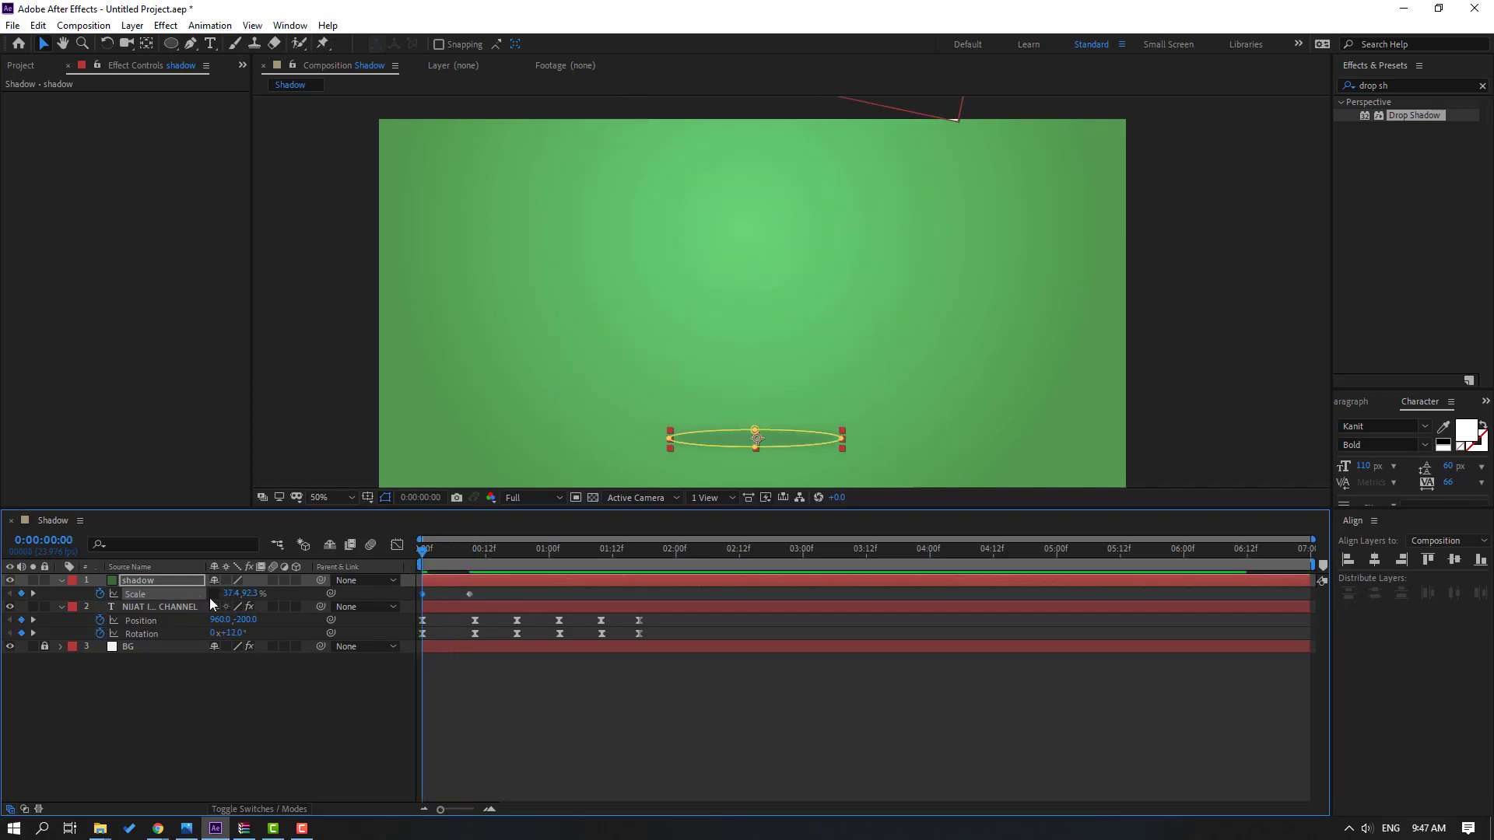
pyautogui.click(225, 593)
pyautogui.write('0')
pyautogui.press('Return')
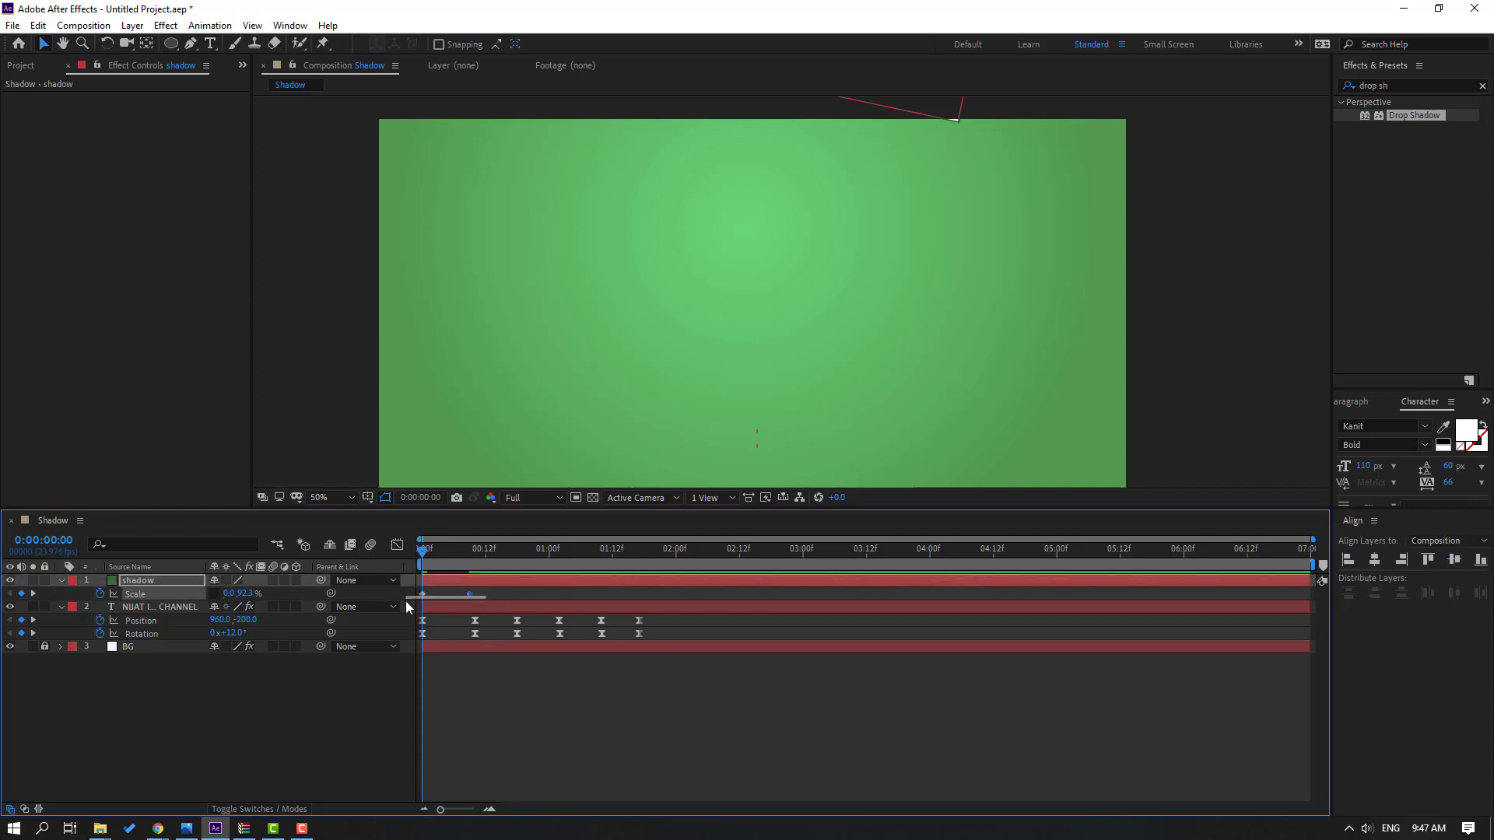
# - Apply Easy Ease to the shadow's Scale keyframes and preview the result at frame 3
pyautogui.rightClick(422, 596)
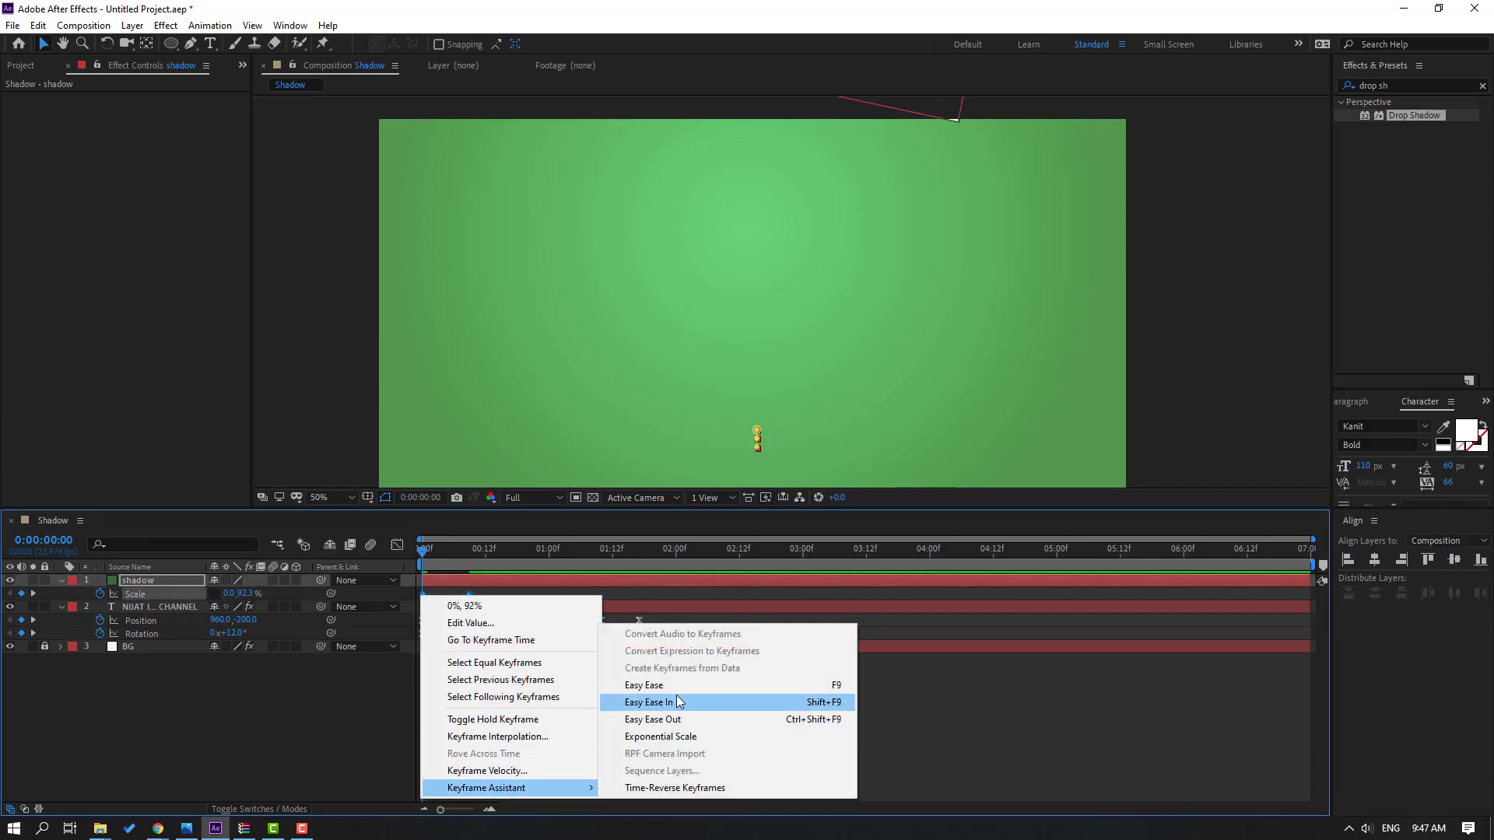
pyautogui.click(650, 686)
pyautogui.press('space')
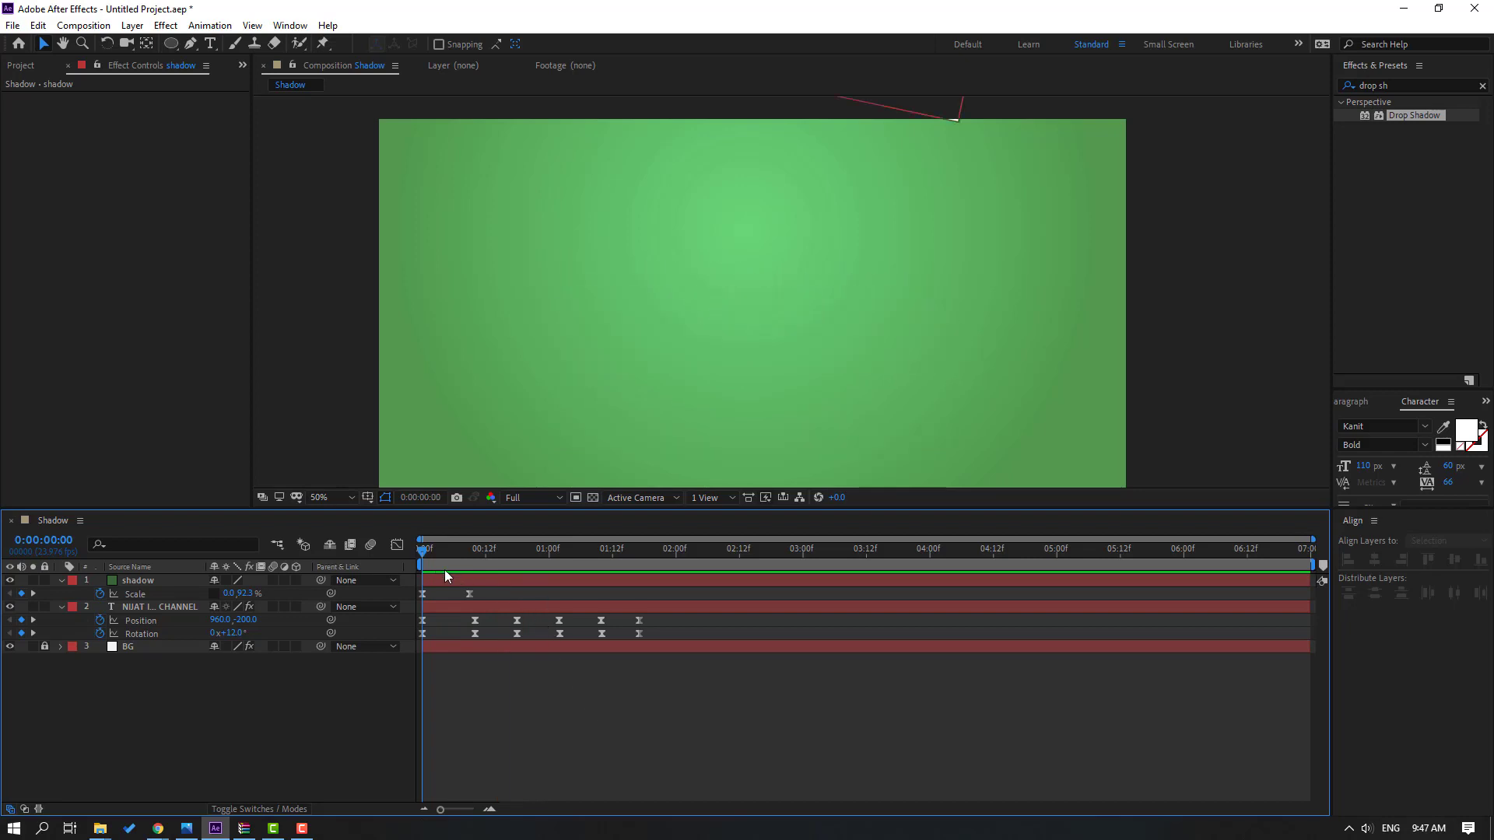
pyautogui.moveTo(447, 551)
pyautogui.mouseDown()
pyautogui.moveTo(474, 548)
pyautogui.moveTo(418, 553)
pyautogui.moveTo(437, 553)
pyautogui.mouseUp()
# - Keyframe the shadow's Opacity at 43% later in time and 0% at the start
pyautogui.click(460, 595)
pyautogui.click(124, 581)
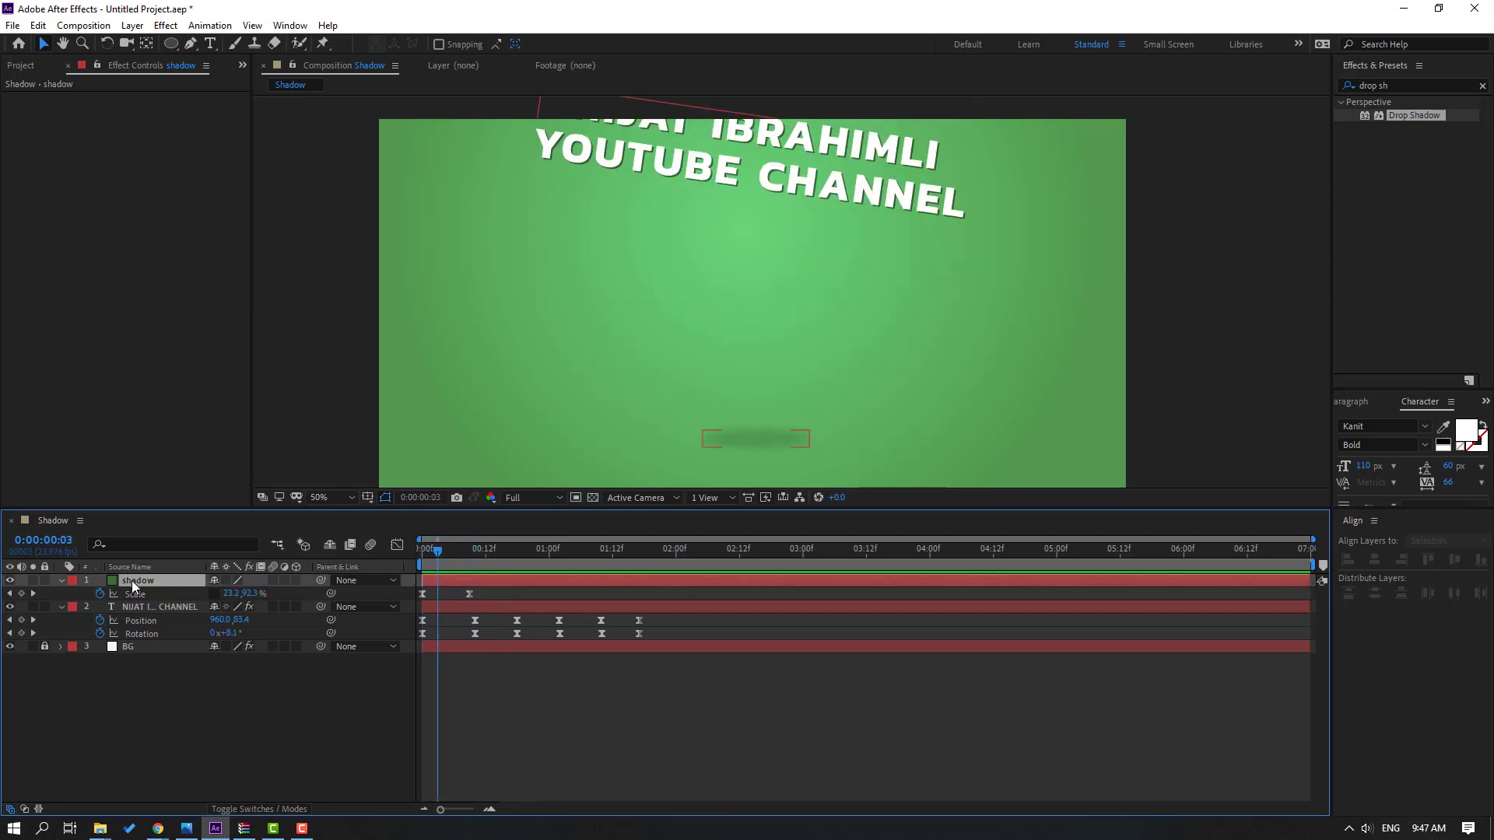
pyautogui.hotkey('shift', 't')
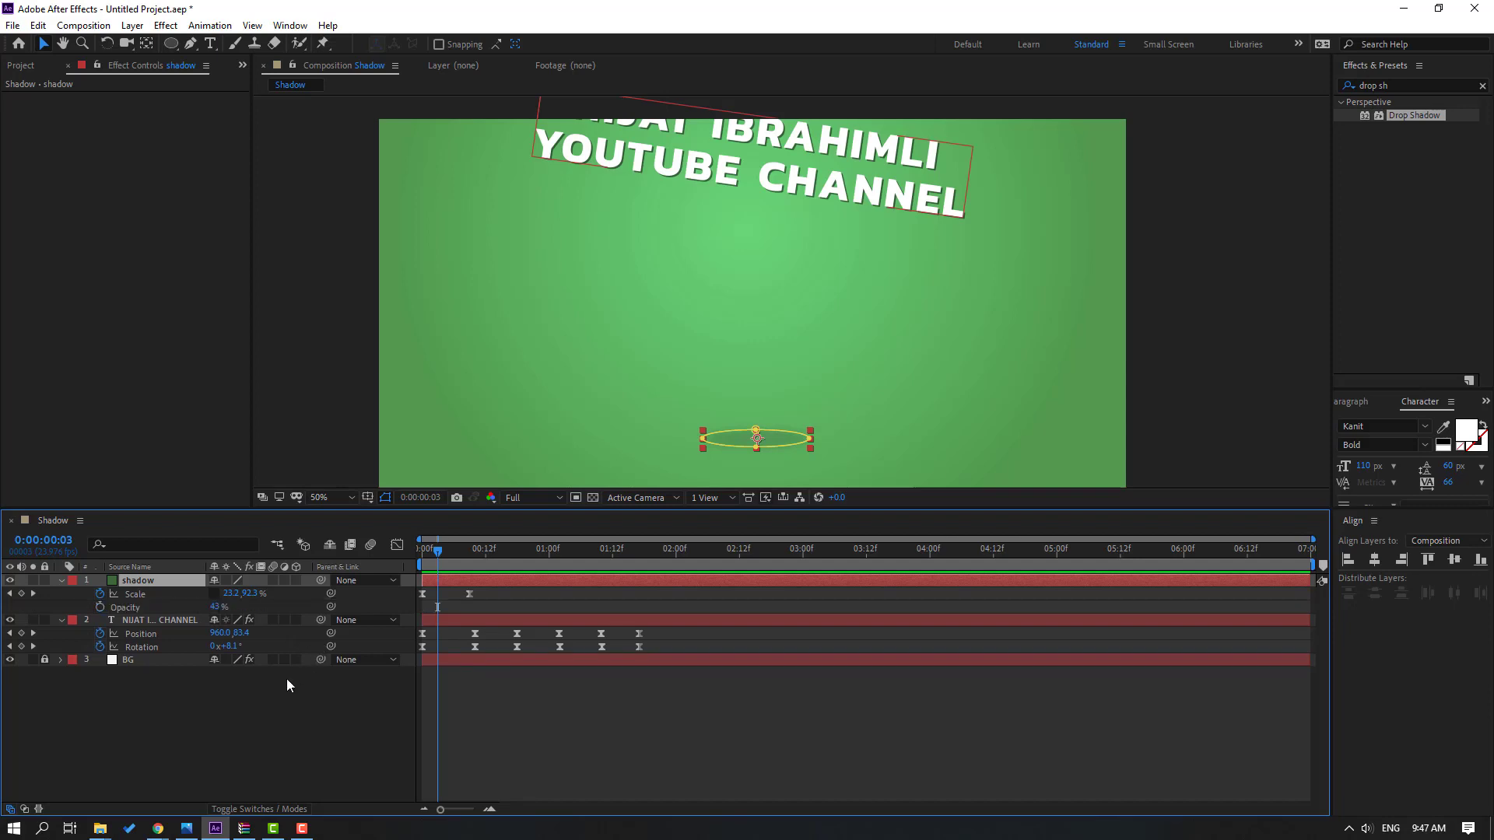
pyautogui.click(100, 607)
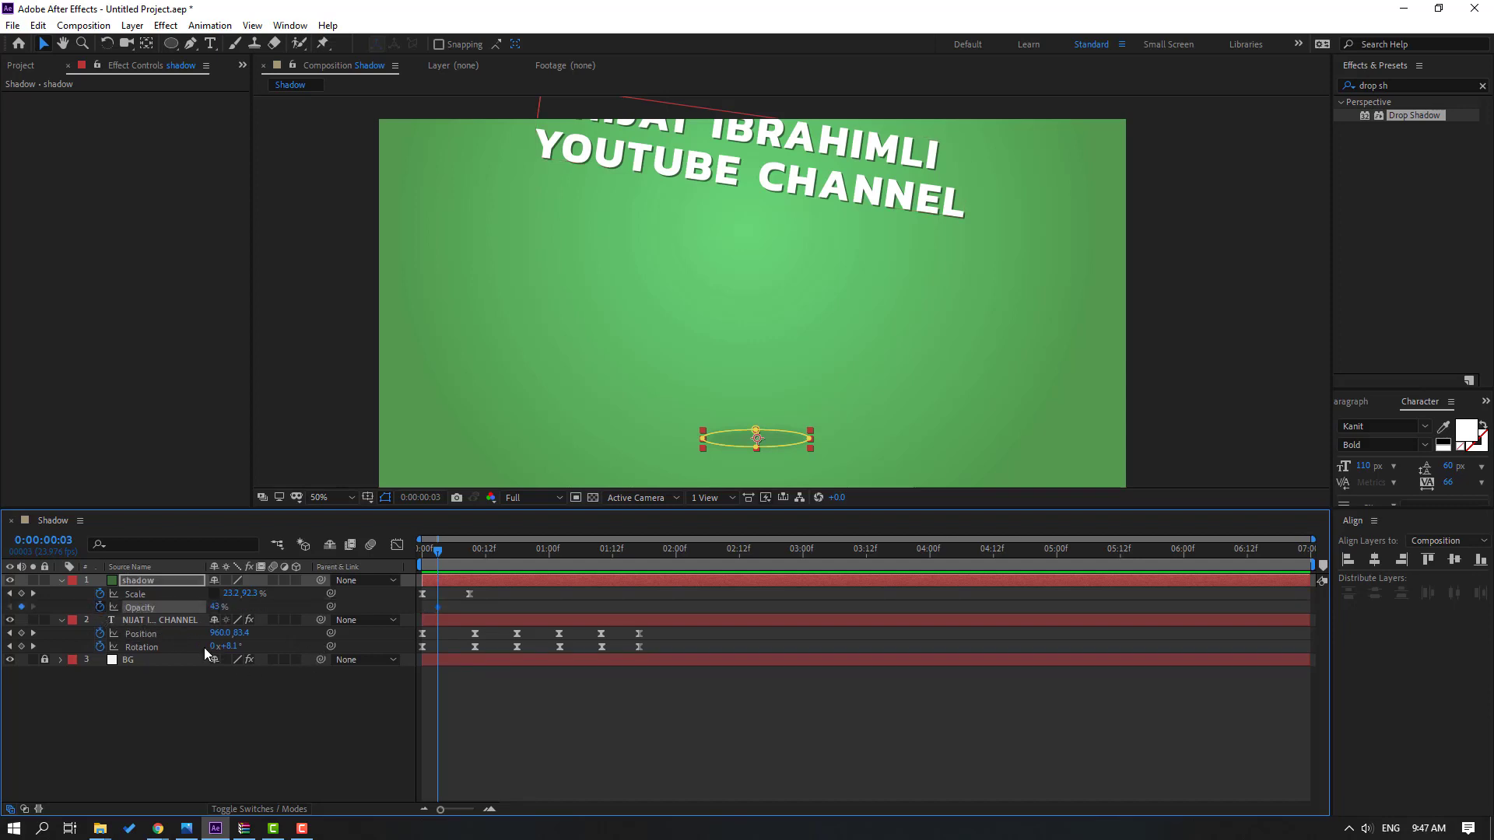
pyautogui.moveTo(438, 607); pyautogui.dragTo(497, 609)
pyautogui.click(218, 607)
pyautogui.write('0')
pyautogui.press('Return')
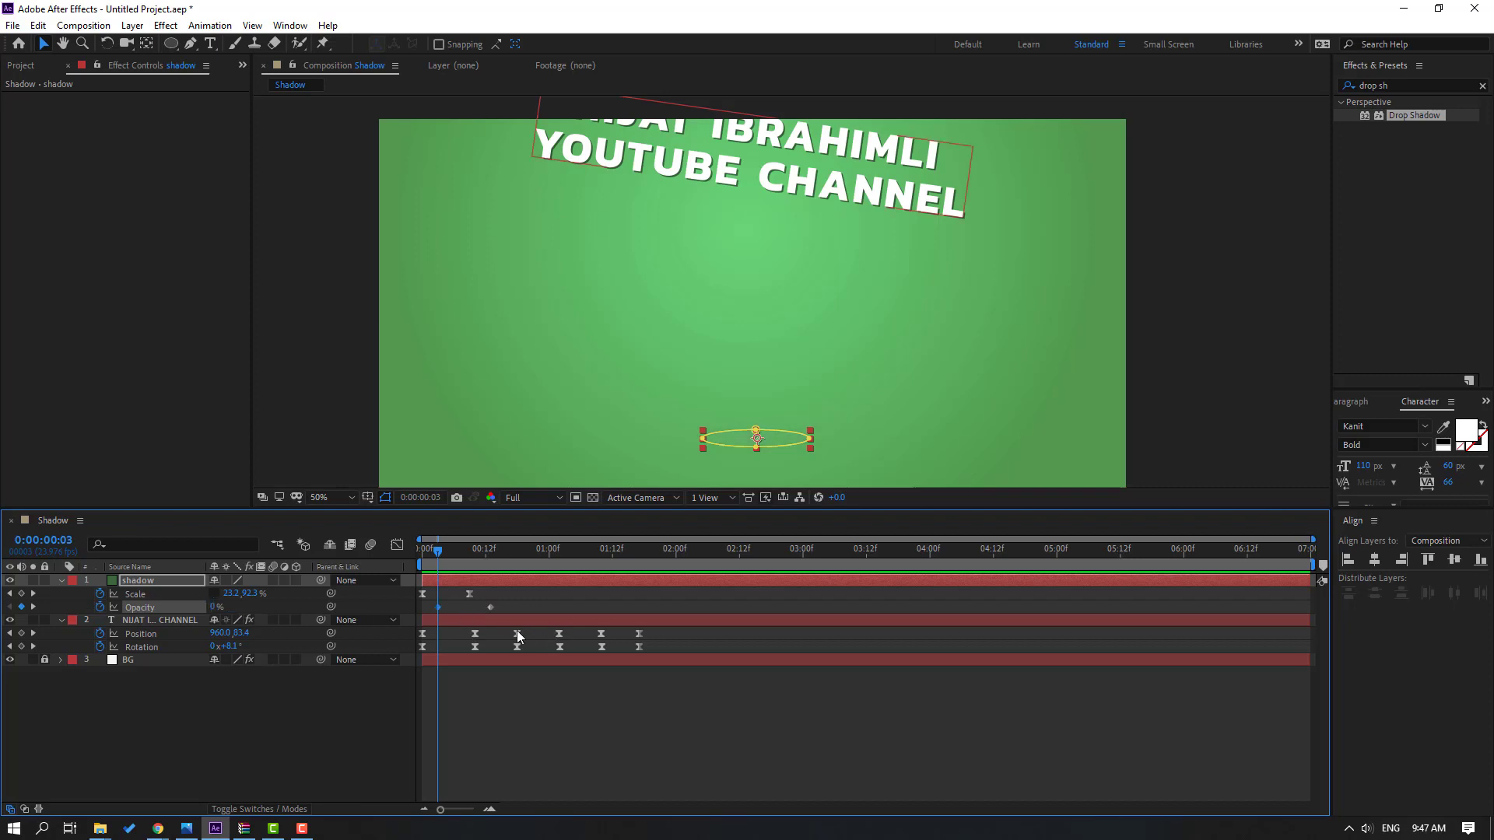
# - Apply Easy Ease to the shadow's Opacity keyframes and play back the animation
pyautogui.rightClick(438, 608)
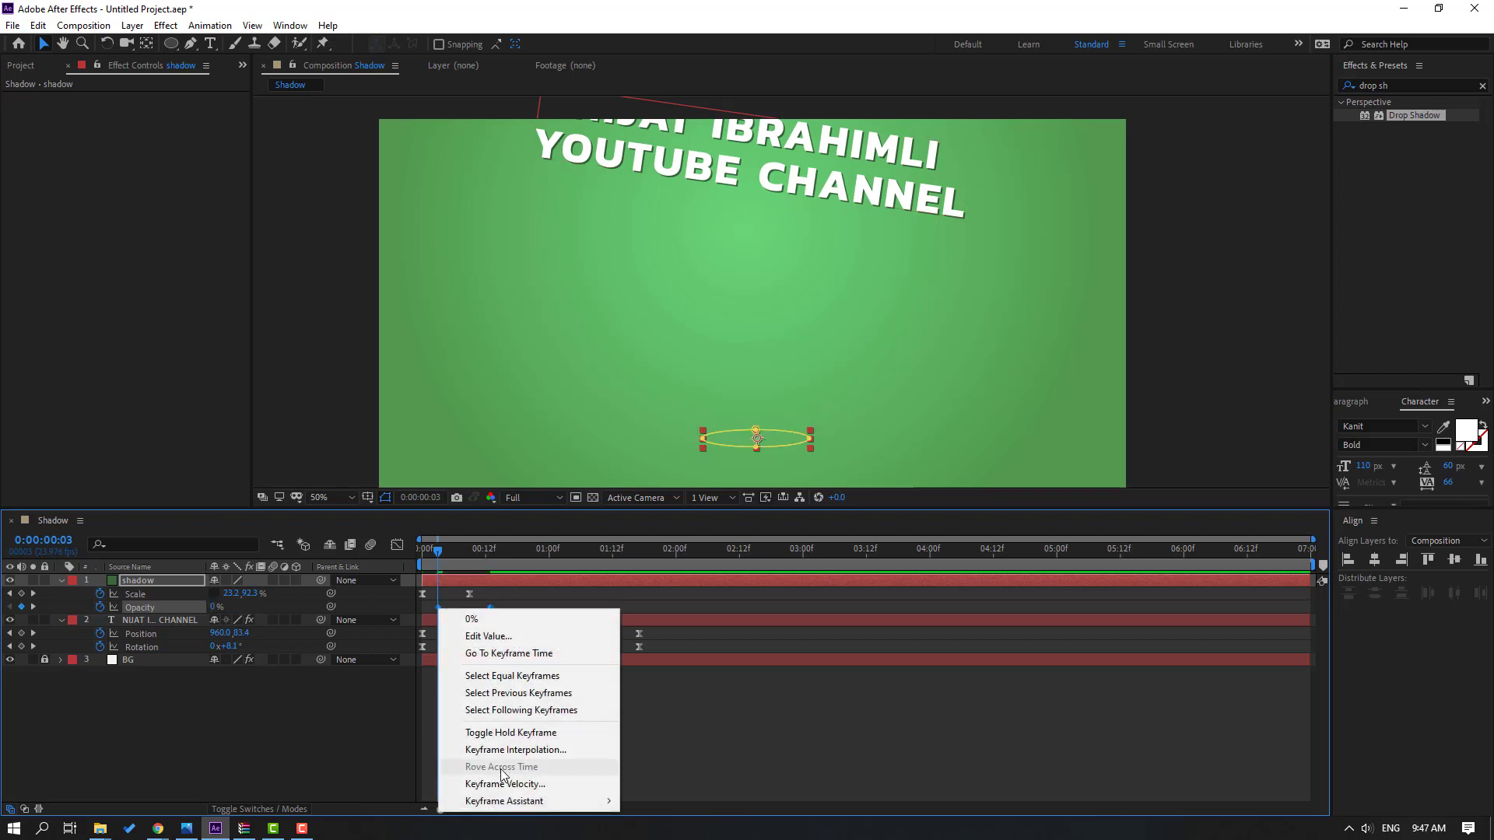
pyautogui.moveTo(537, 801)
pyautogui.click(685, 698)
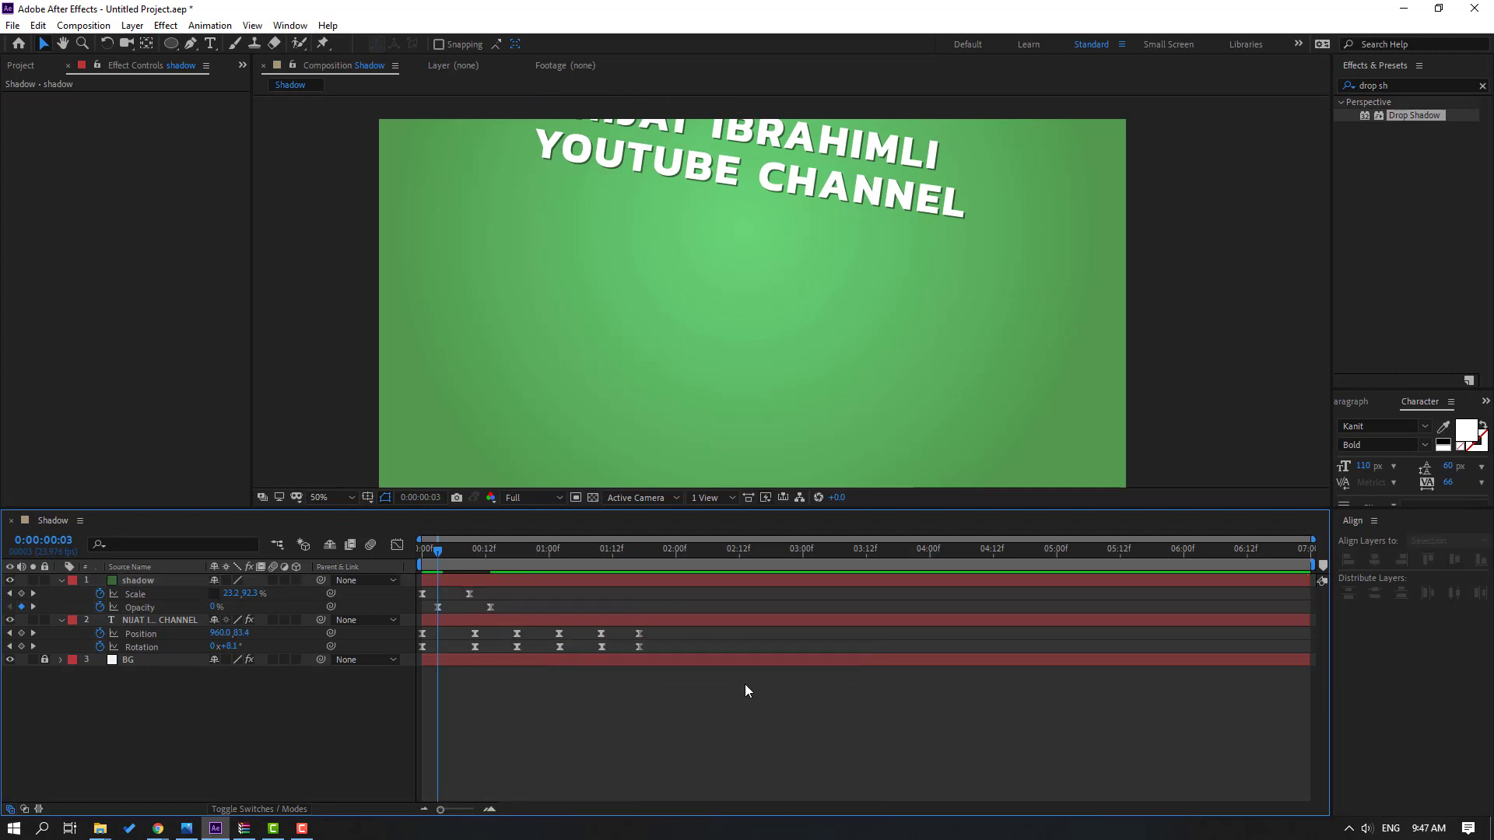
pyautogui.press('space')
# - Drag the shadow's 43% opacity keyframe earlier so the fade-in completes sooner, then preview
pyautogui.scroll(-2, 651, 460)
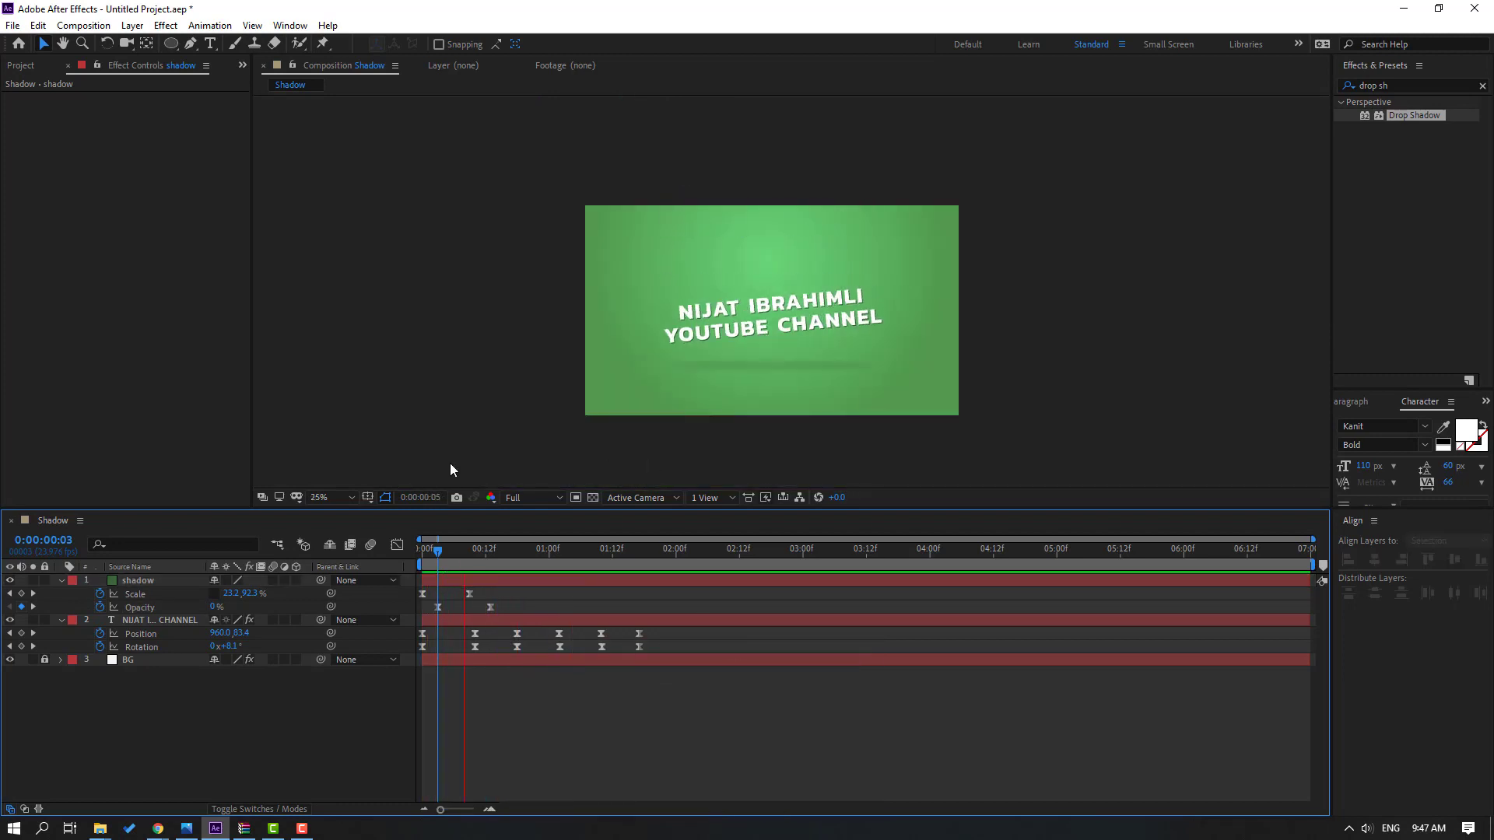
pyautogui.click(437, 607)
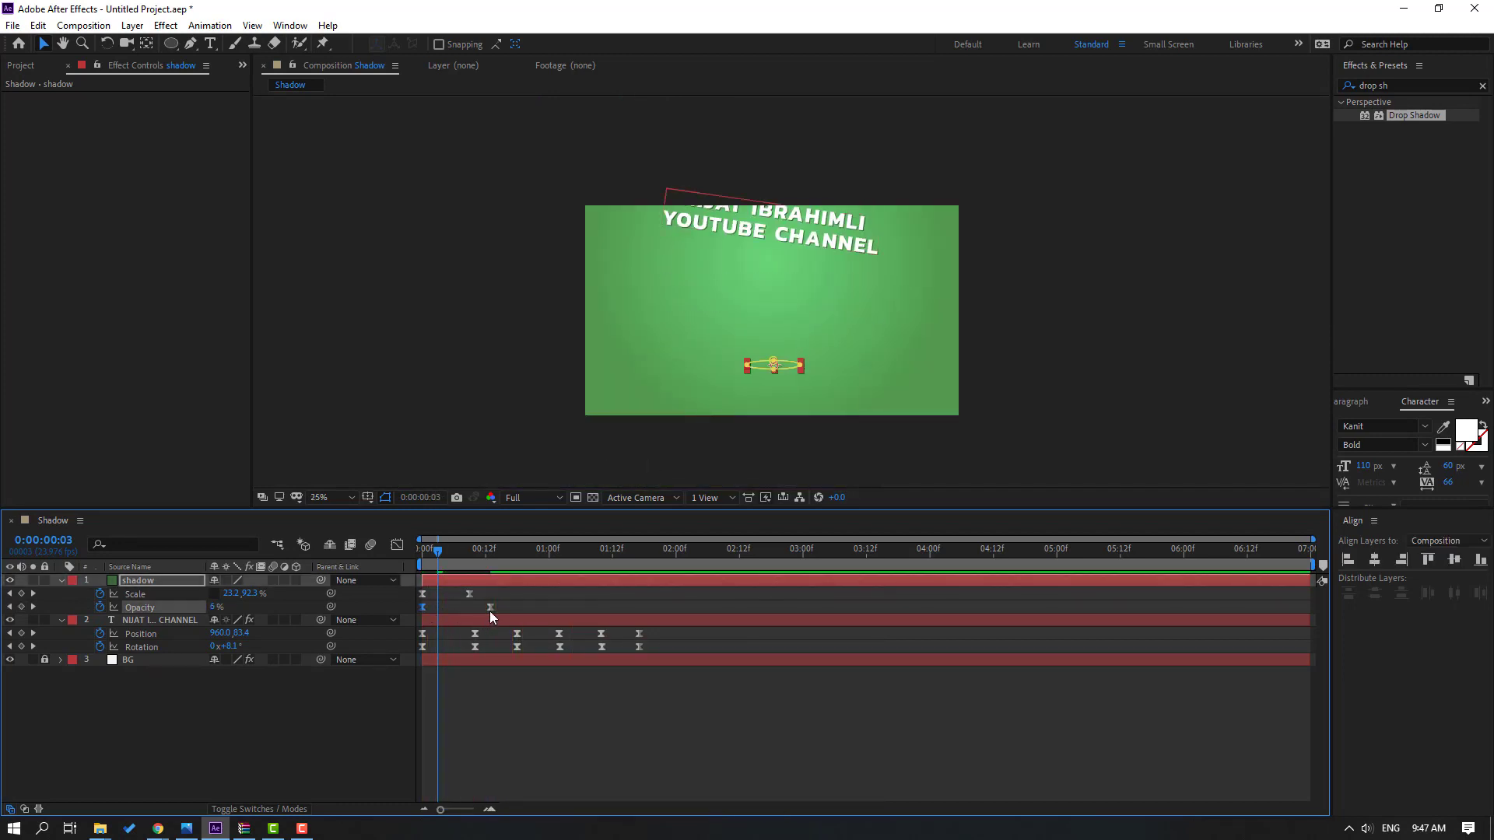
pyautogui.moveTo(490, 608); pyautogui.dragTo(458, 608)
pyautogui.press('space')
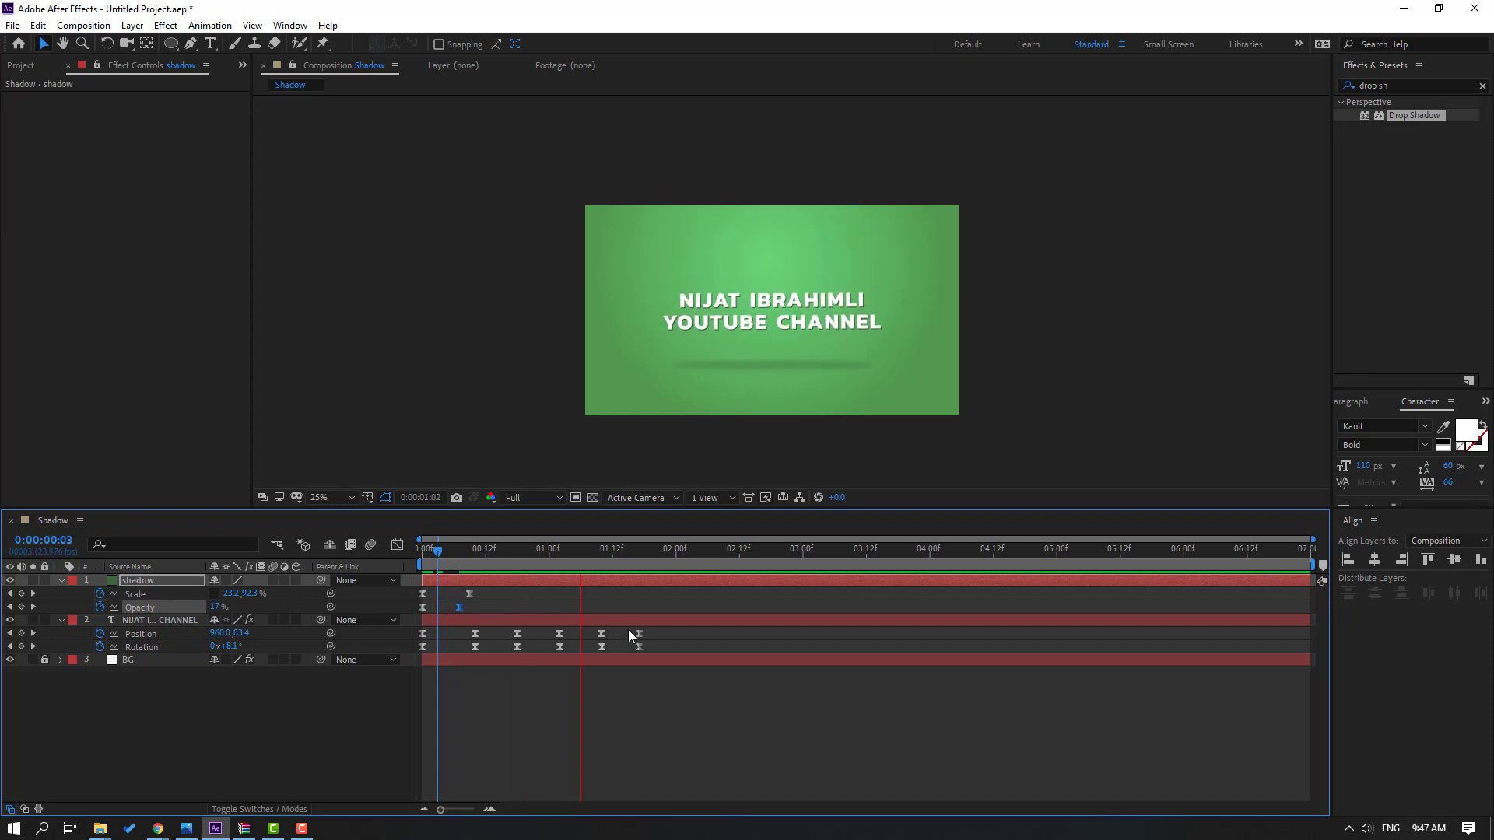
pyautogui.press('space')
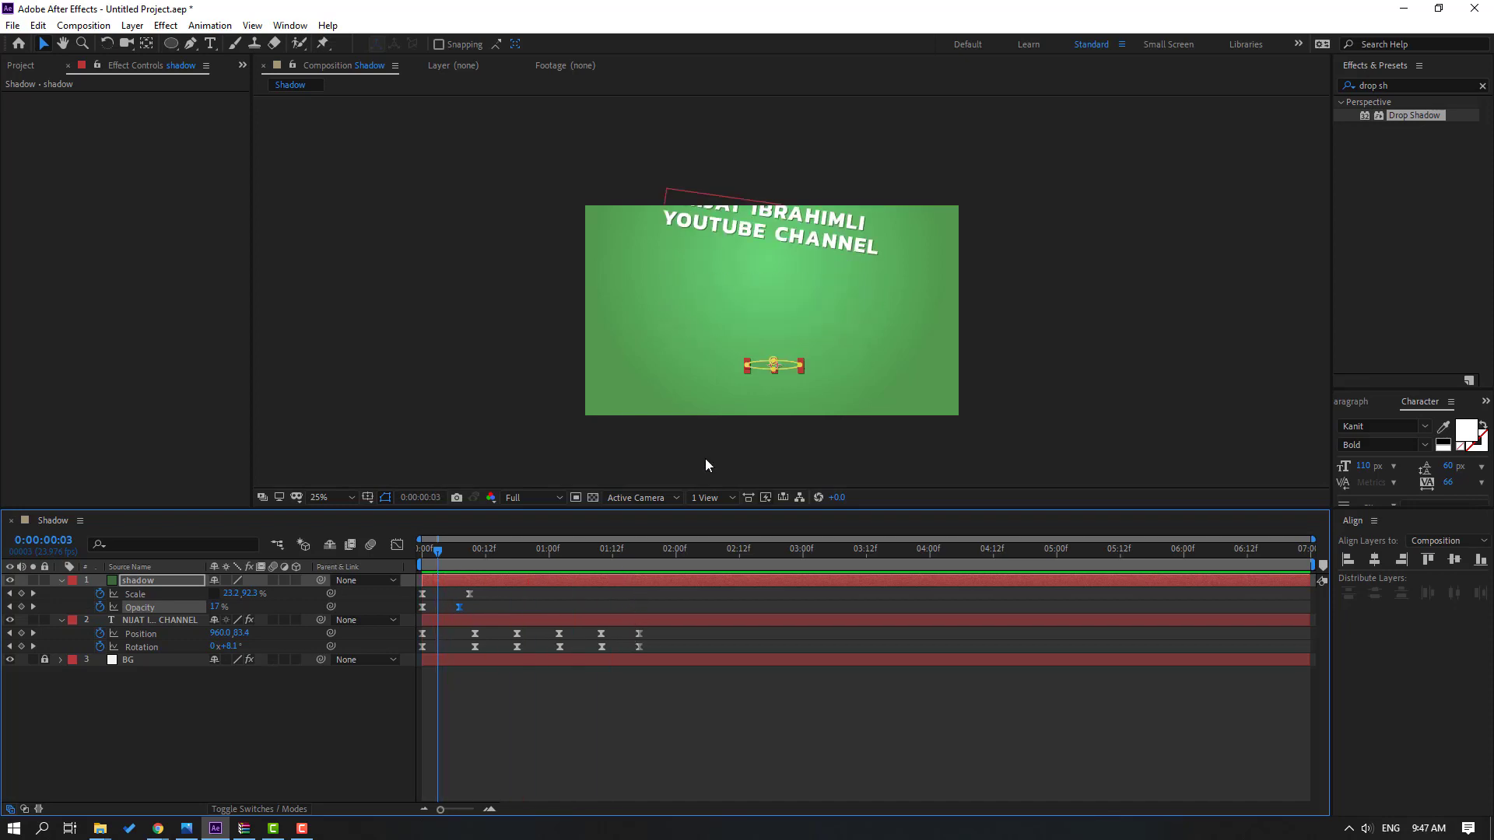
pyautogui.scroll(2, 722, 466)
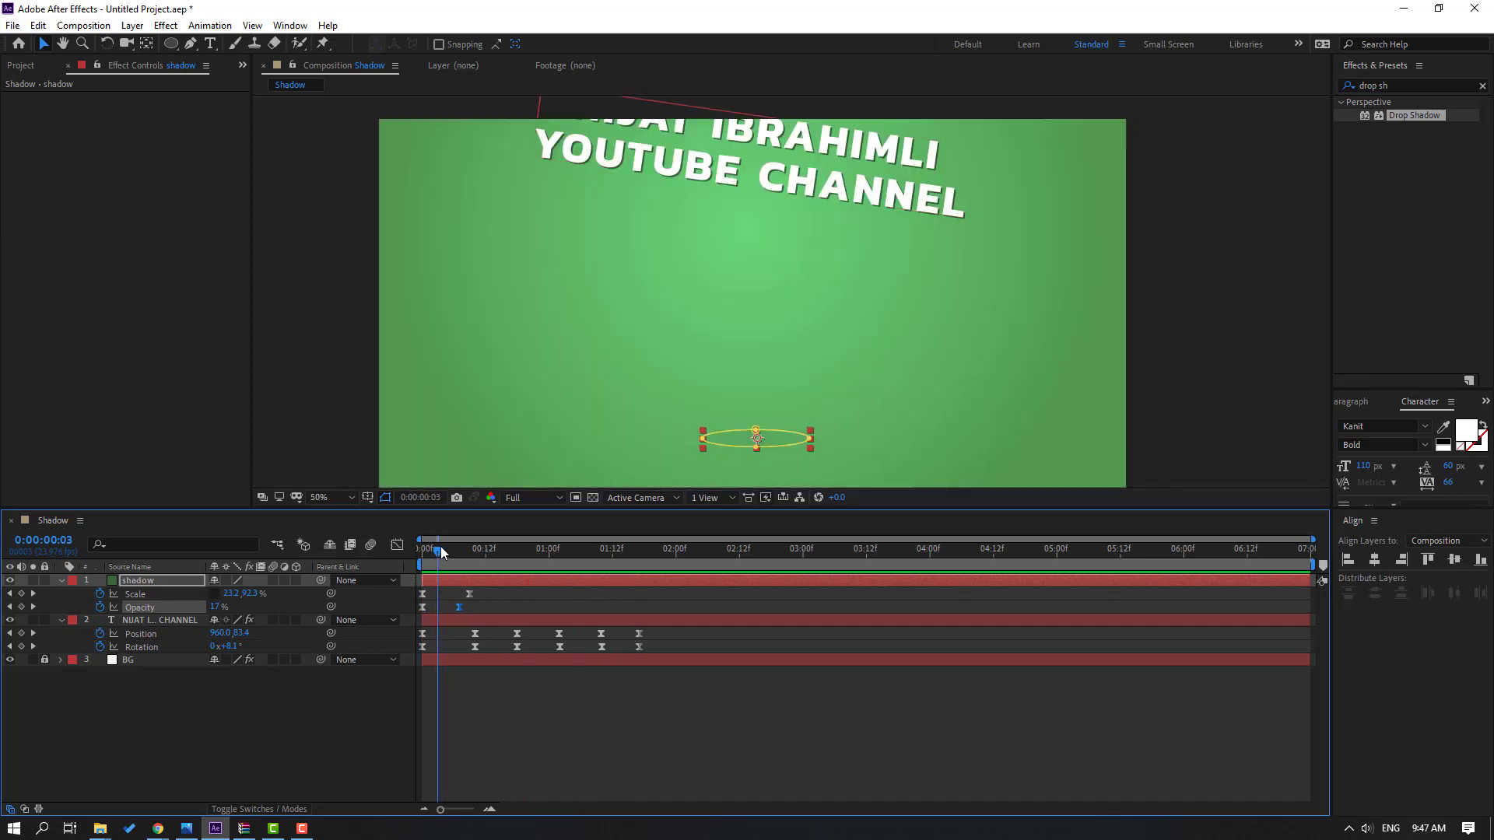
pyautogui.moveTo(440, 549); pyautogui.dragTo(473, 594)
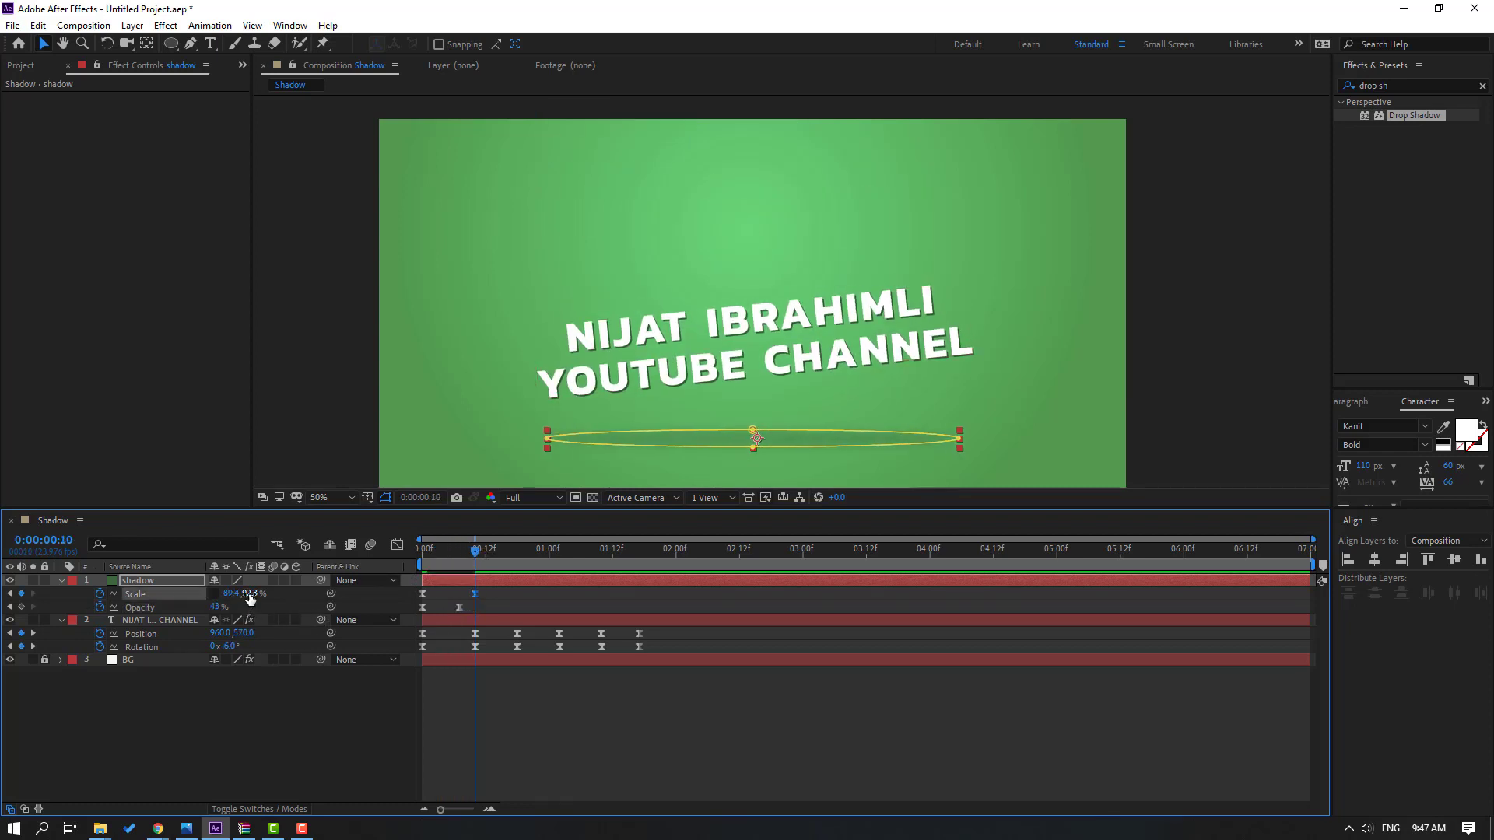
# - Keyframe the shadow's Scale width at each bounce: 79.4%, 91.4%, 86.4%, then 91.4% at 1:17
pyautogui.moveTo(246, 594); pyautogui.dragTo(510, 562)
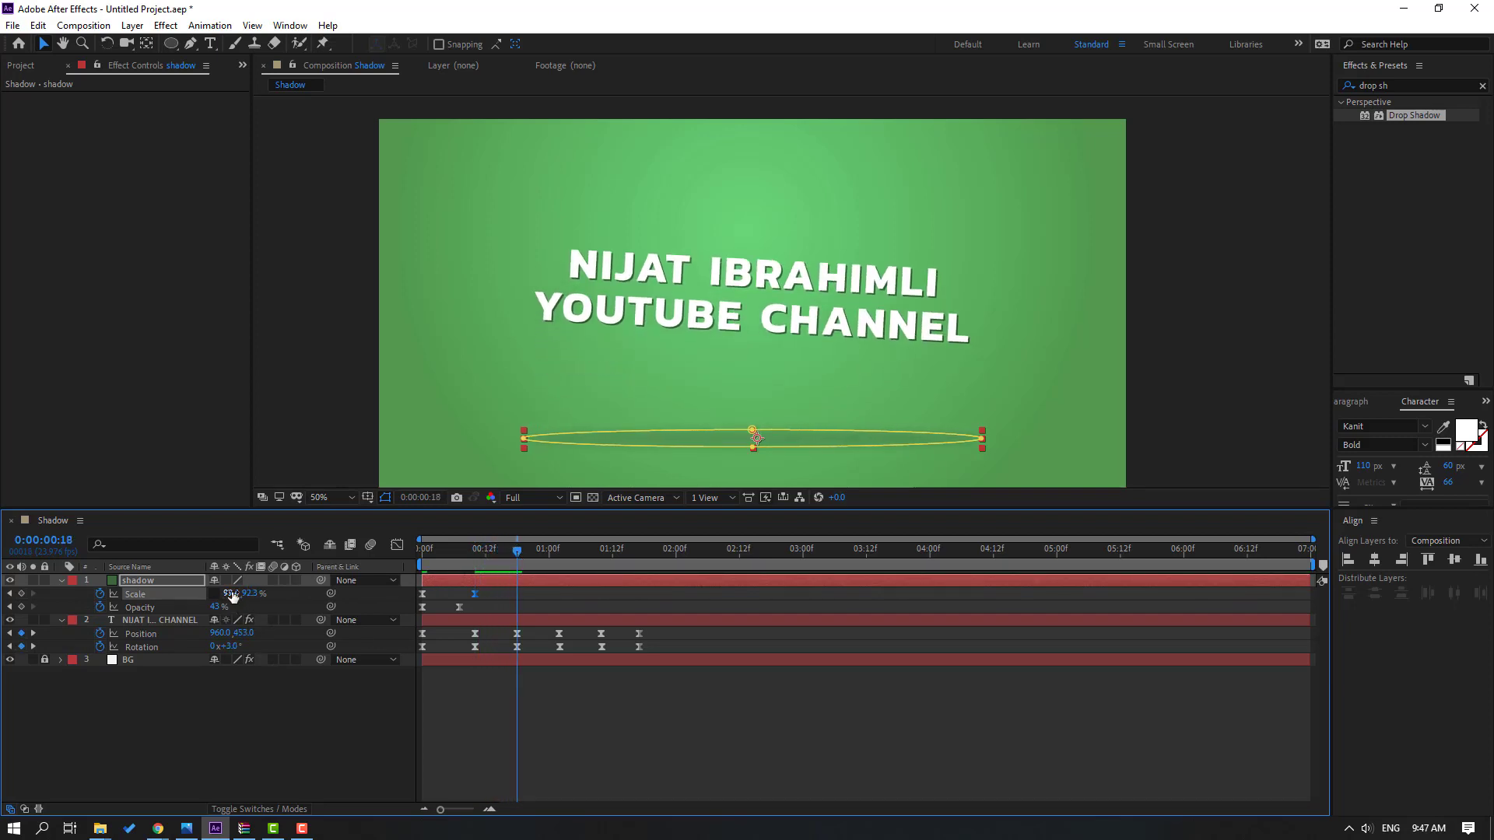
pyautogui.moveTo(230, 594); pyautogui.dragTo(216, 593)
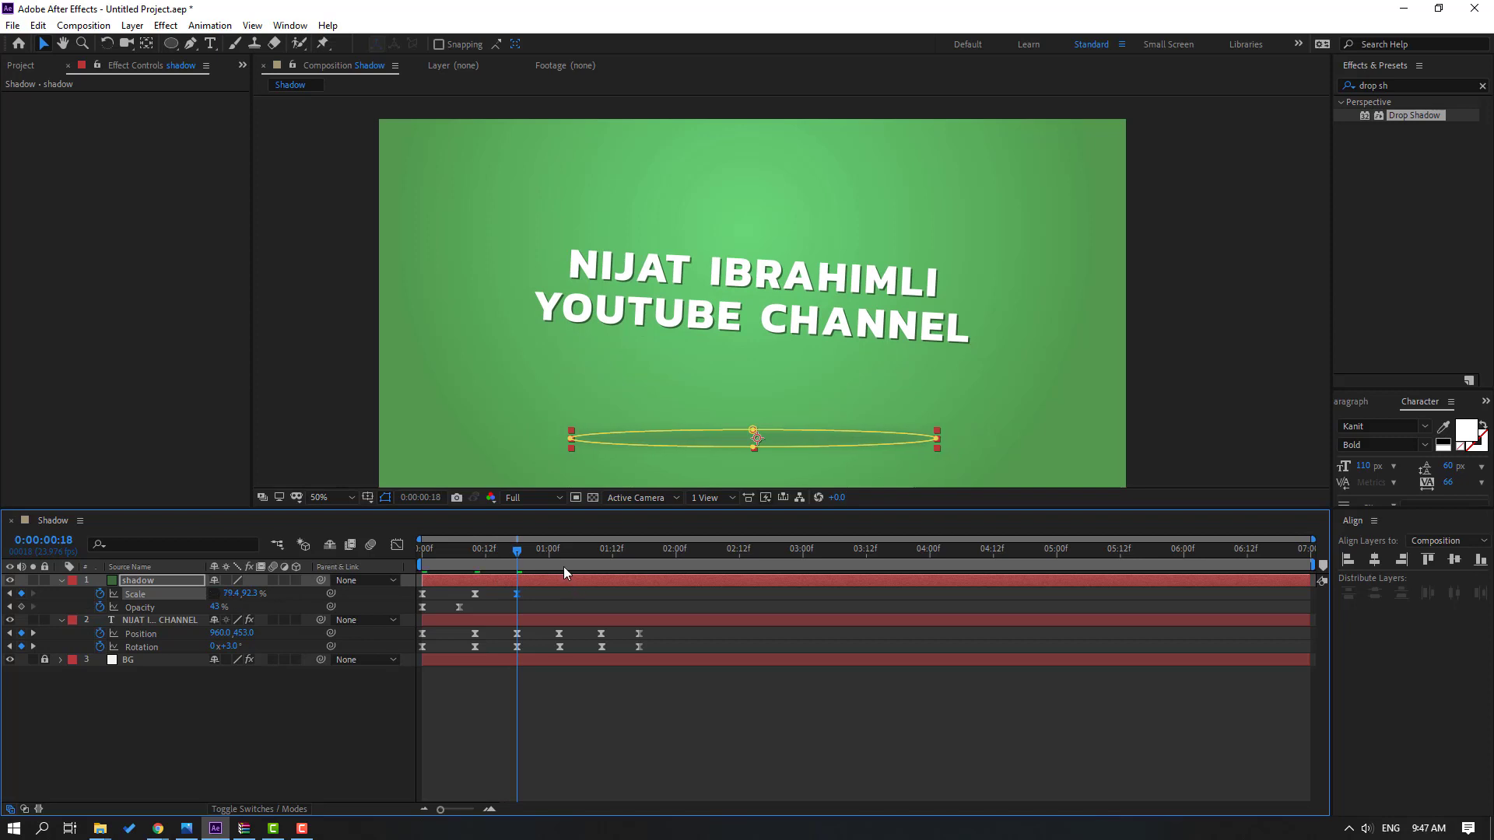
pyautogui.moveTo(537, 552); pyautogui.dragTo(561, 553)
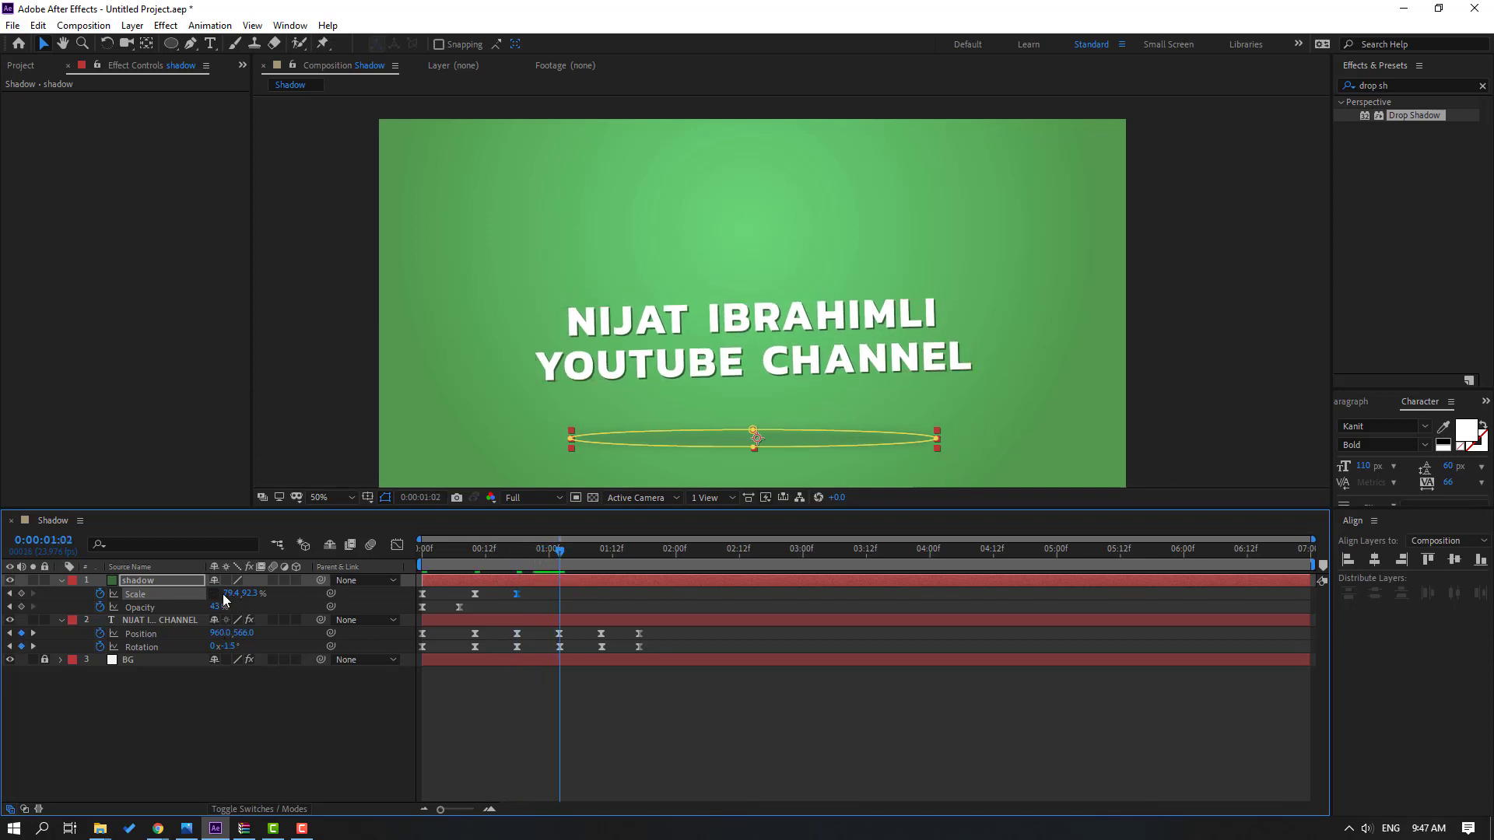
pyautogui.moveTo(224, 599); pyautogui.dragTo(600, 554)
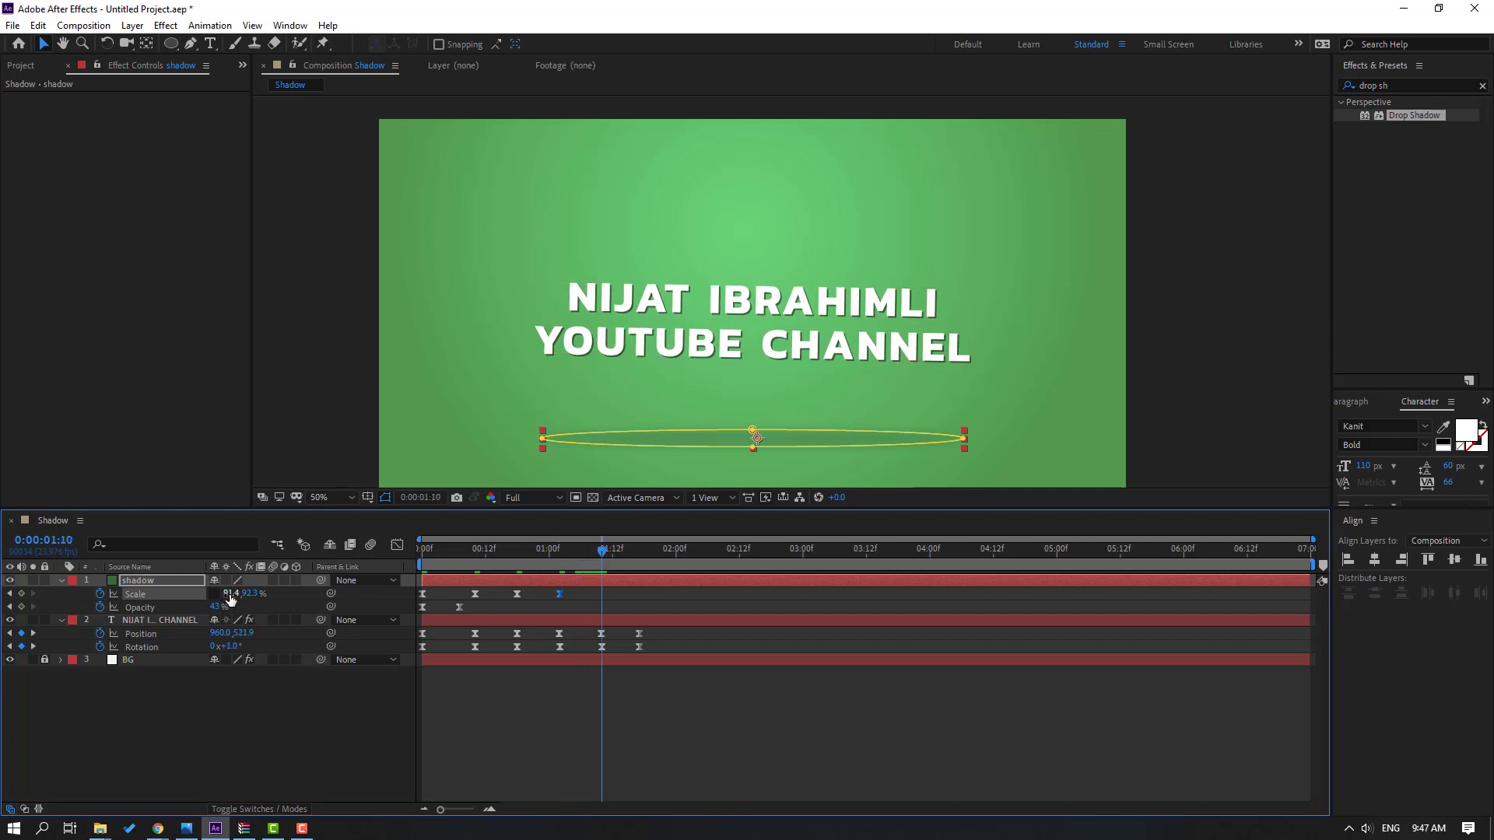
pyautogui.moveTo(231, 599); pyautogui.dragTo(210, 599)
pyautogui.moveTo(602, 553); pyautogui.dragTo(636, 553)
pyautogui.moveTo(231, 594); pyautogui.dragTo(246, 594)
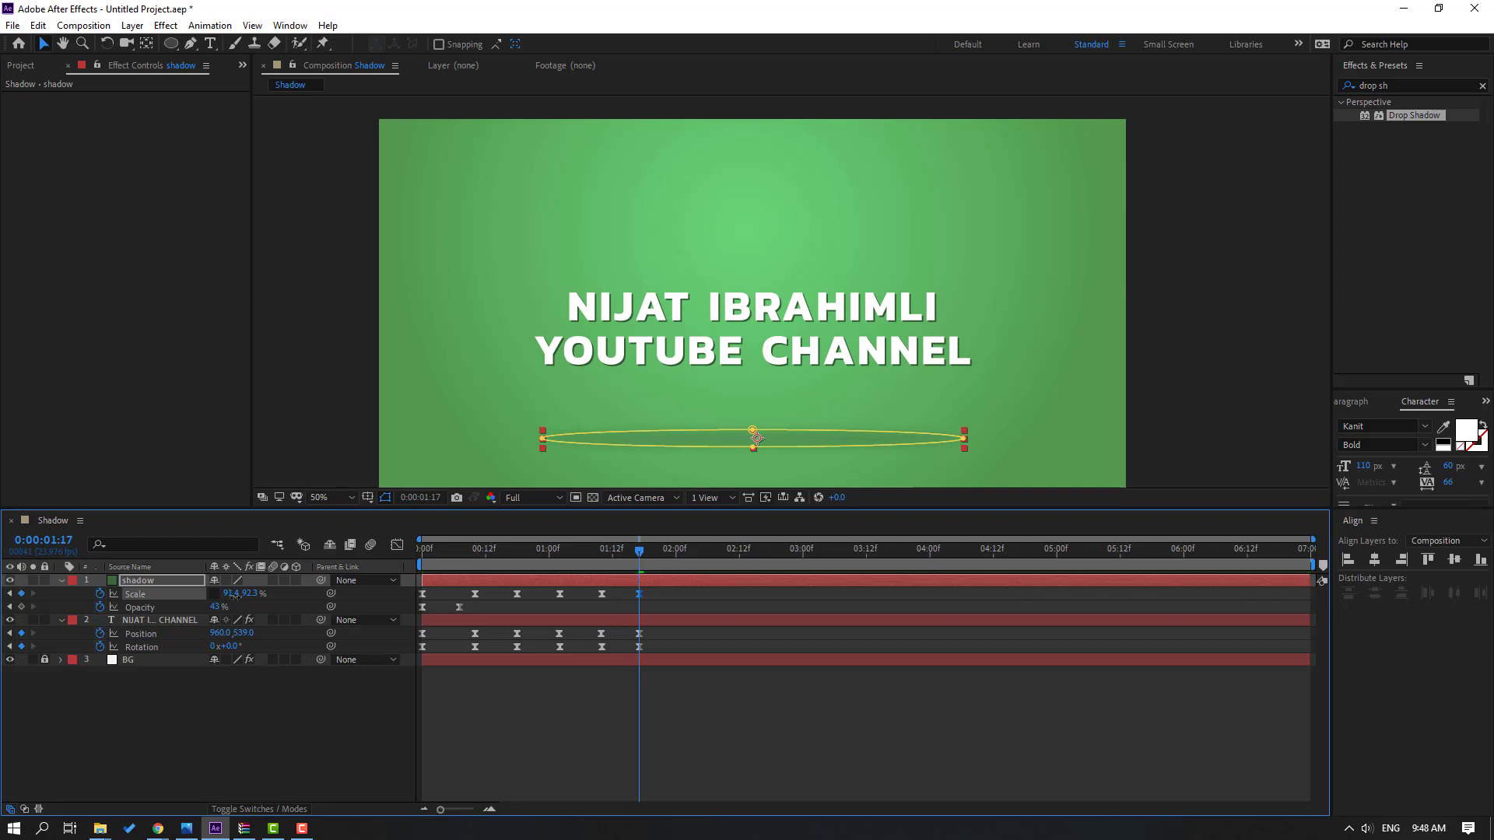
pyautogui.click(753, 745)
pyautogui.press('space')
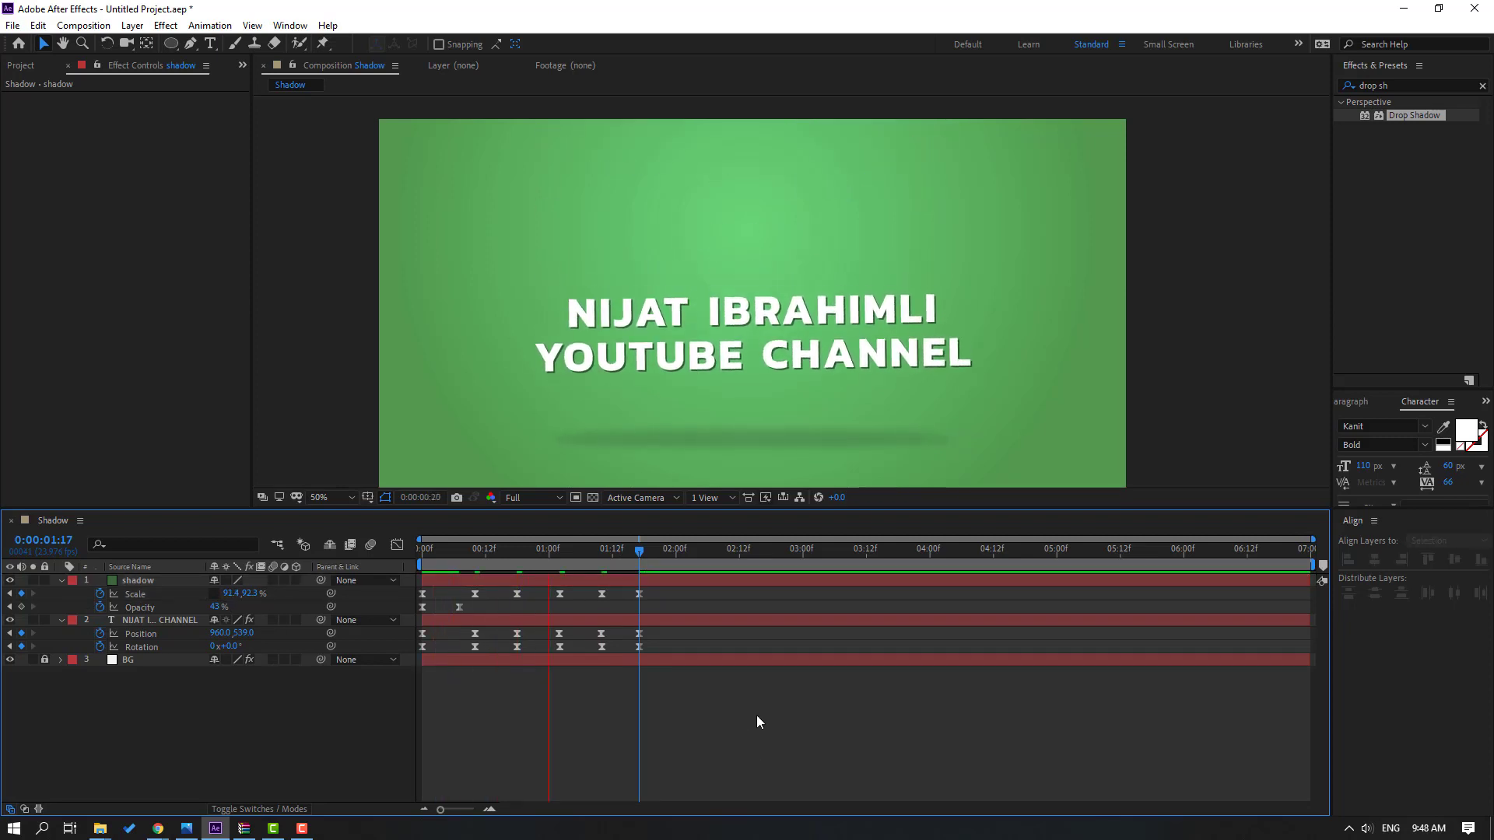
# - End the work area at 0:00:01:23 and set the viewer magnification to Fit
pyautogui.scroll(-2, 622, 436)
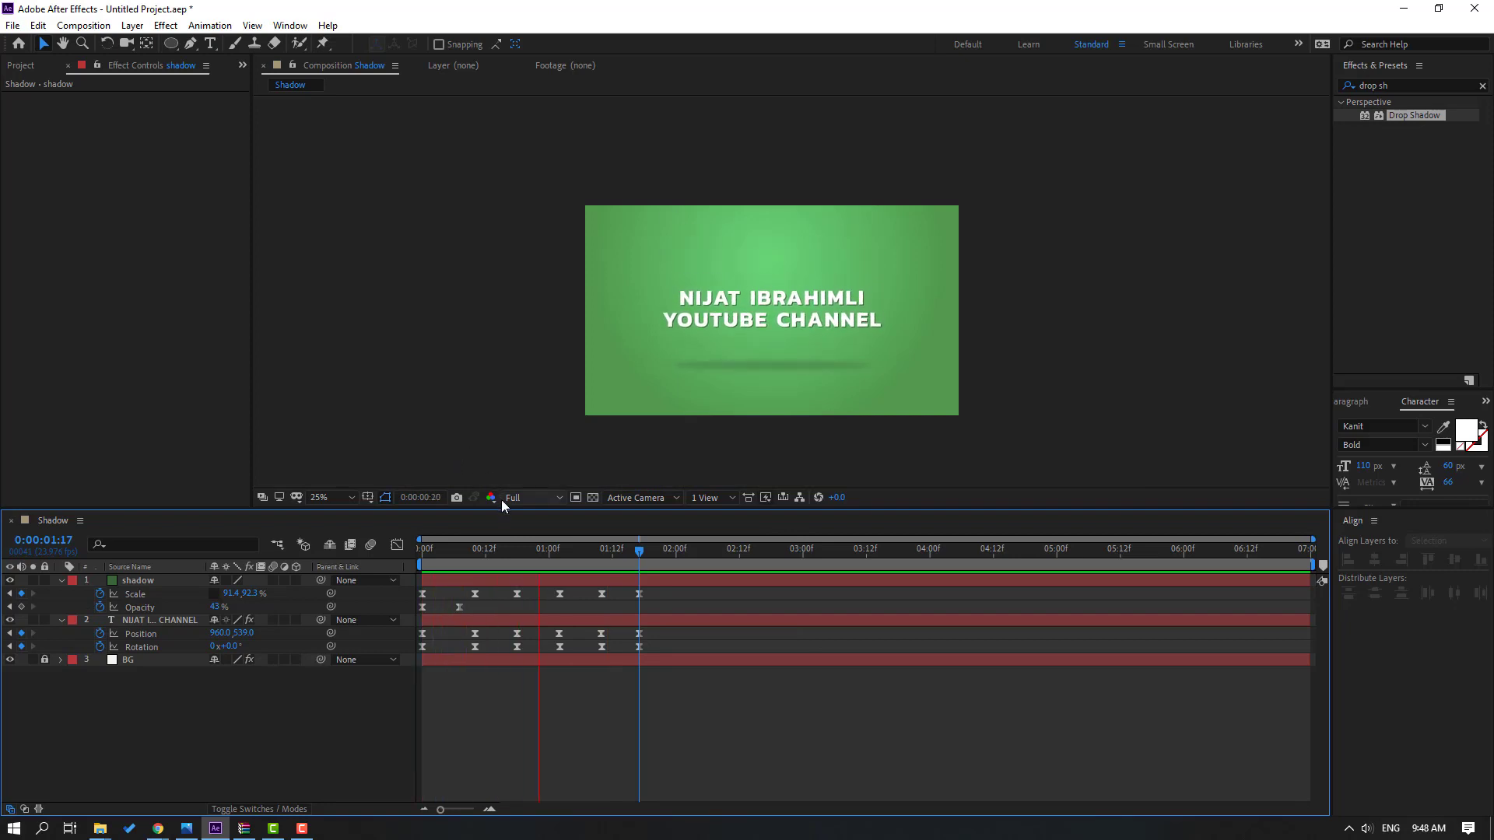
pyautogui.click(670, 550)
pyautogui.press('n')
pyautogui.click(331, 498)
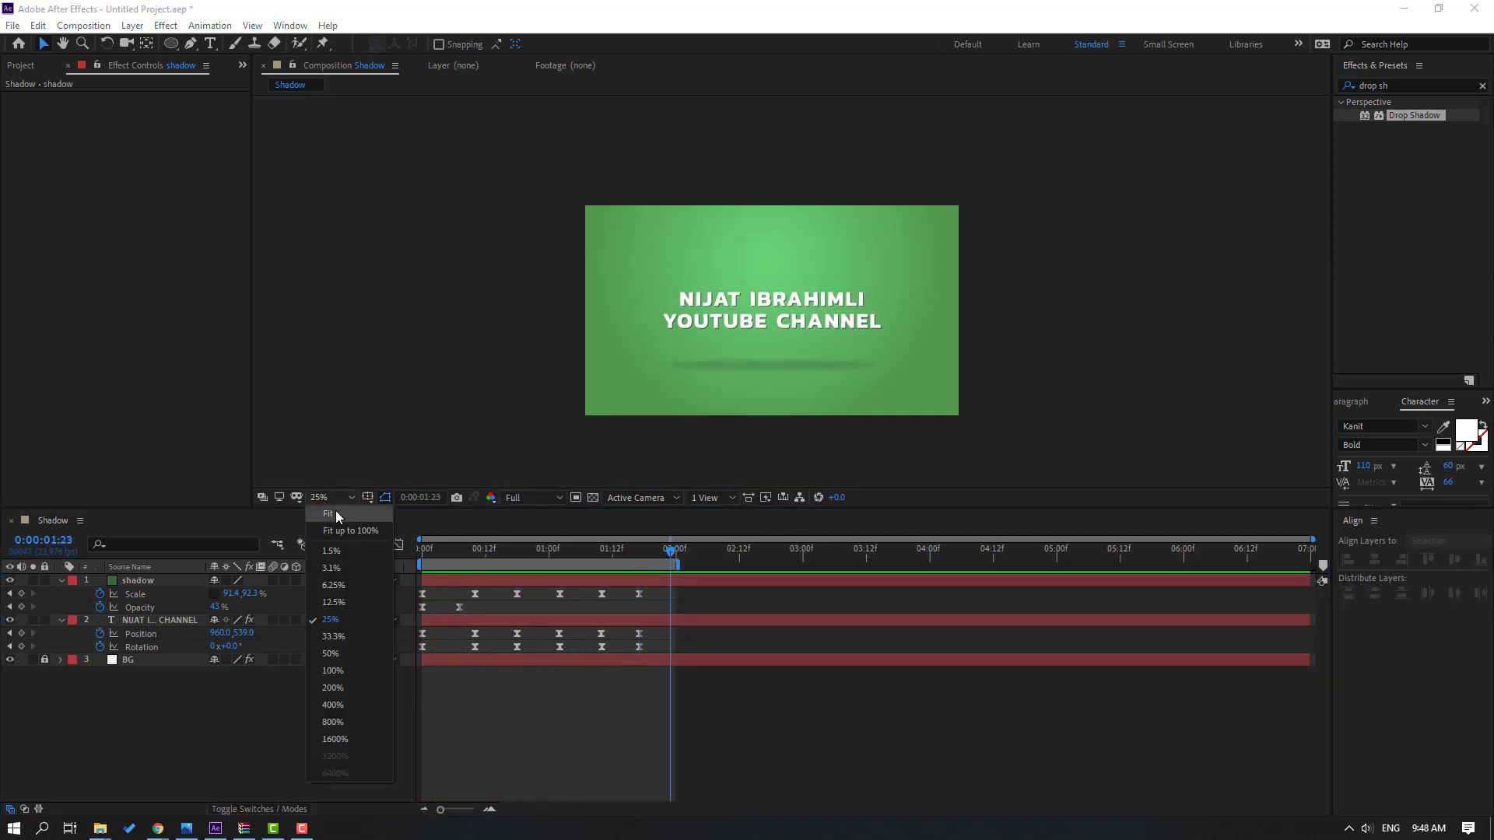
pyautogui.click(327, 520)
pyautogui.press('space')
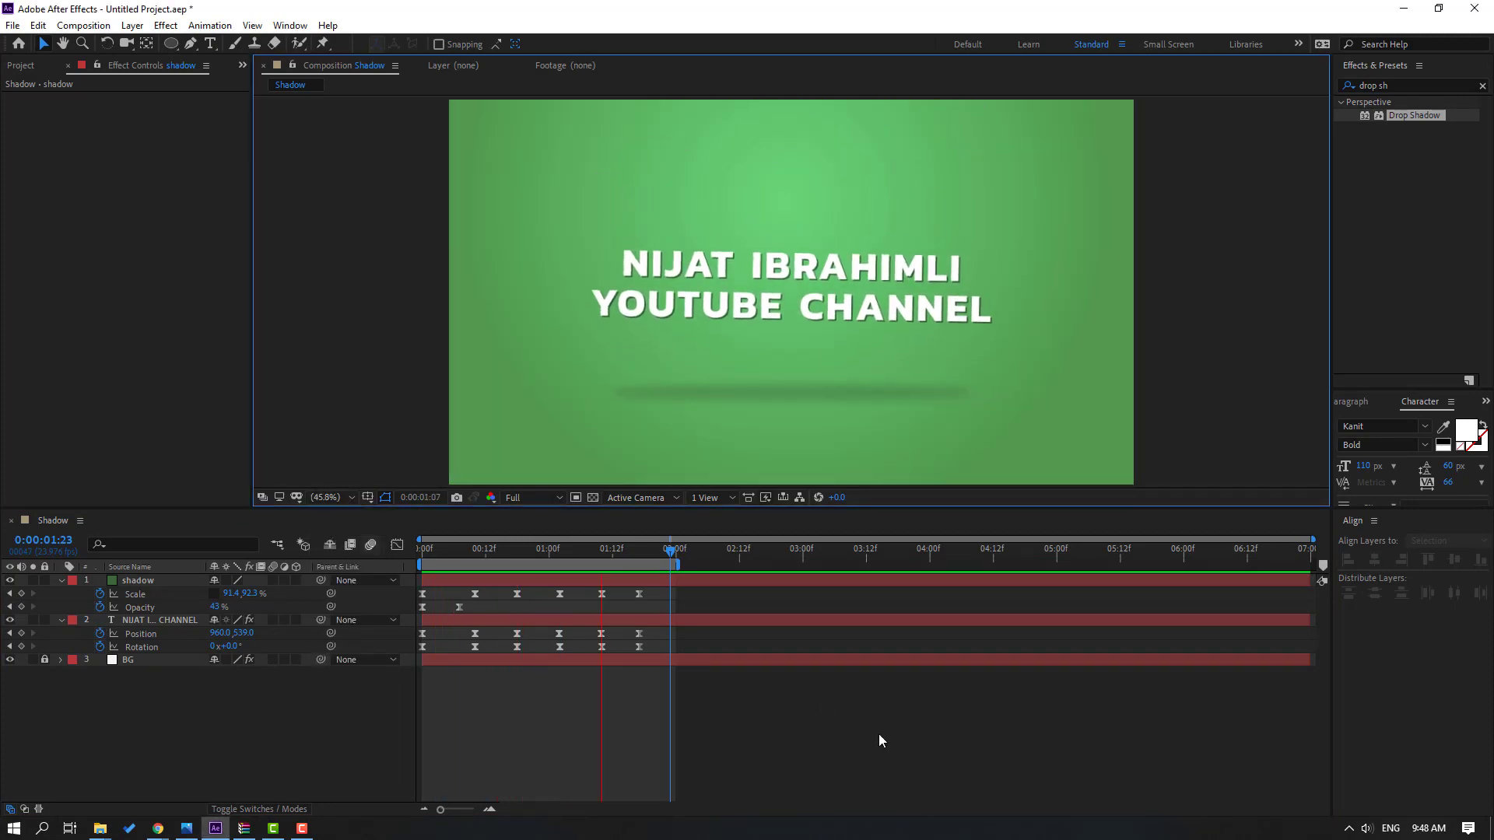
# - Enable motion blur on the NIJAT IBRAHIMLI YOUTUBE CHANNEL text layer and preview it
pyautogui.click(123, 620)
pyautogui.click(273, 620)
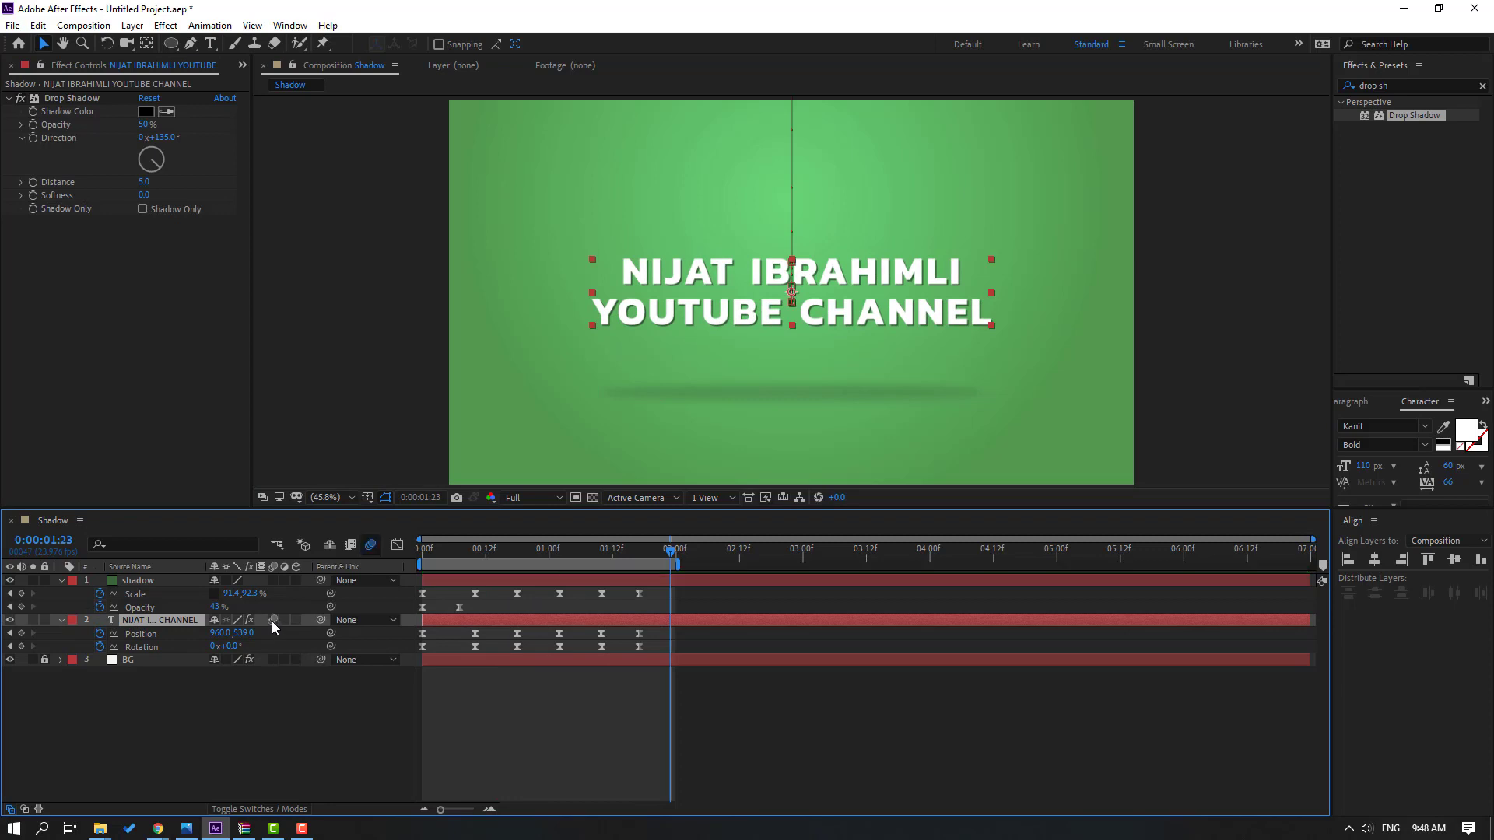
pyautogui.press('space')
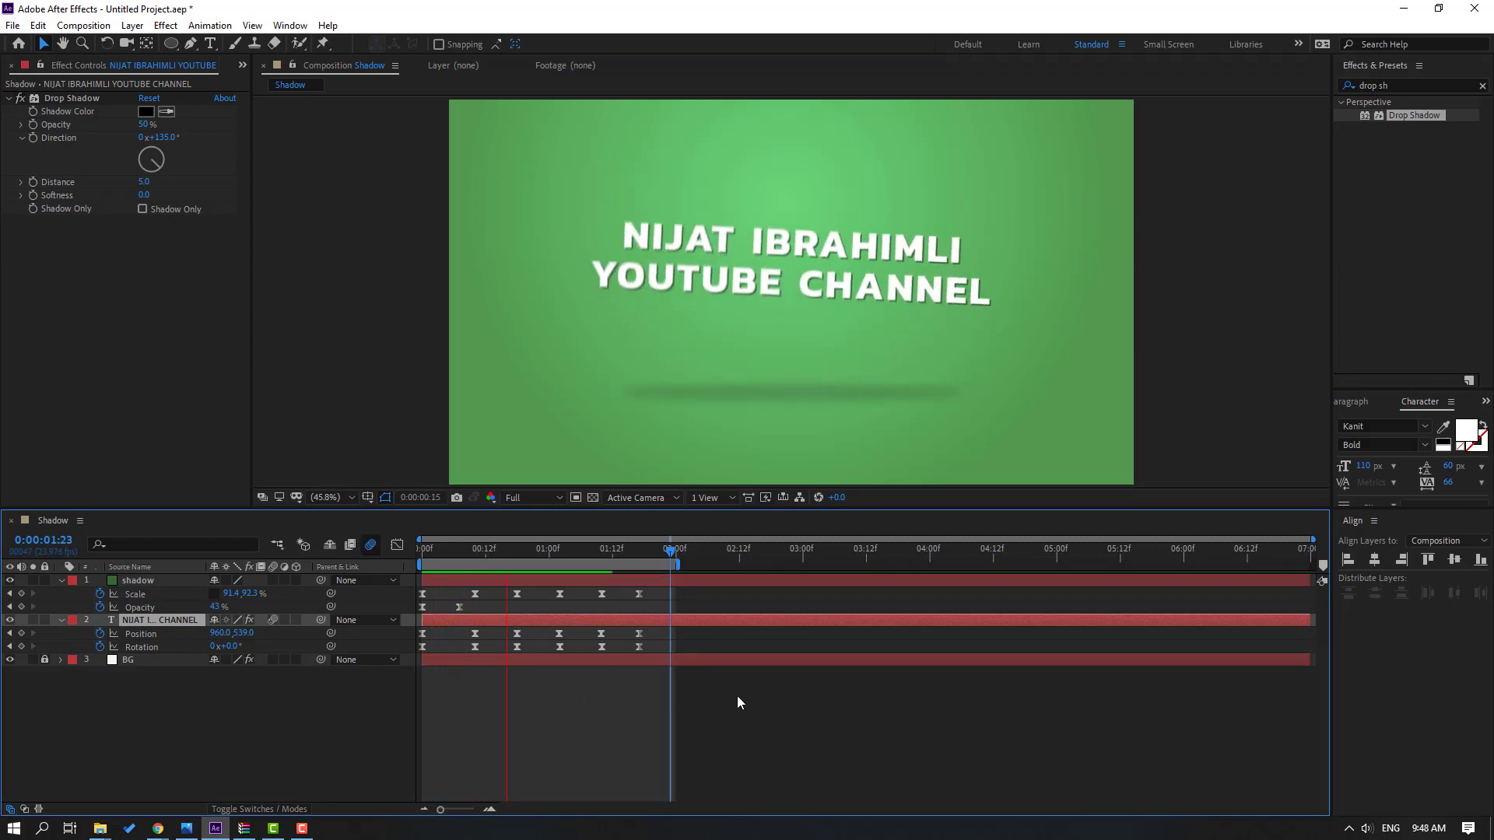